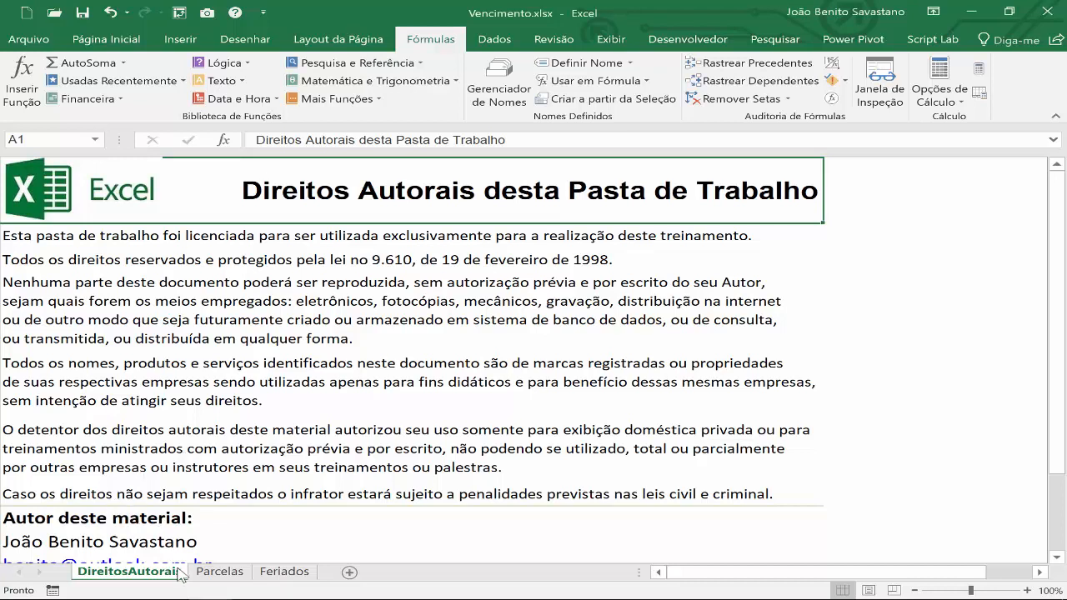
# Review the Parcelas sheet and the Feriados sheet's holiday dates, from the first row to the last.
pyautogui.click(216, 573)
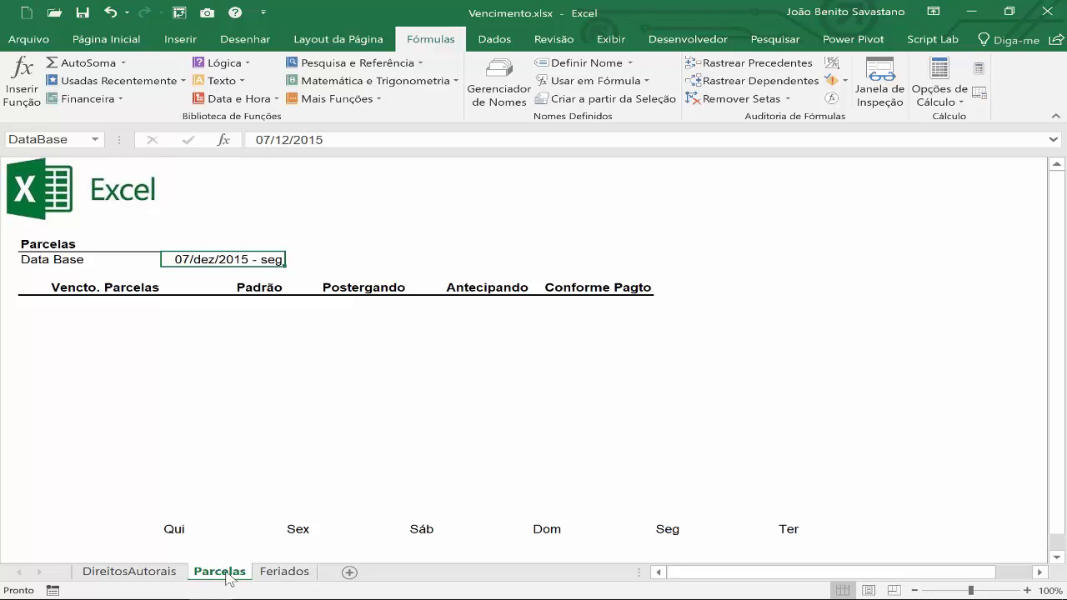
pyautogui.click(285, 573)
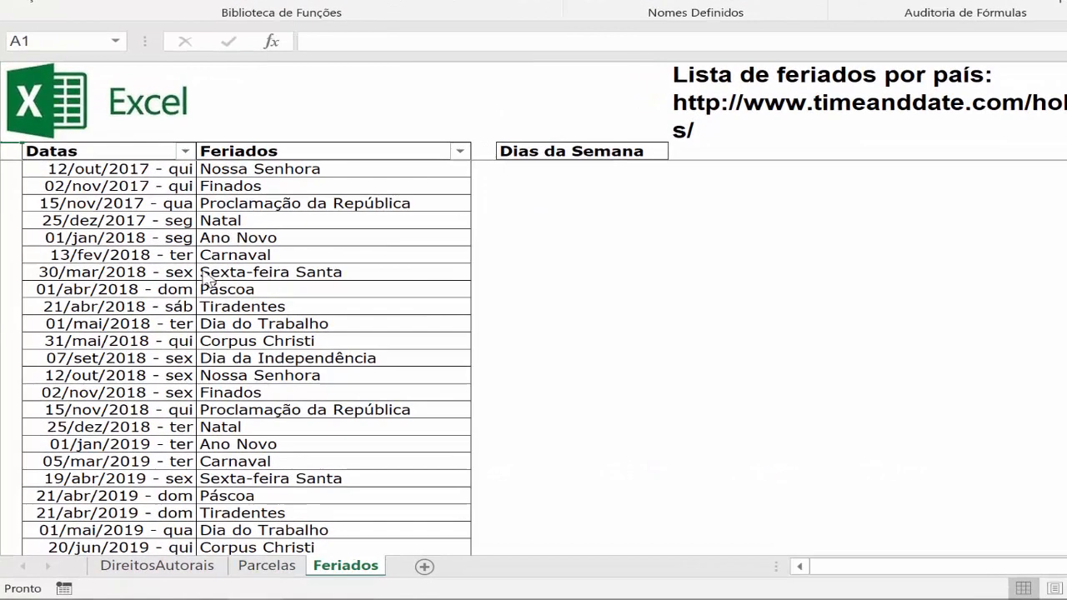
pyautogui.click(135, 151)
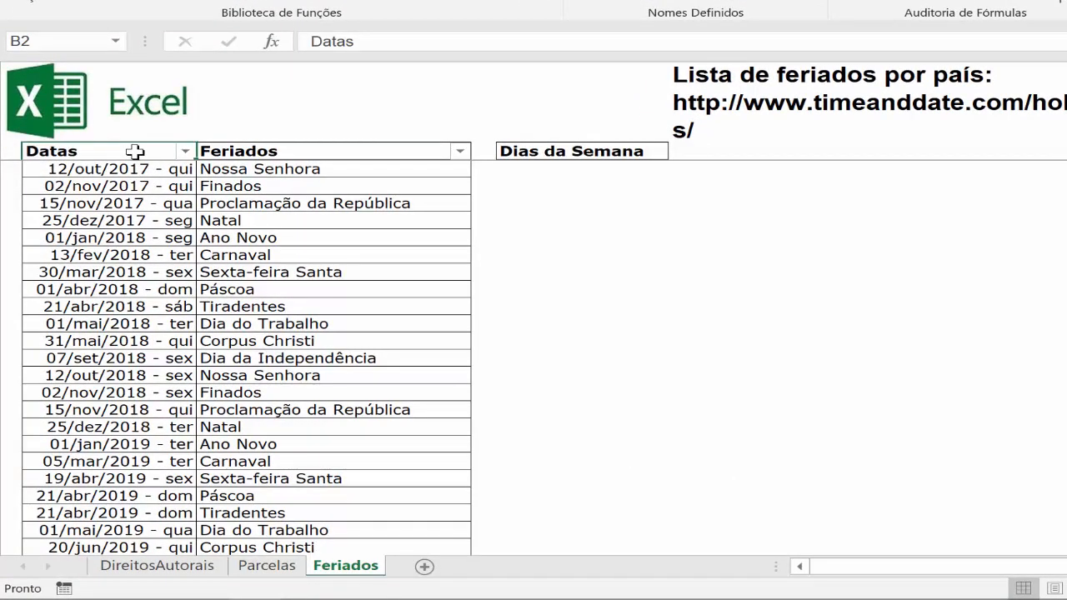
pyautogui.press('Down')
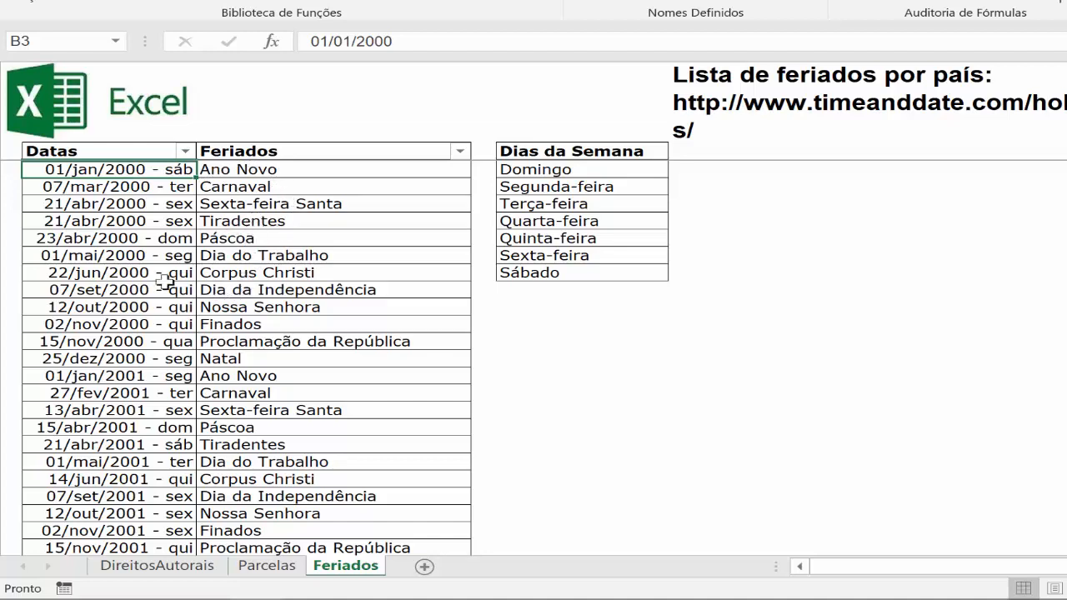
pyautogui.doubleClick(127, 177)
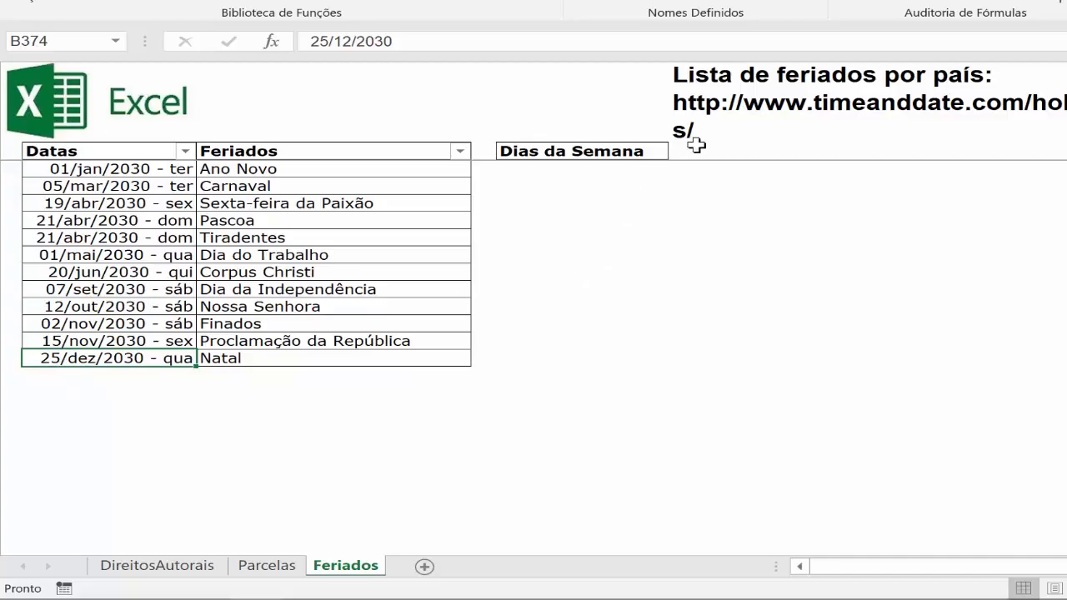
# Reduce the font size of the holiday list note in F1 so its web address fits on one line.
pyautogui.click(685, 104)
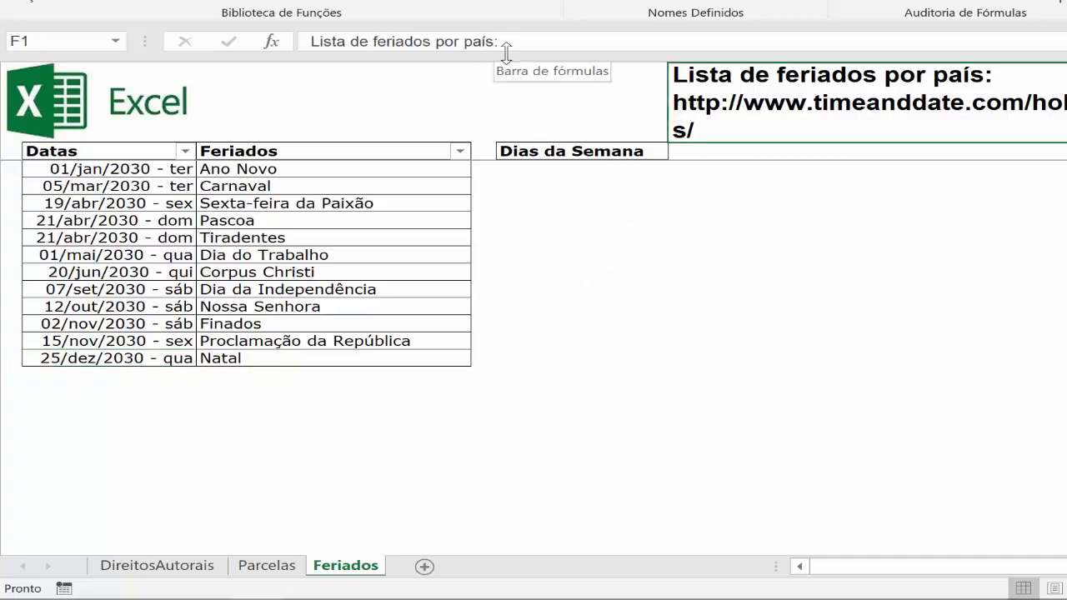
pyautogui.moveTo(506, 52); pyautogui.dragTo(507, 101)
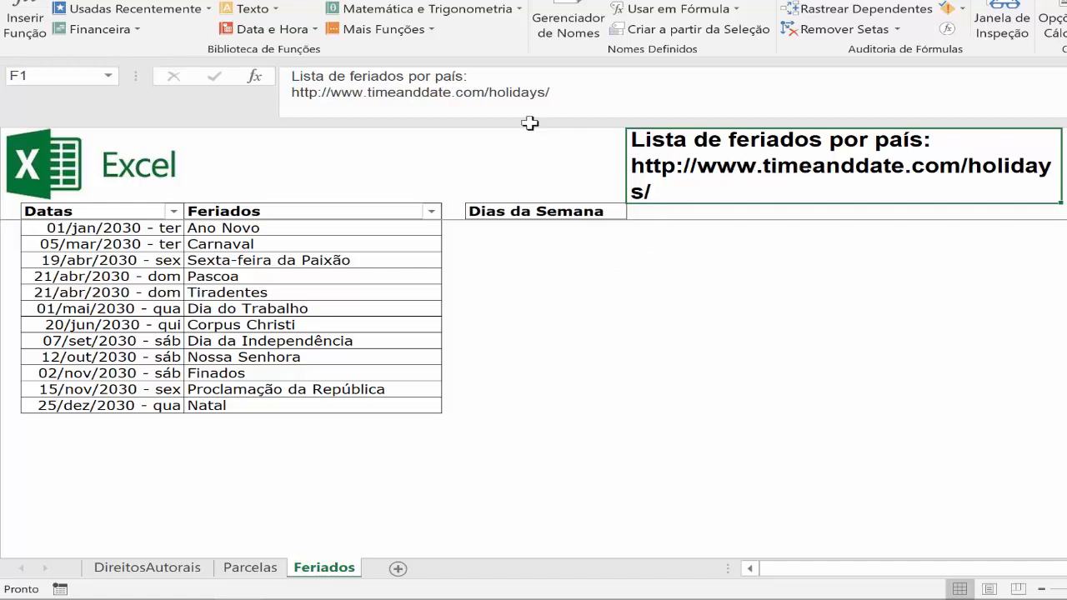
pyautogui.click(98, 0)
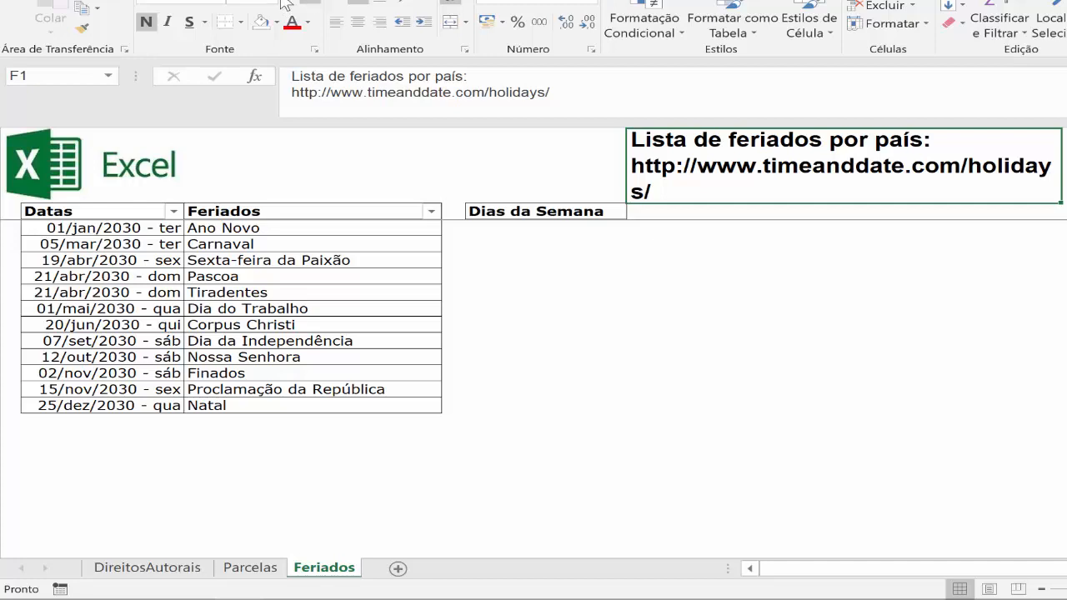
pyautogui.click(324, 4)
pyautogui.click(323, 4)
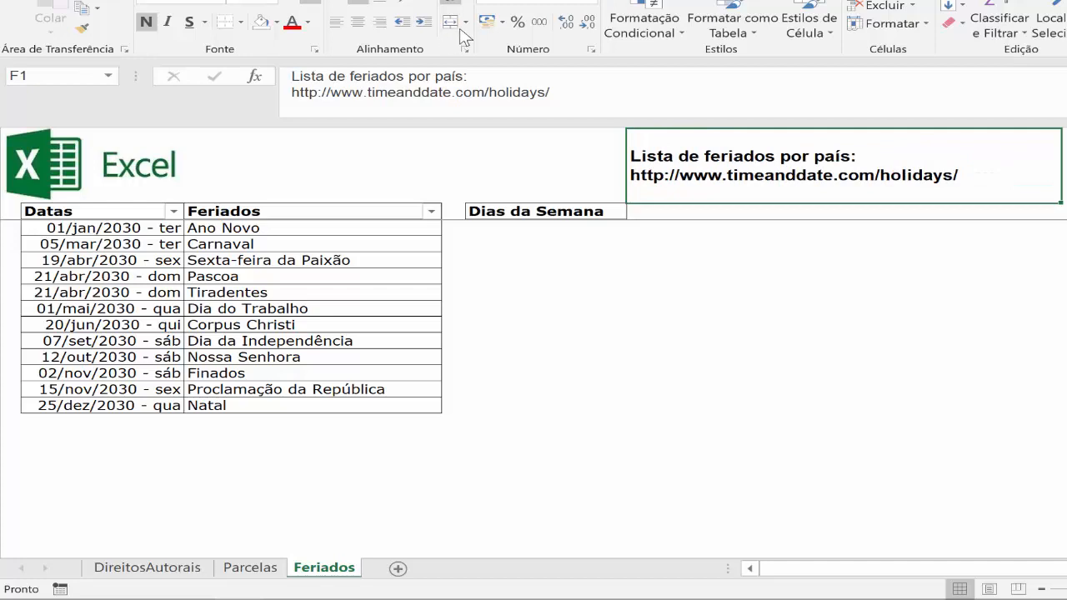
pyautogui.click(291, 3)
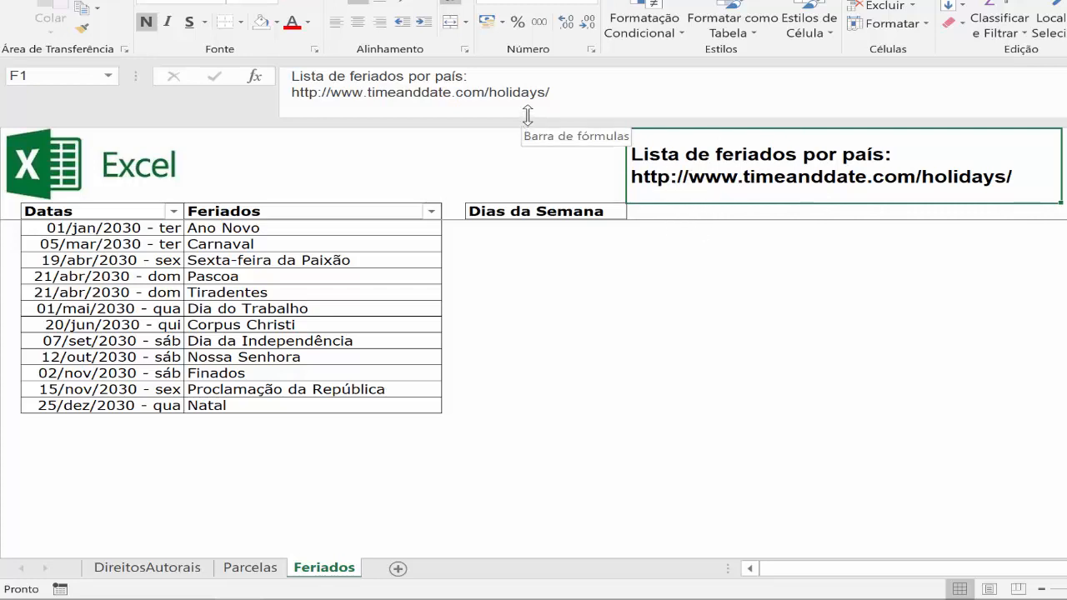
pyautogui.moveTo(527, 115); pyautogui.dragTo(531, 85)
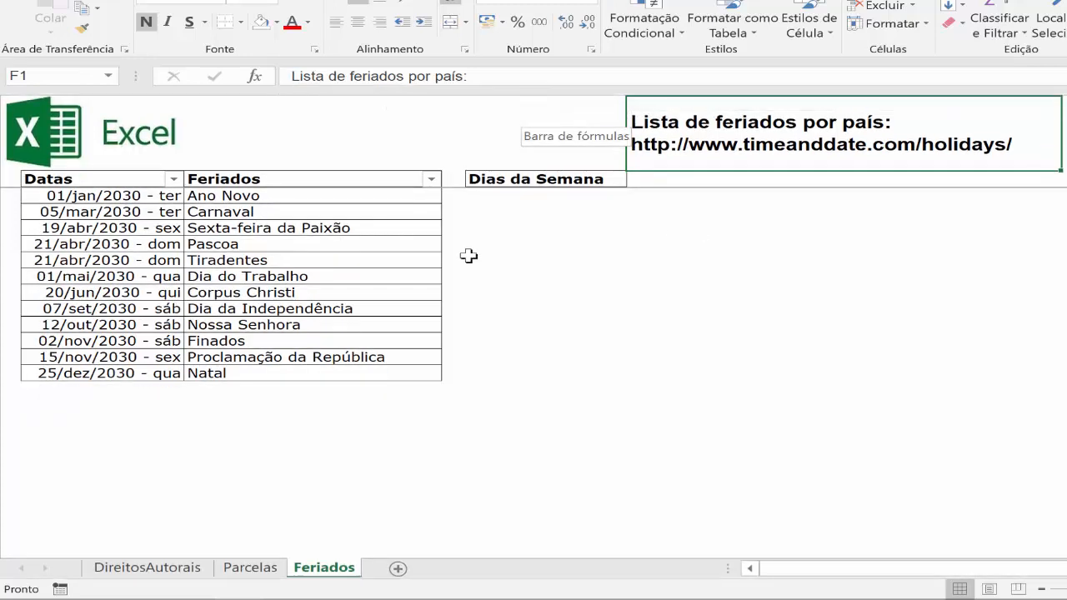
# On the Parcelas sheet, number the Vencto. Parcelas column from 1 to 12 in B7:B18.
pyautogui.click(250, 568)
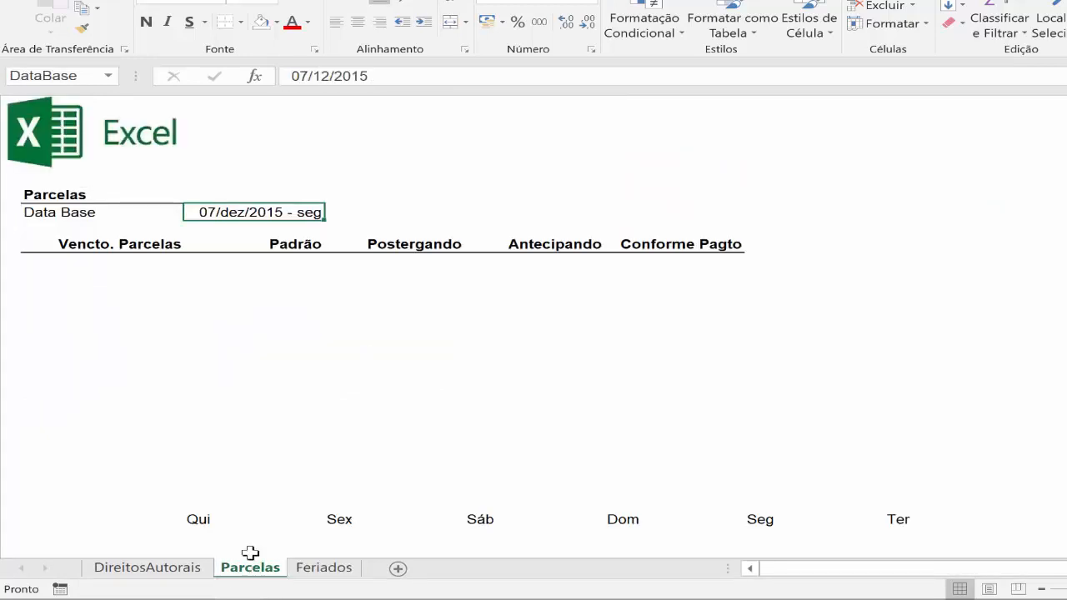
pyautogui.click(156, 261)
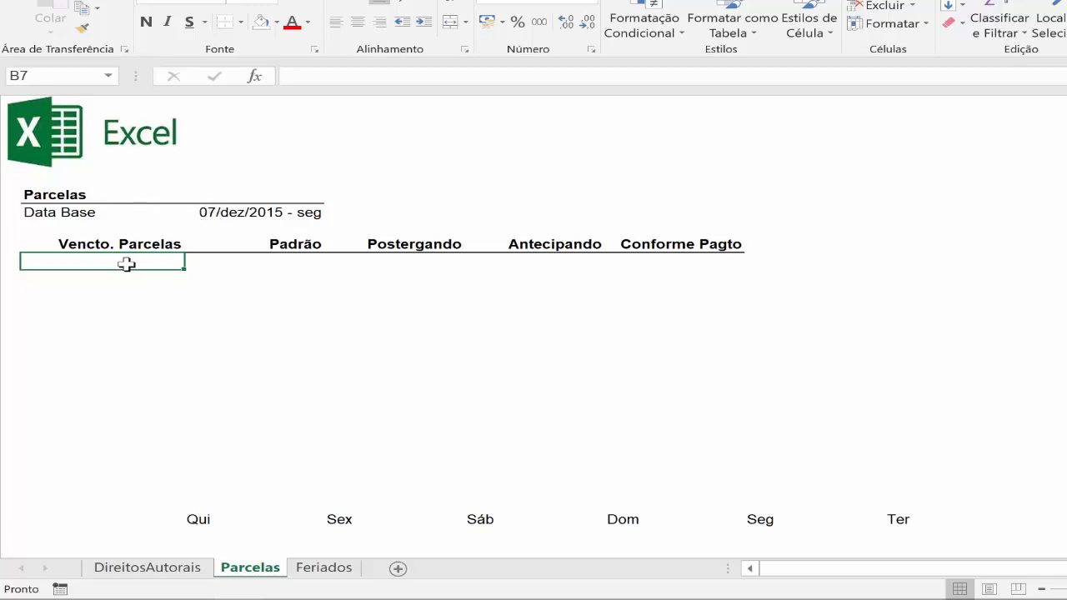
pyautogui.write('1')
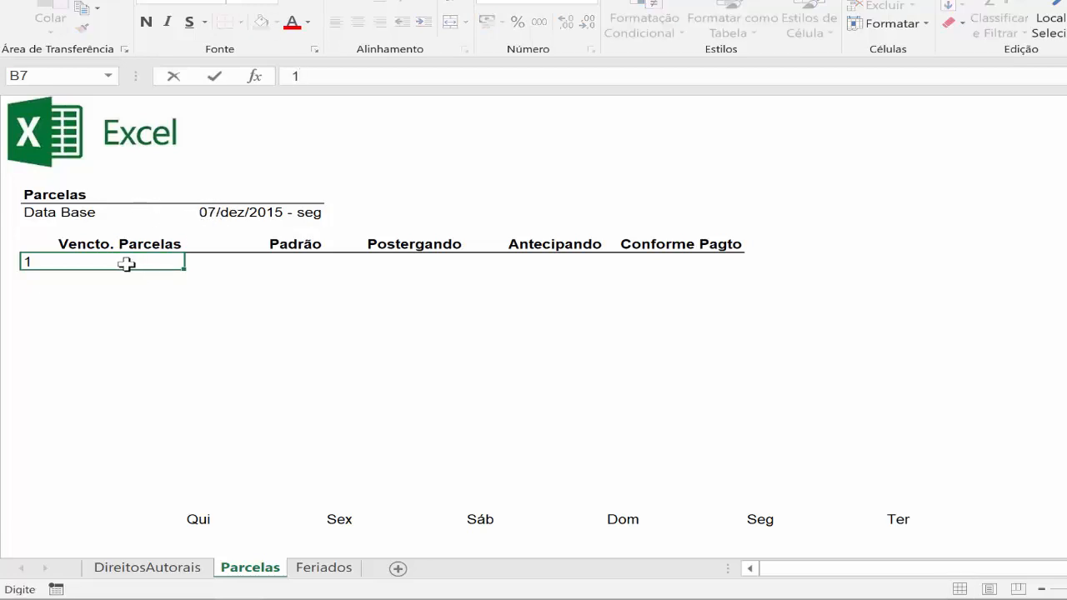
pyautogui.press('Return')
pyautogui.write('2')
pyautogui.hotkey('ctrl', 'Return')
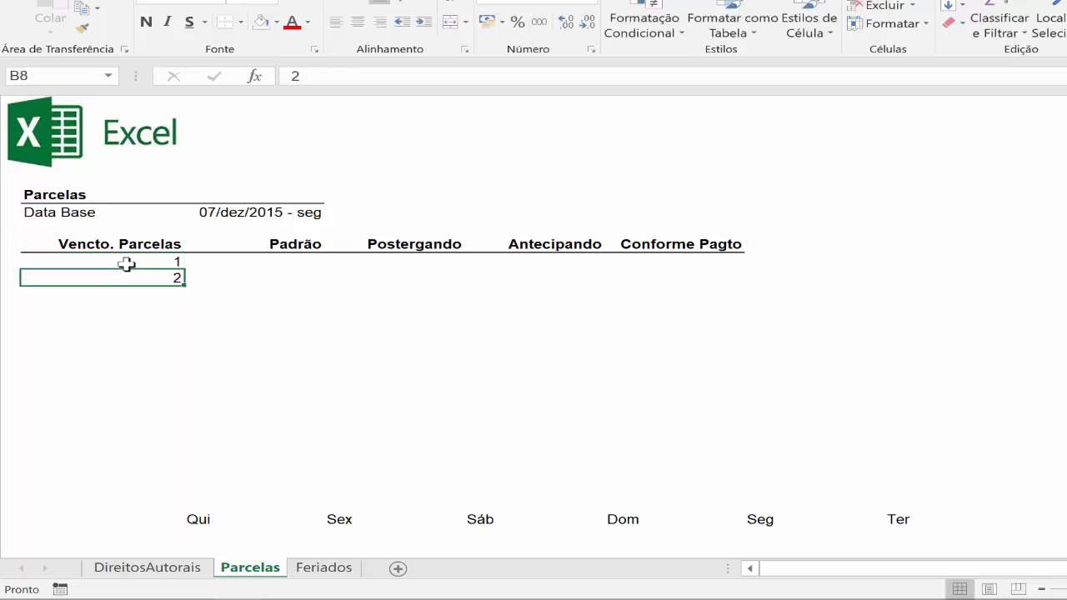
pyautogui.moveTo(148, 263); pyautogui.dragTo(185, 451)
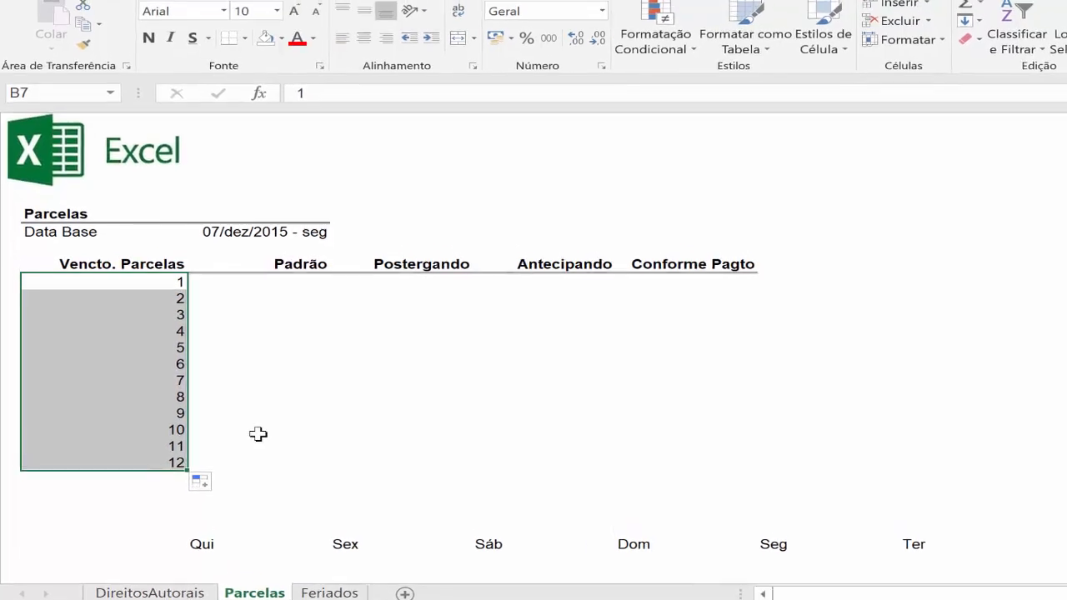
# Apply the custom number format "Parcela "00 to the installment numbers in B7:B18.
pyautogui.hotkey('ctrl', '1')
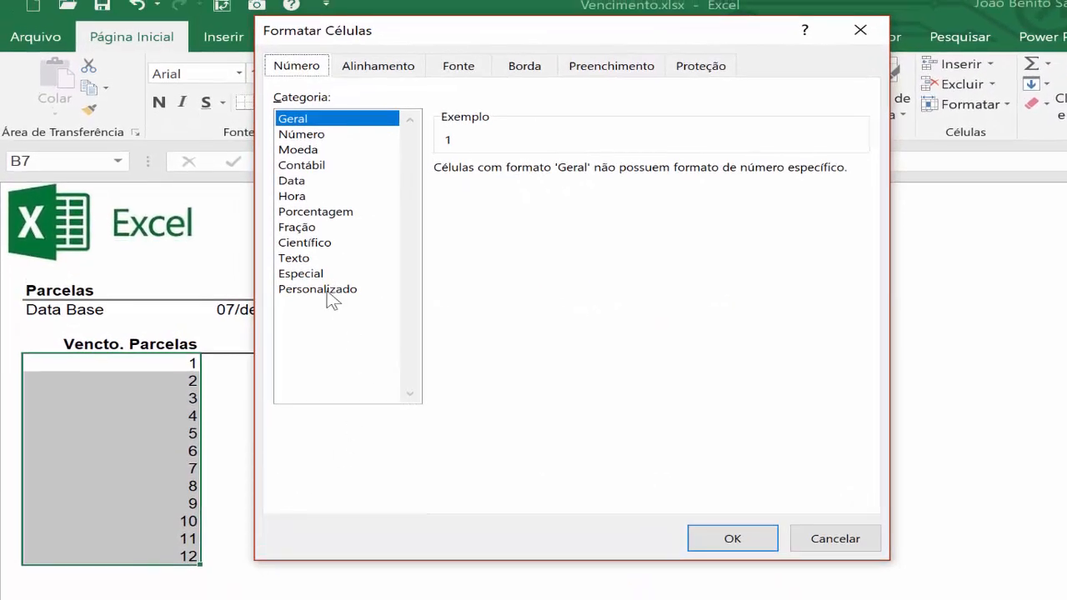
pyautogui.click(329, 291)
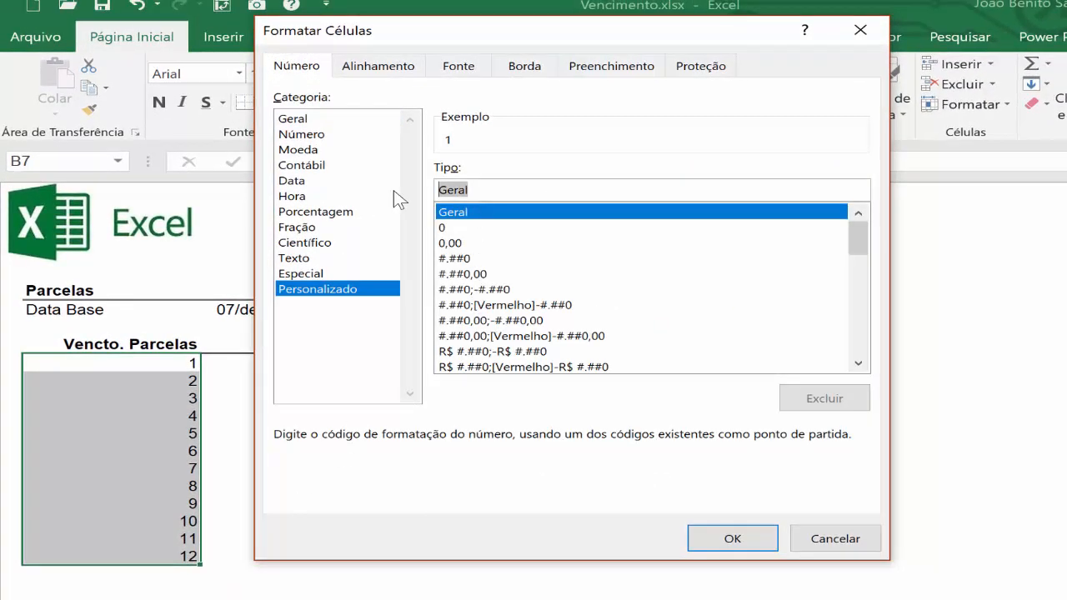
pyautogui.write('"')
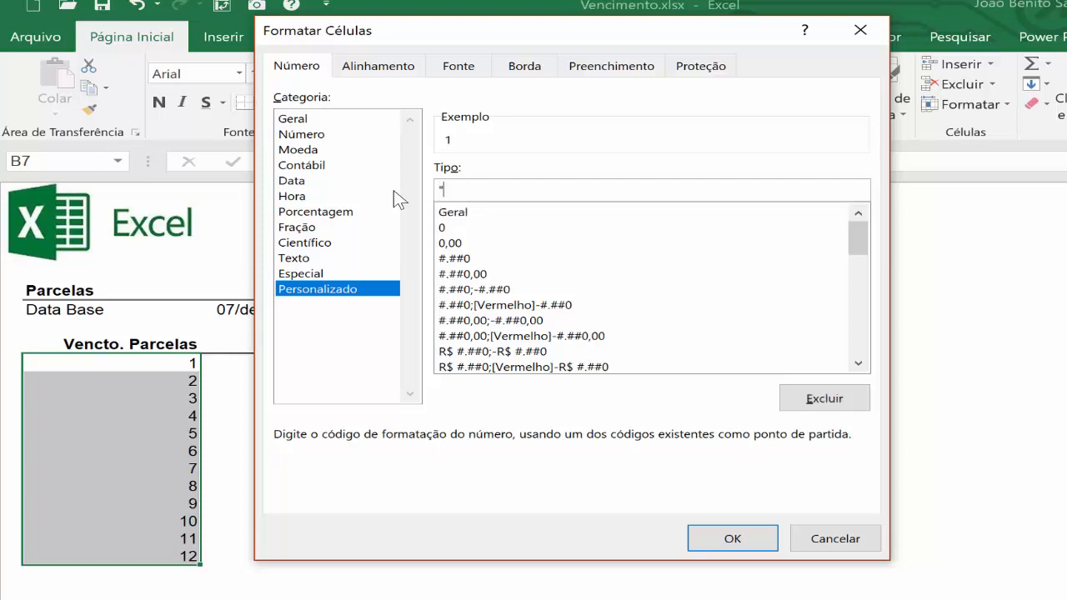
pyautogui.write('Parcela "00')
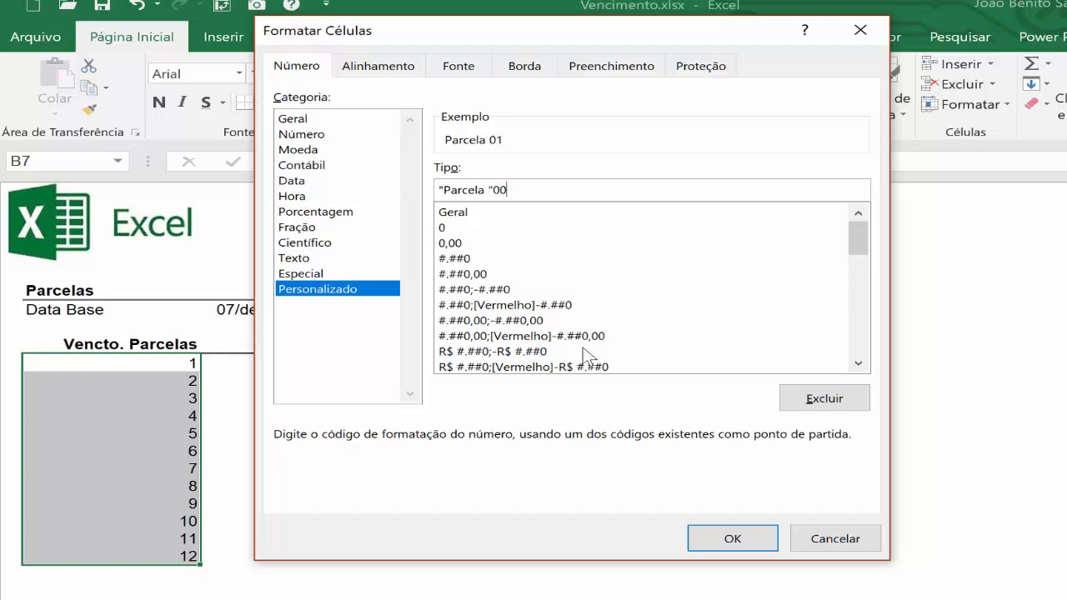
pyautogui.click(755, 546)
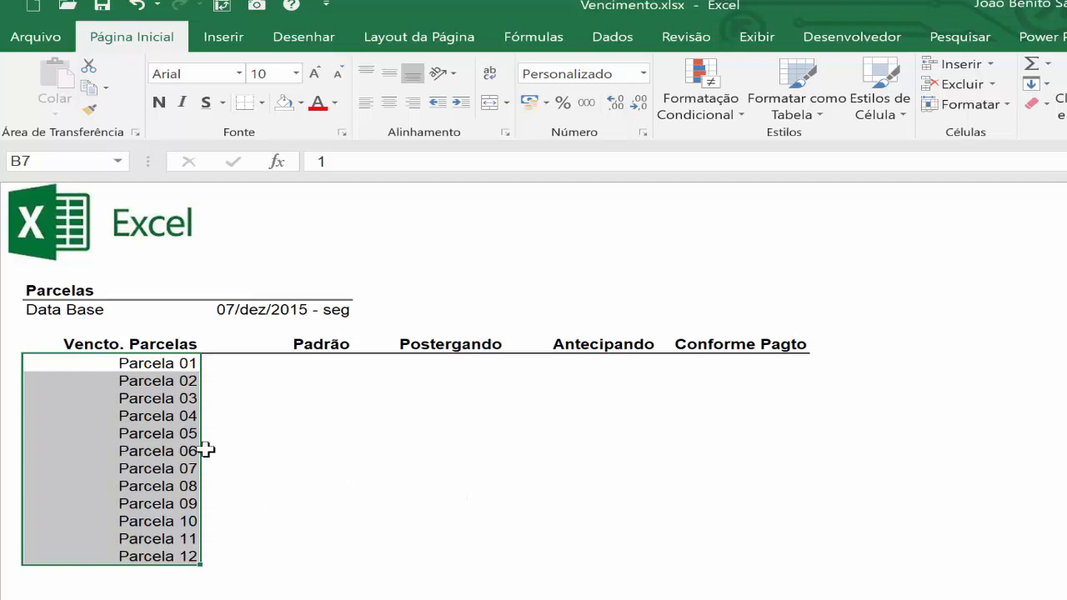
pyautogui.click(165, 367)
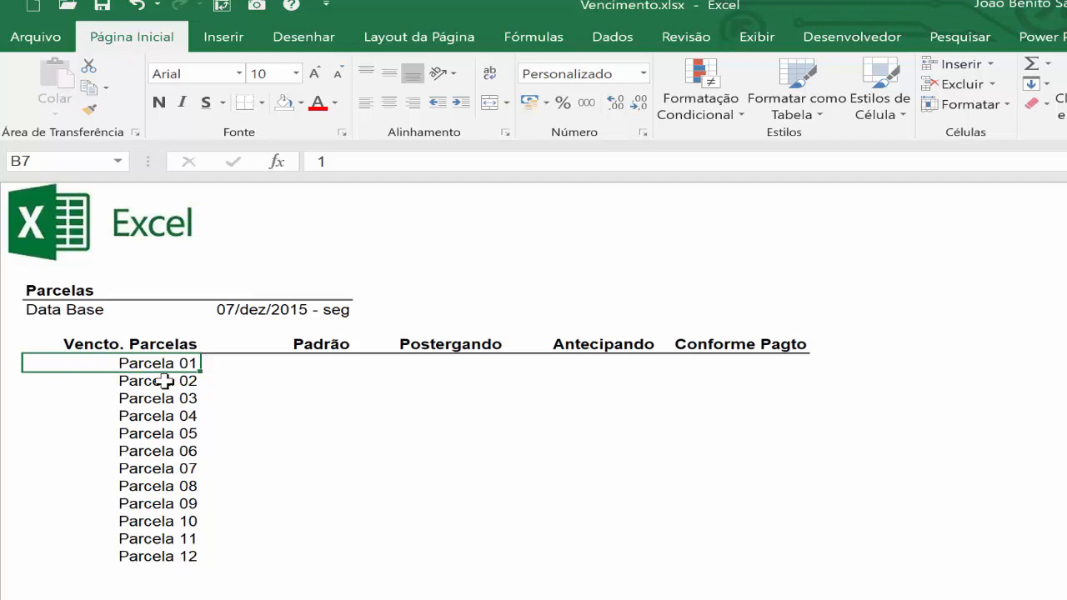
# Enter =DATAM(DataBase;B7) in C7 of the Padrão column and copy it down through Parcela 12.
pyautogui.click(316, 364)
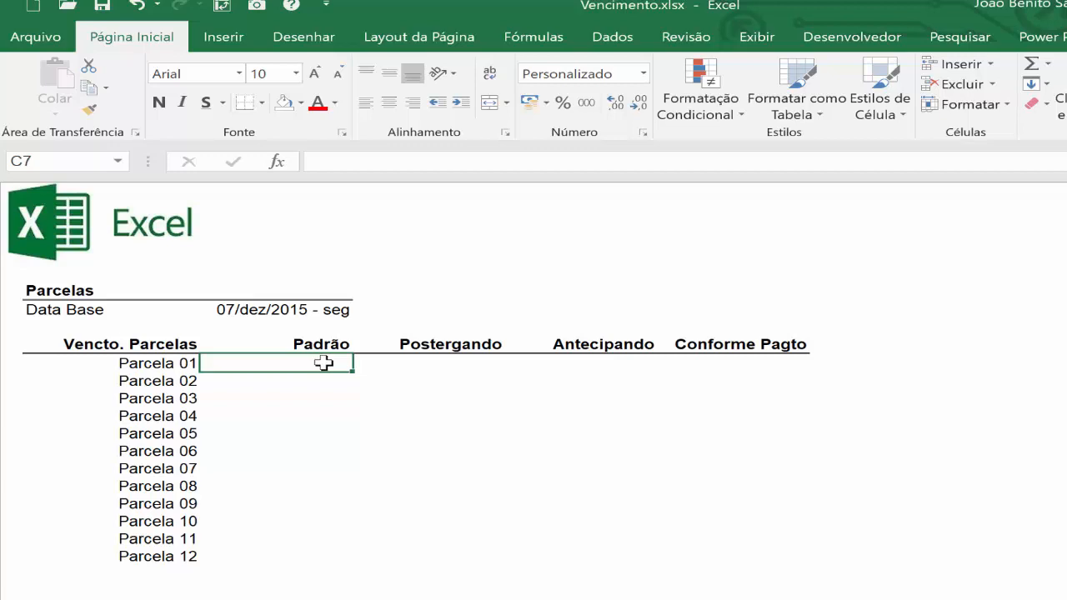
pyautogui.click(284, 309)
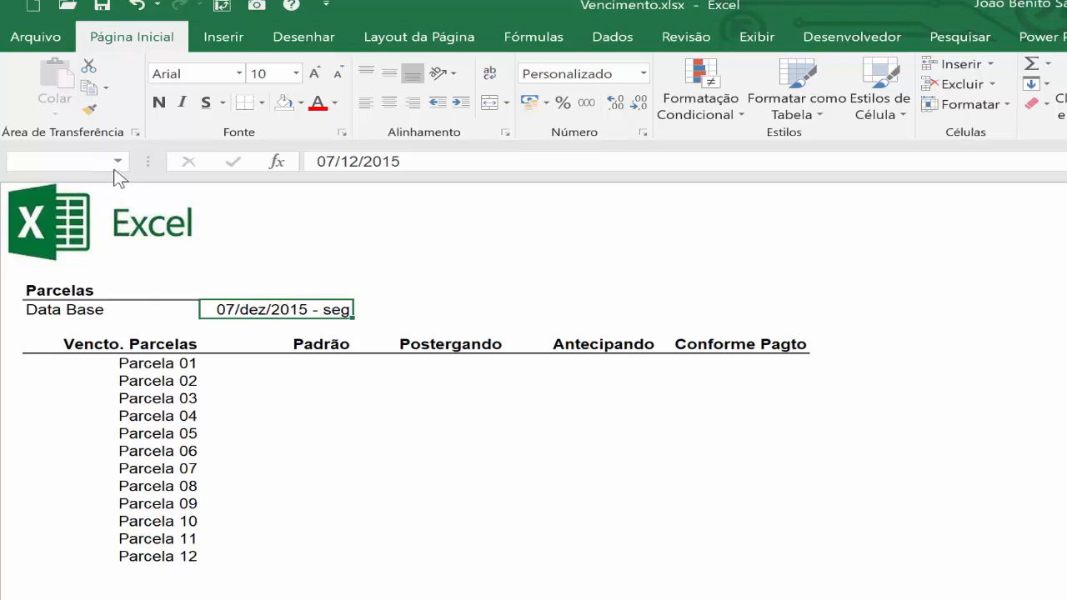
pyautogui.click(320, 363)
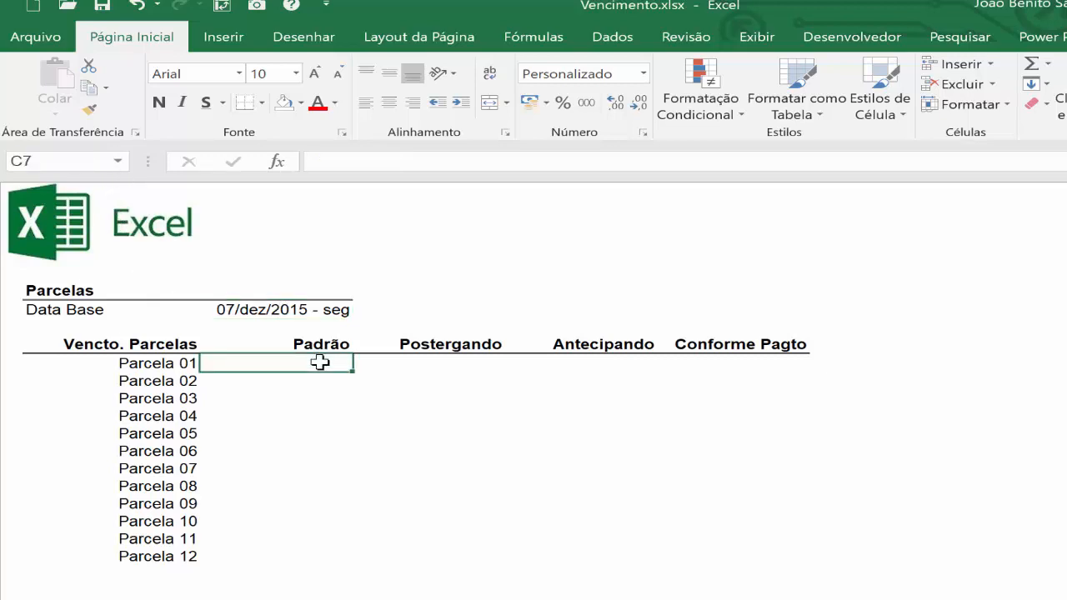
pyautogui.write('=')
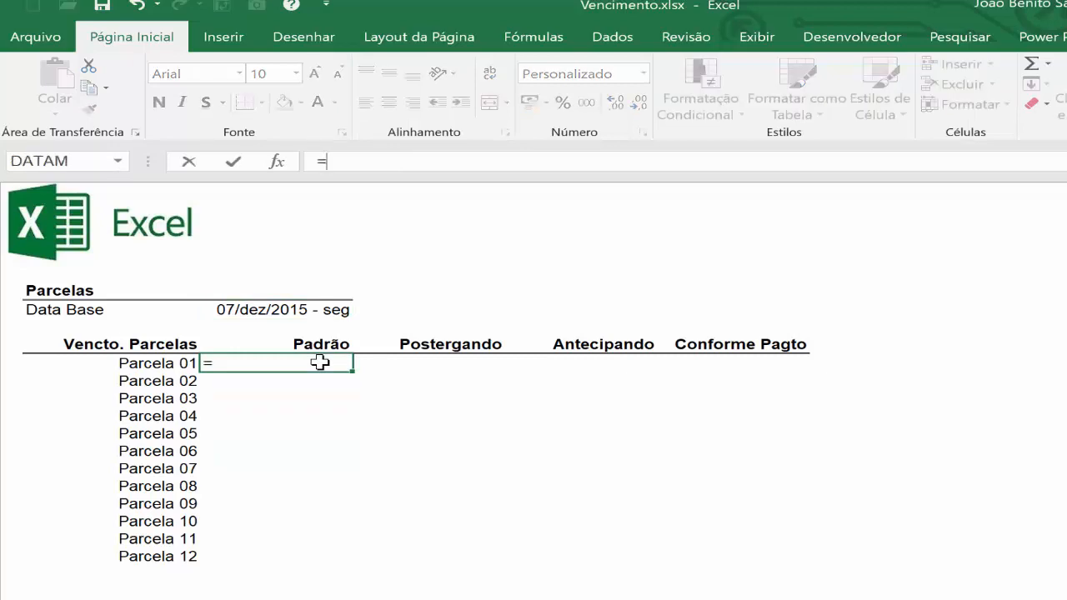
pyautogui.write('d')
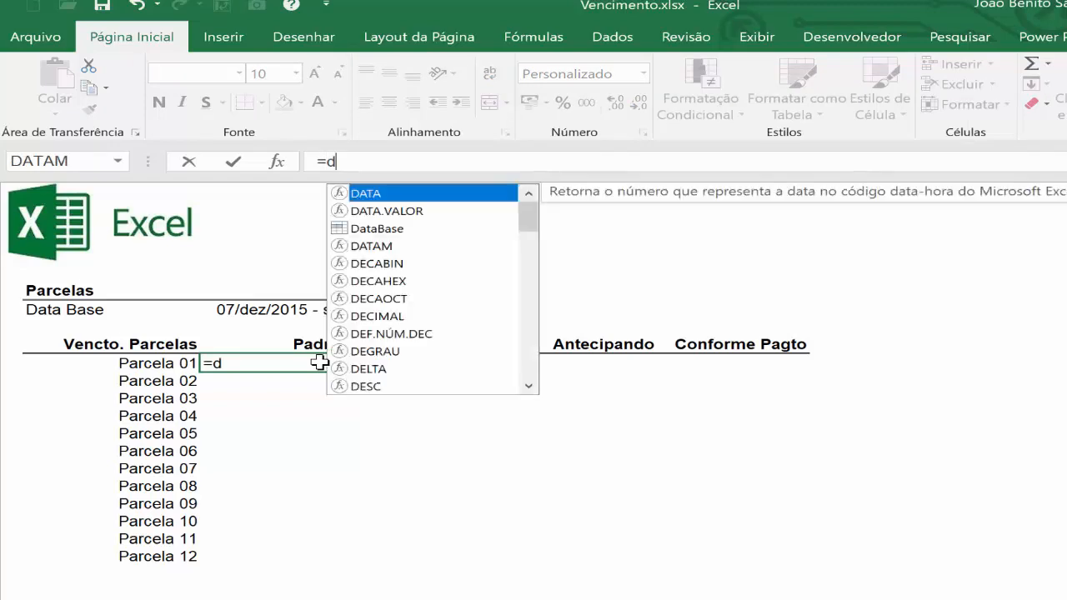
pyautogui.write('ata')
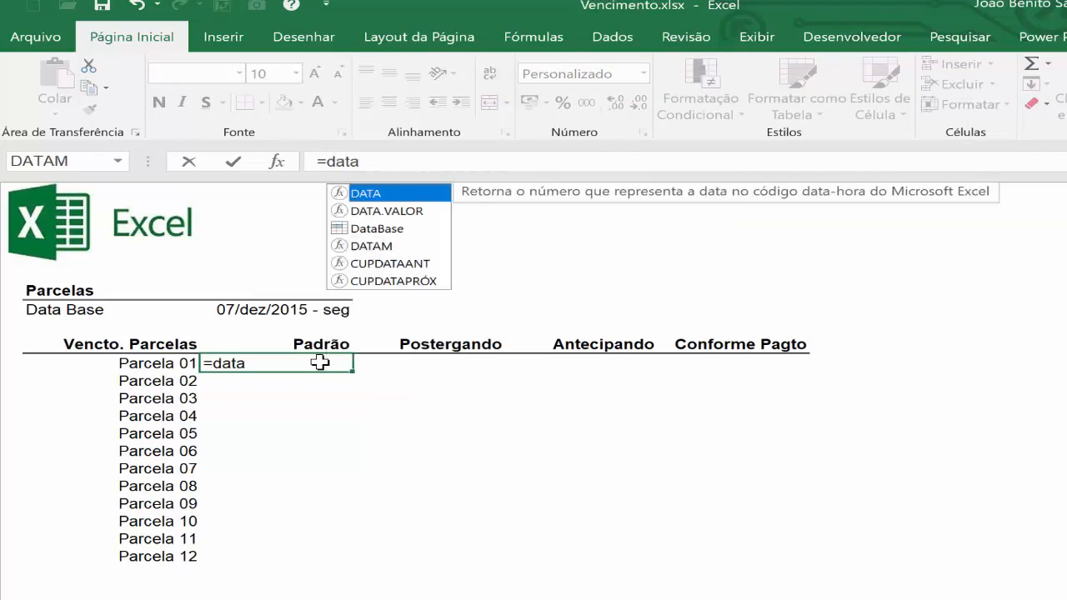
pyautogui.press('Down')
pyautogui.press('Down')
pyautogui.press('Down')
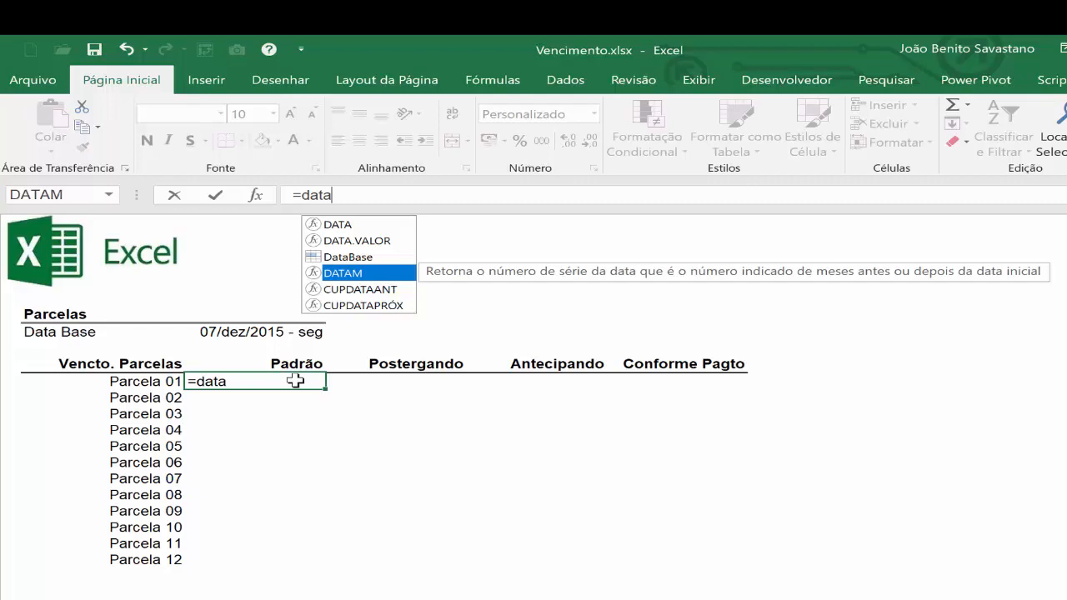
pyautogui.press('Tab')
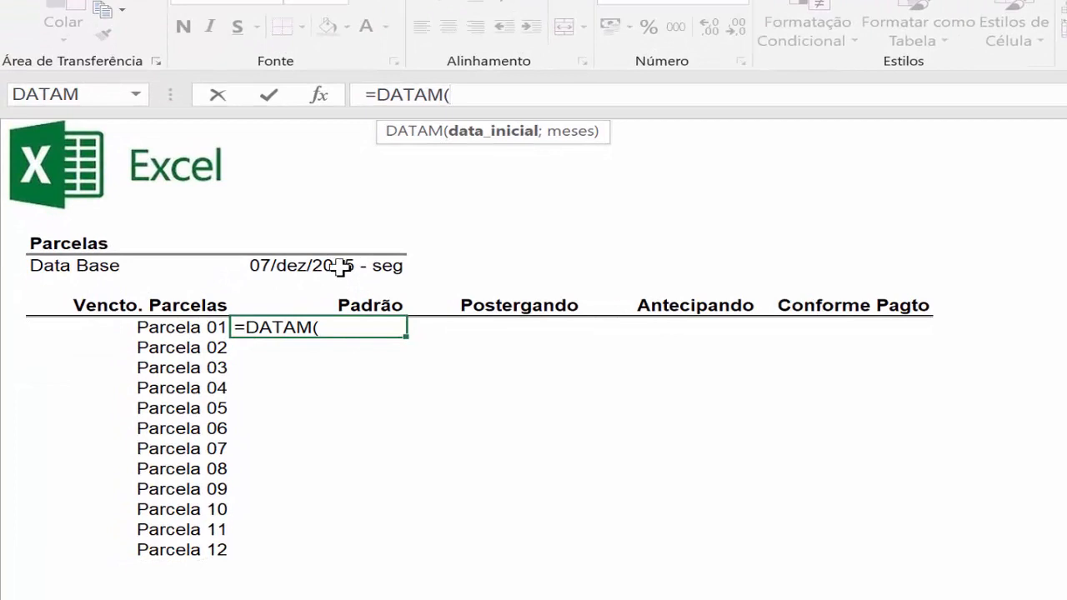
pyautogui.click(340, 266)
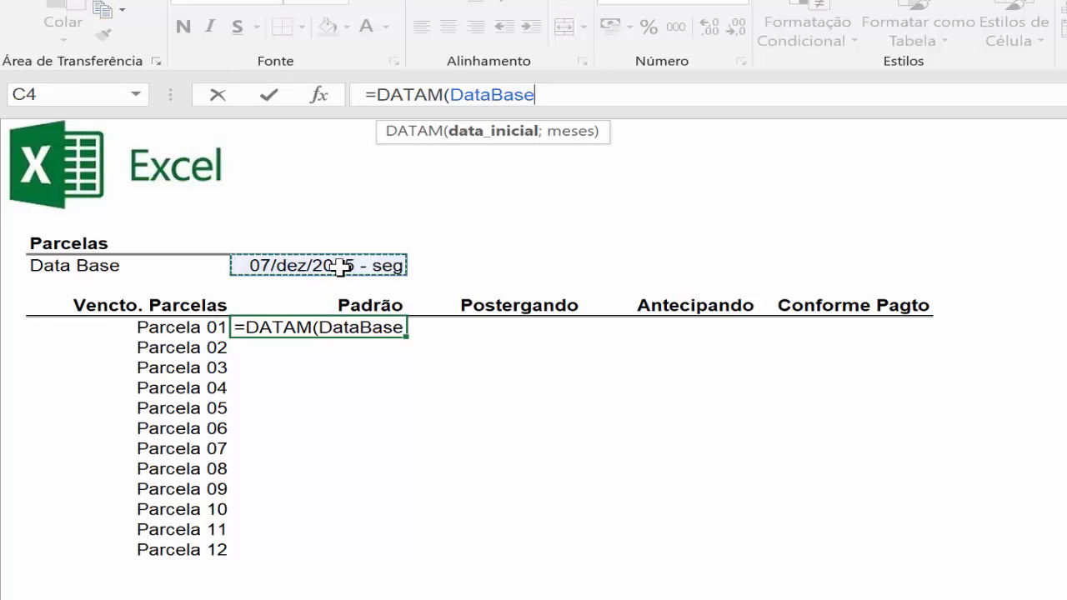
pyautogui.write(';')
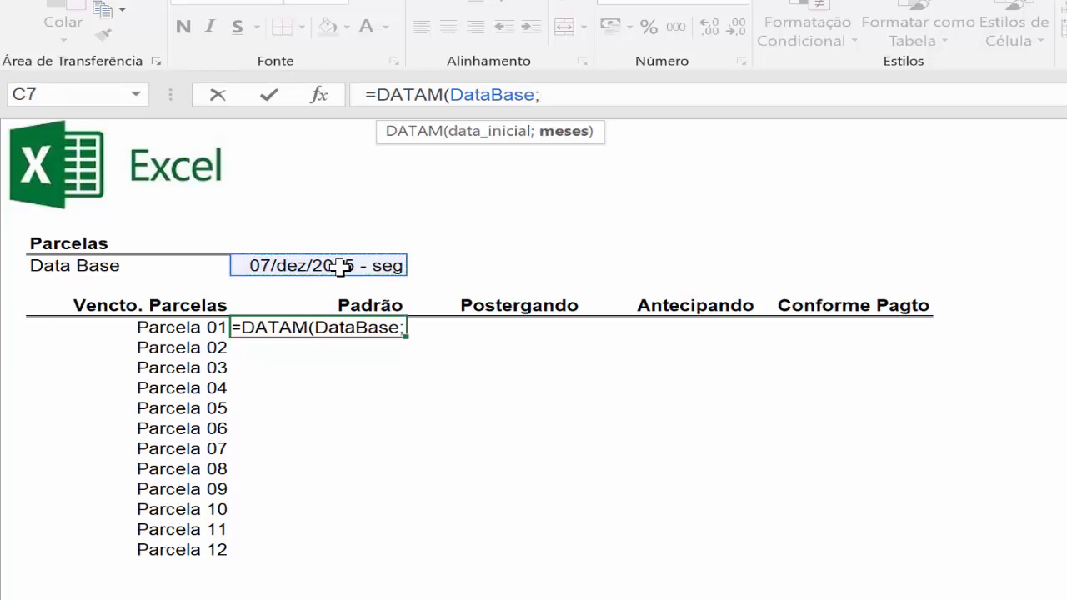
pyautogui.click(171, 326)
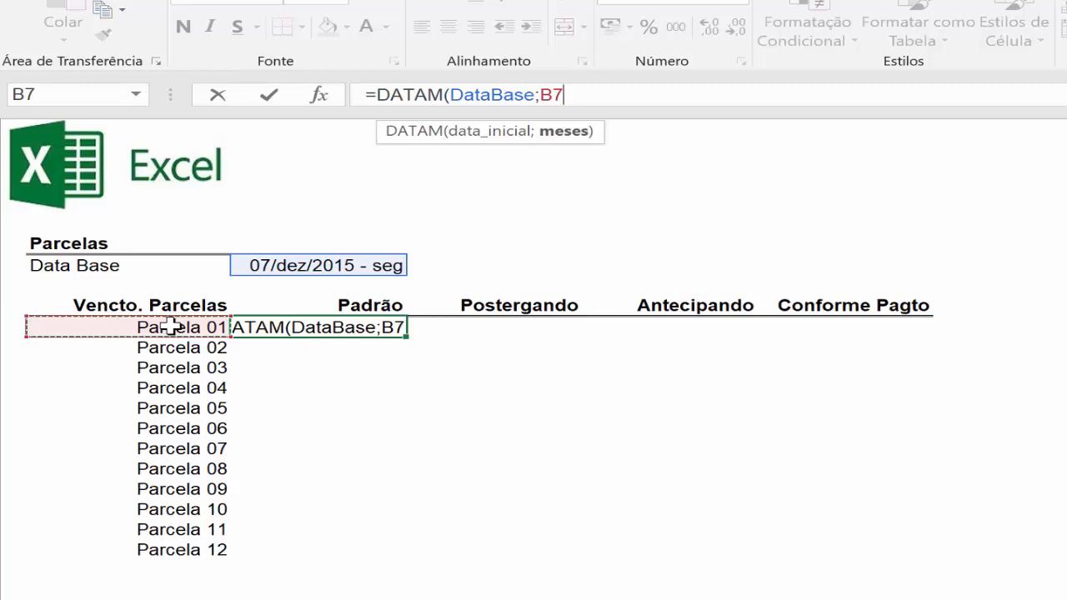
pyautogui.write(')')
pyautogui.hotkey('ctrl', 'Return')
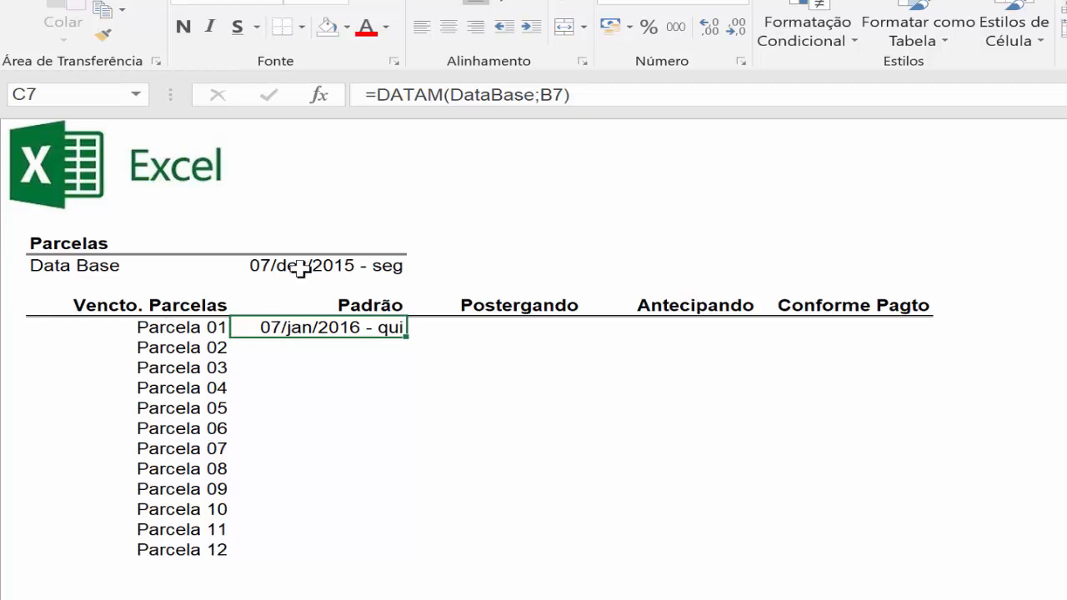
pyautogui.doubleClick(407, 336)
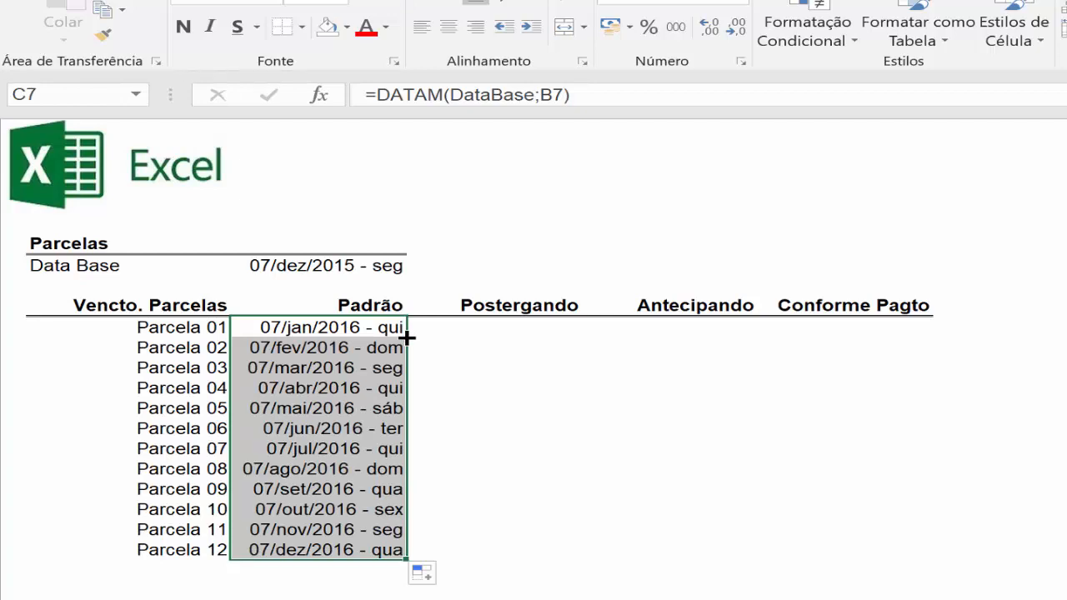
pyautogui.click(319, 328)
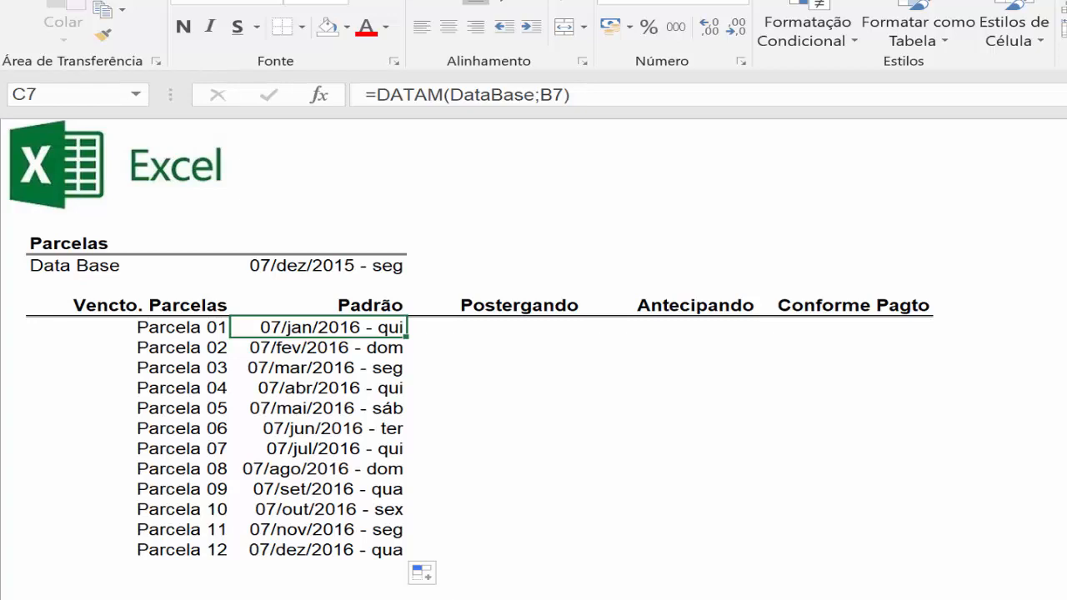
# Start a DIATRABALHO formula in D7 of the Postergando column.
pyautogui.click(285, 352)
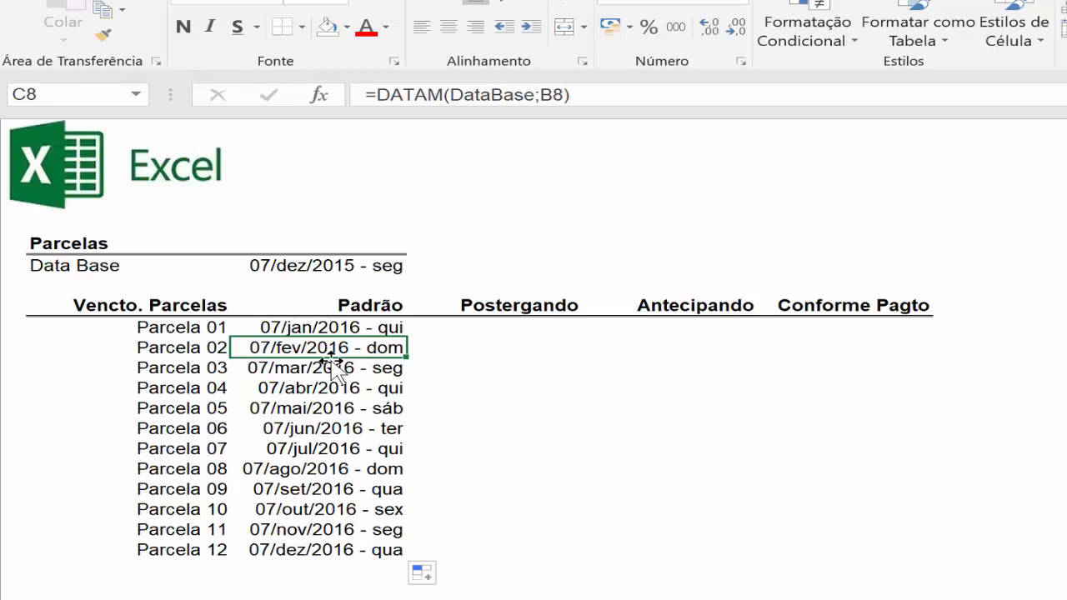
pyautogui.click(506, 328)
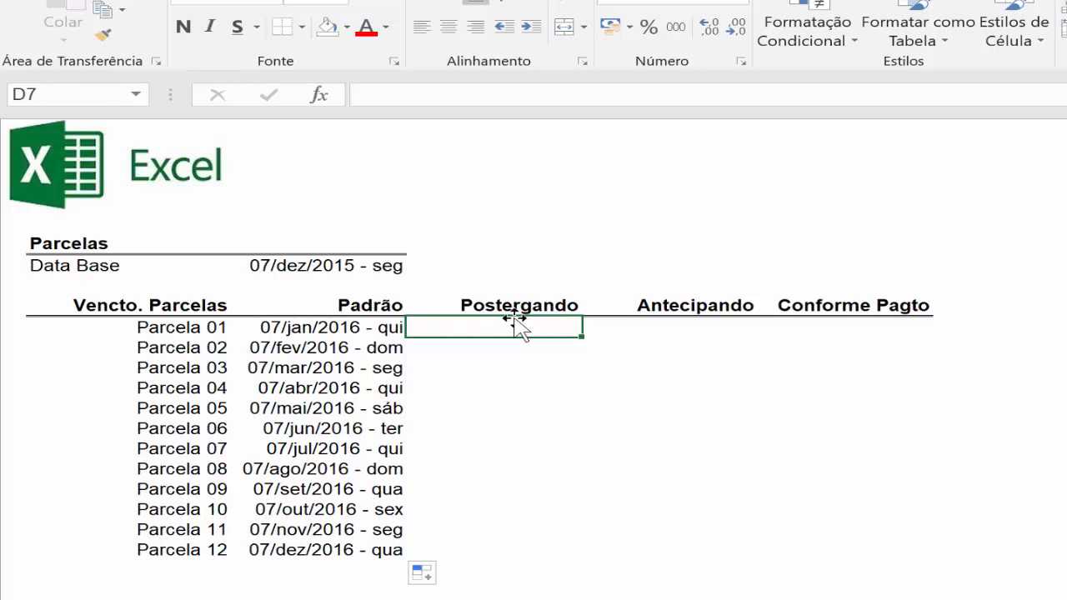
pyautogui.write('=di')
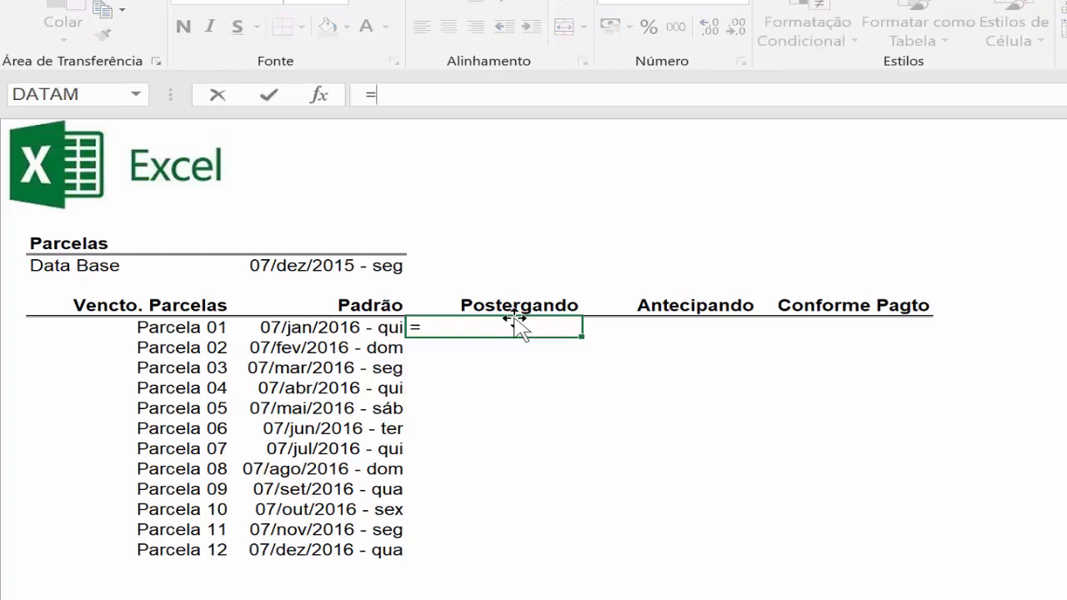
pyautogui.write('atr')
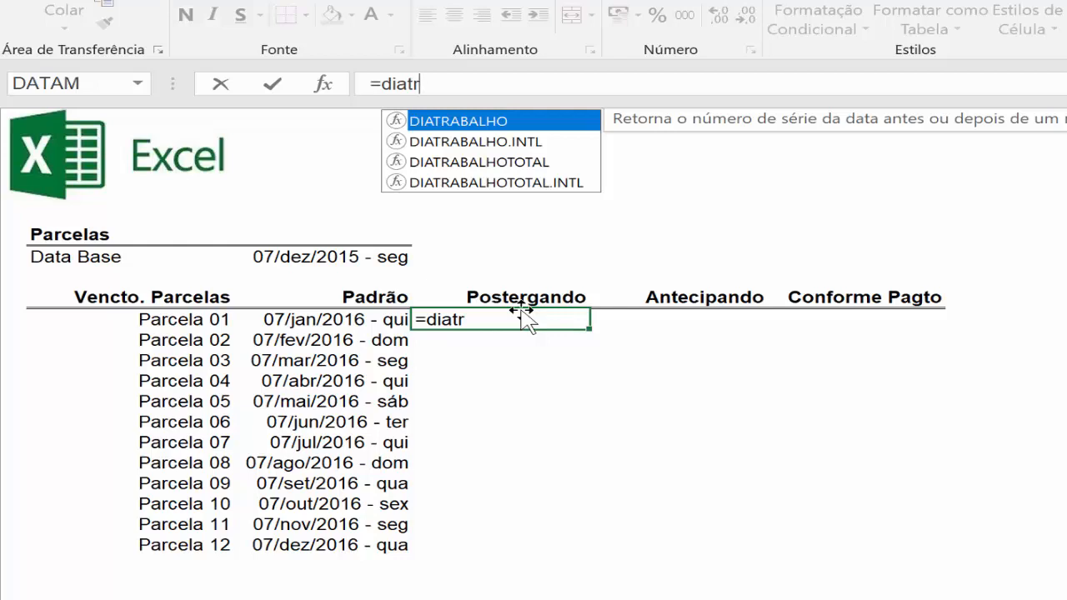
pyautogui.press('Tab')
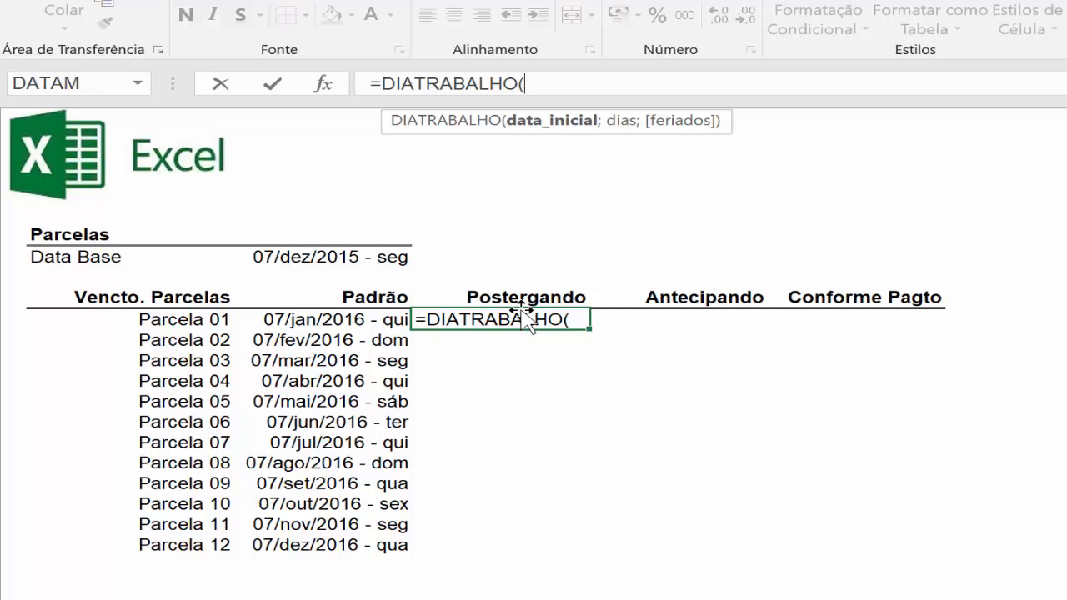
# Nest DATAM(DataBase;B7) as the start date inside the DIATRABALHO formula in D7.
pyautogui.write('data')
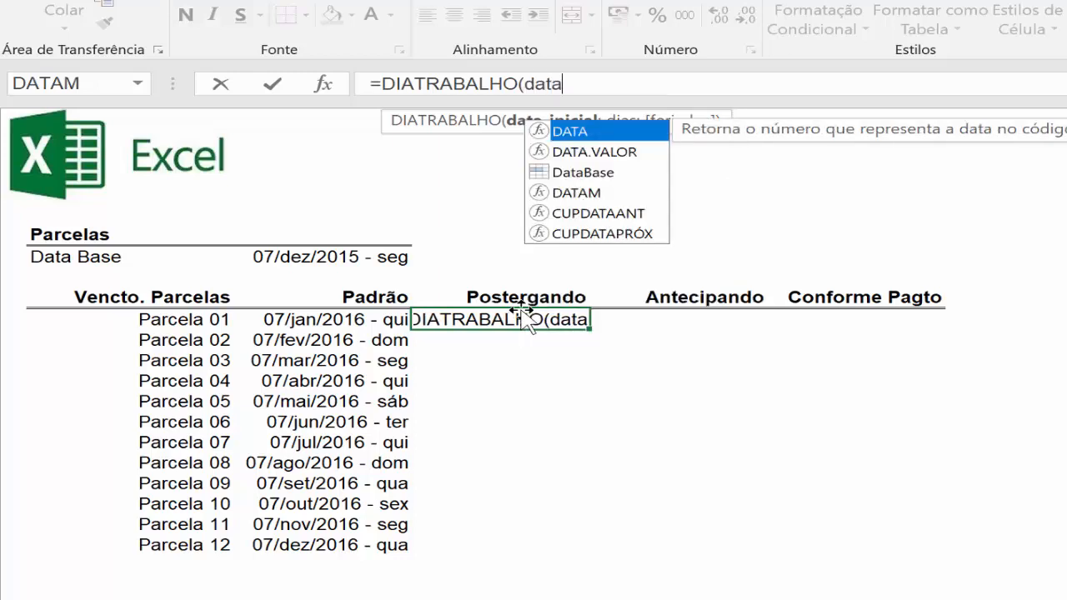
pyautogui.press('Down')
pyautogui.press('Down')
pyautogui.press('Down')
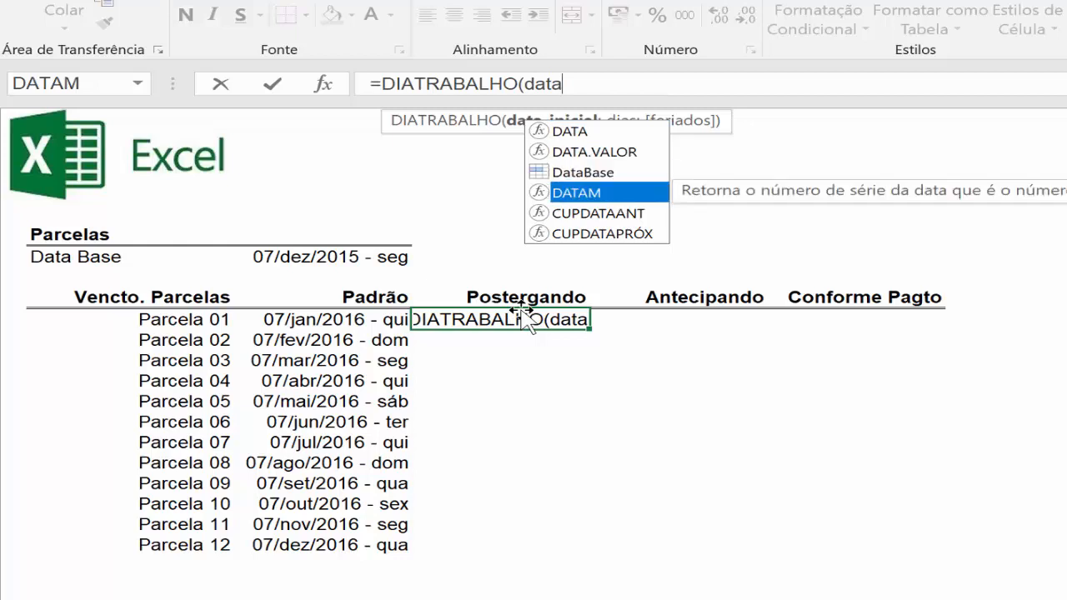
pyautogui.press('Tab')
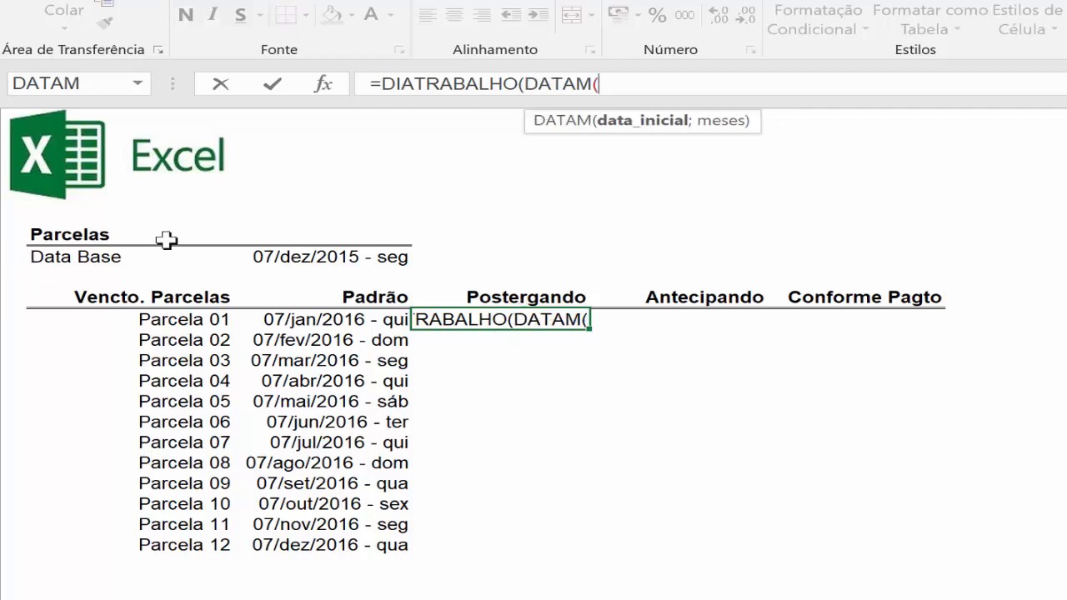
pyautogui.click(310, 257)
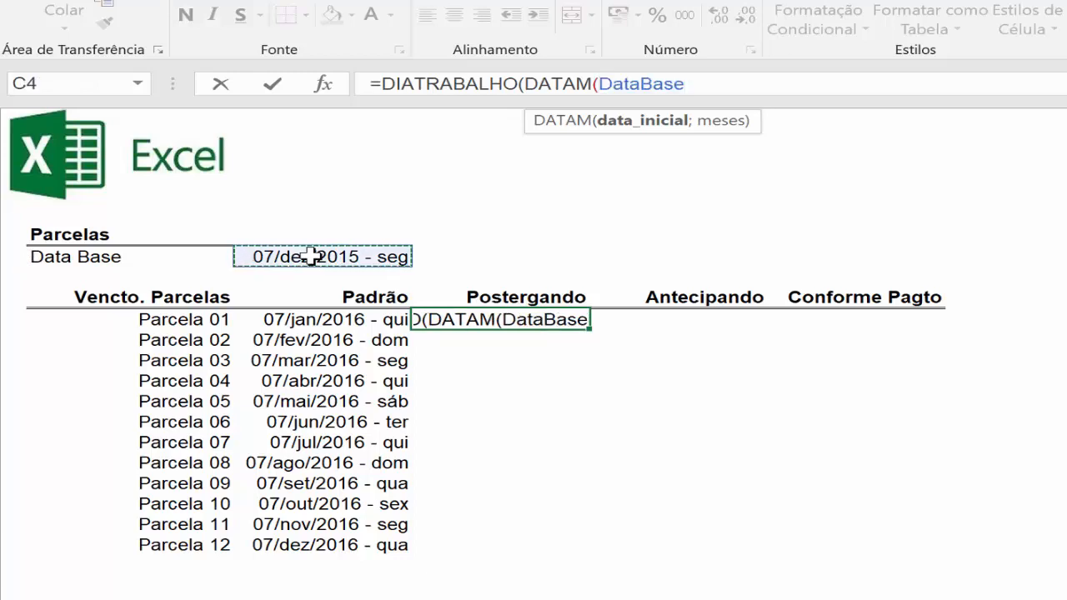
pyautogui.write(';')
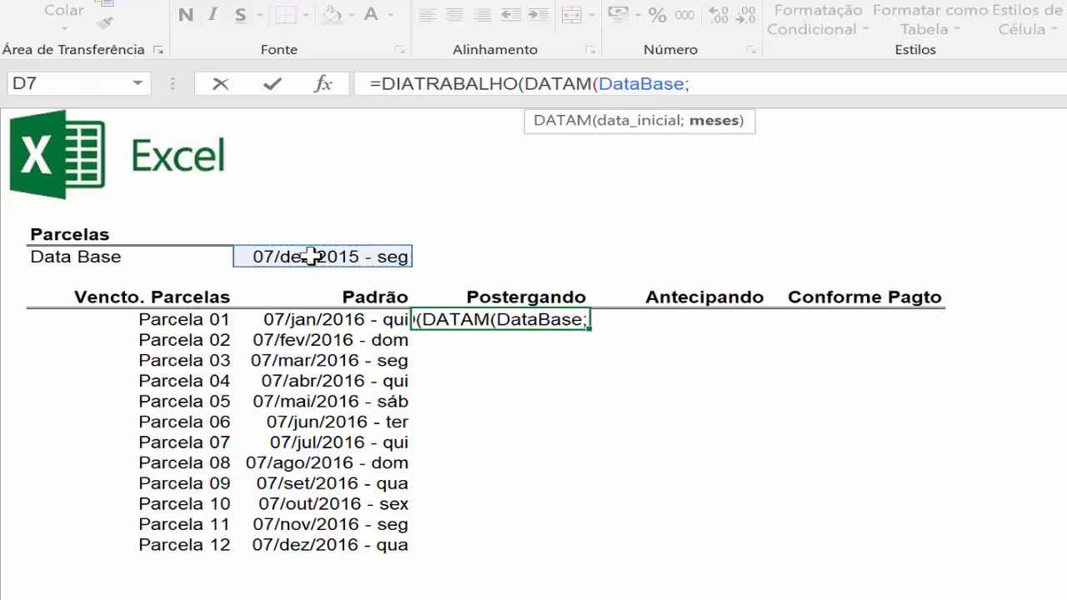
pyautogui.click(166, 320)
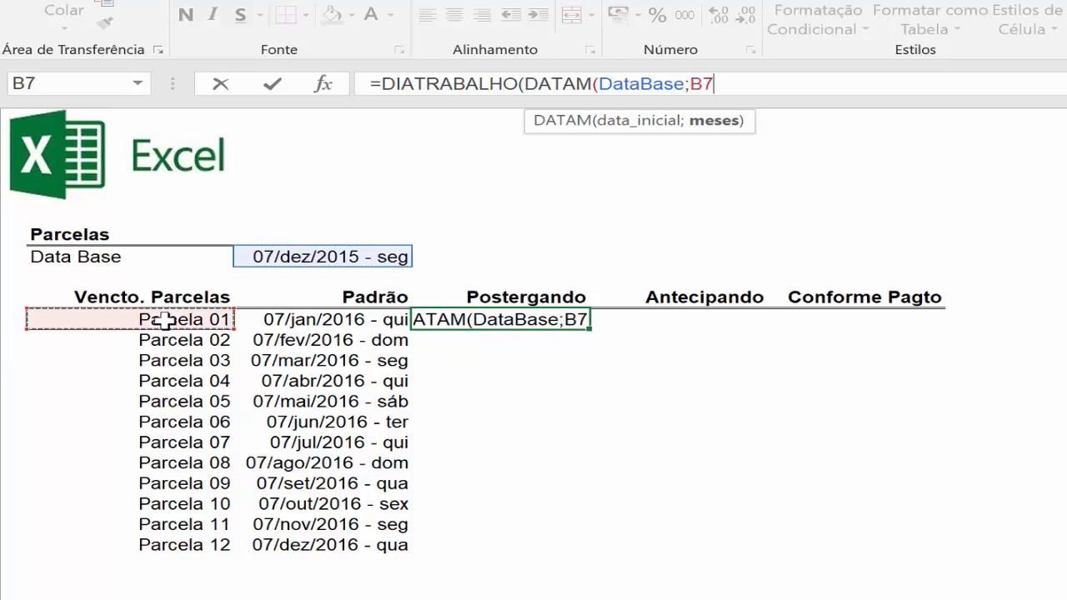
pyautogui.write(')')
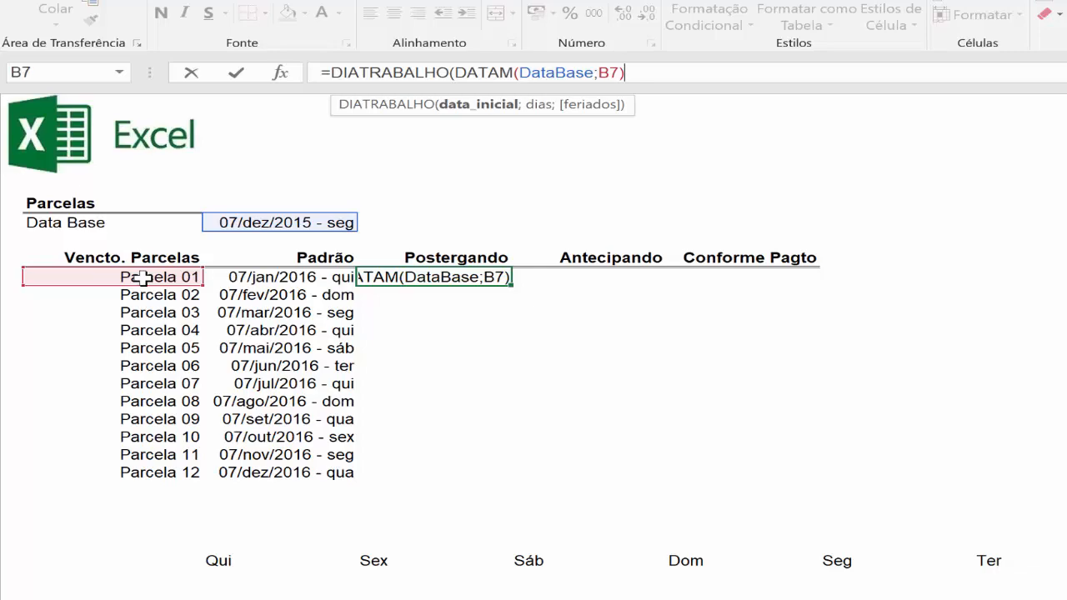
# Complete the D7 formula as =DIATRABALHO(DATAM(DataBase;B7)-1;1;Feriados), using the defined name Feriados for the holidays.
pyautogui.write('-1')
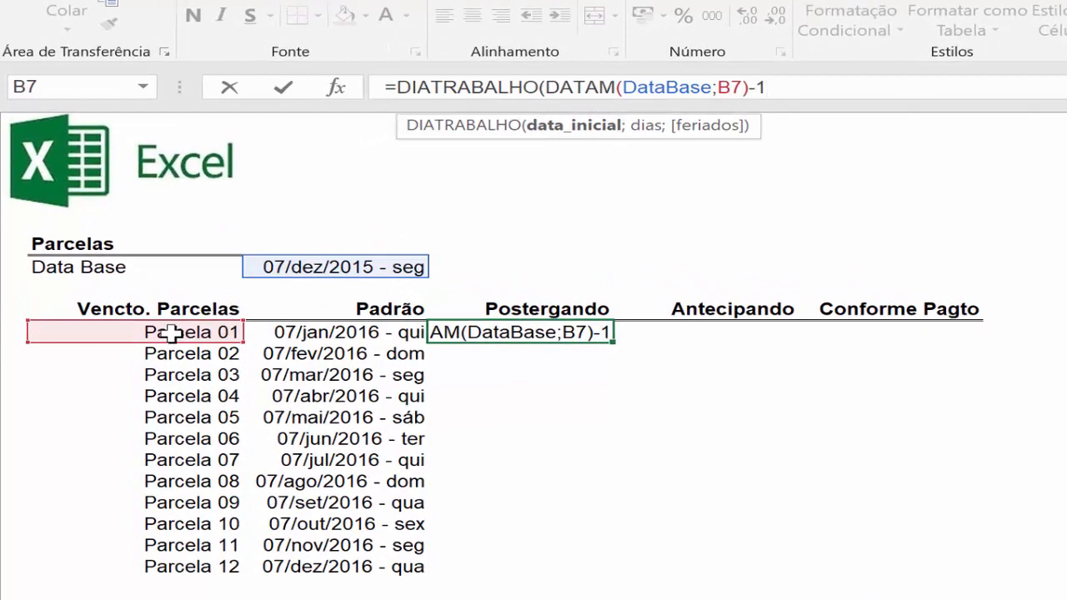
pyautogui.write(';')
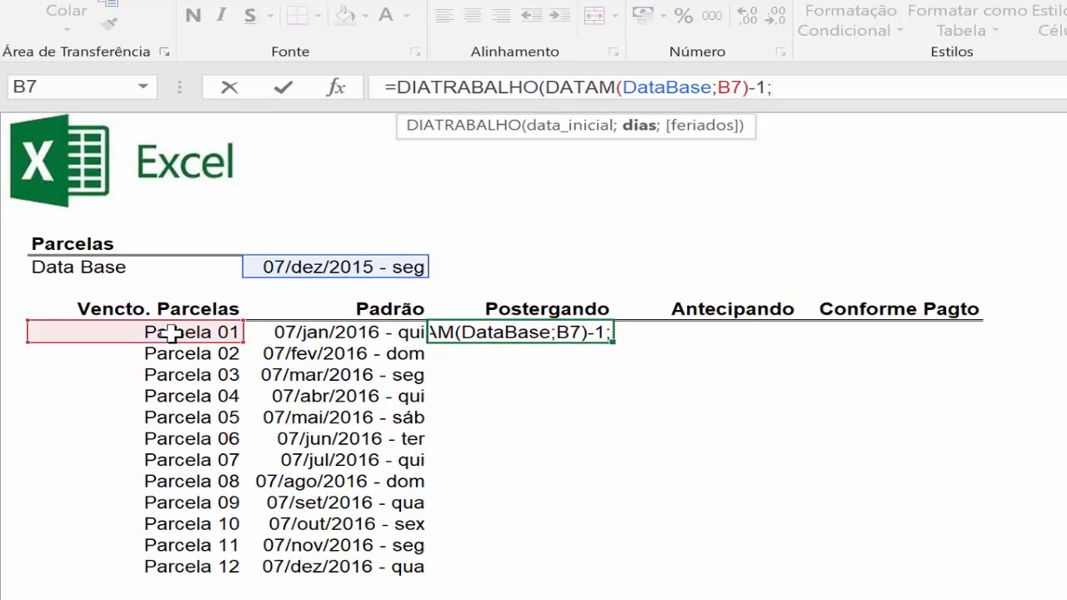
pyautogui.write('1')
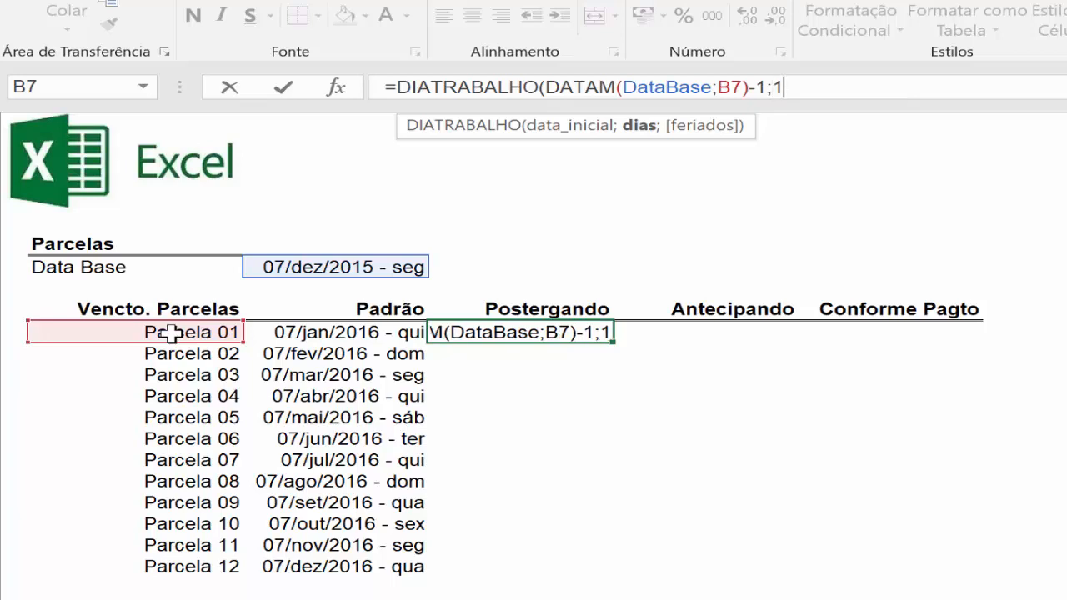
pyautogui.write(';')
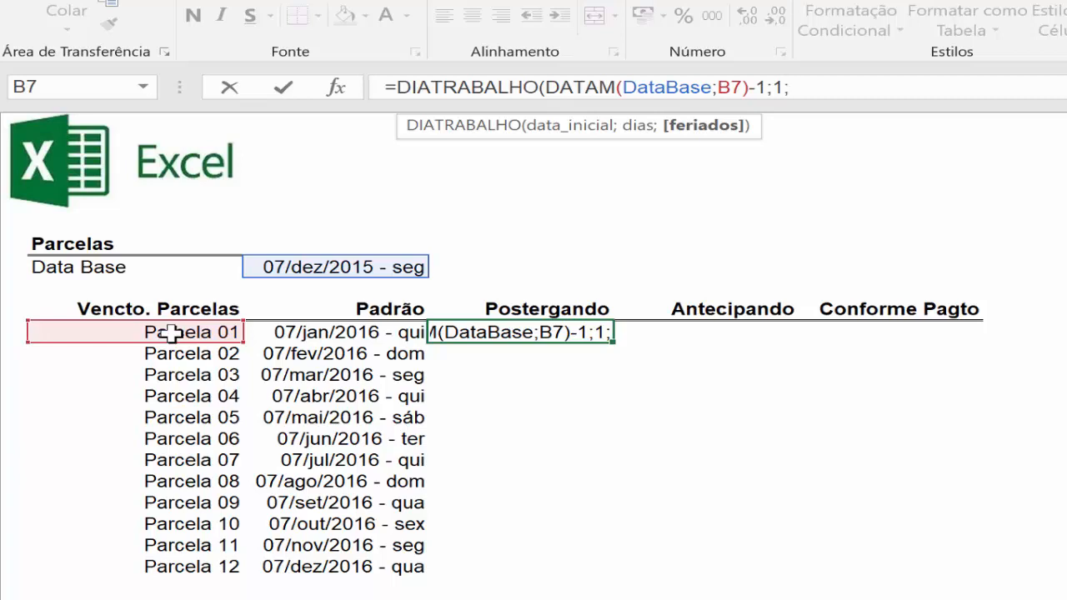
pyautogui.press('F3')
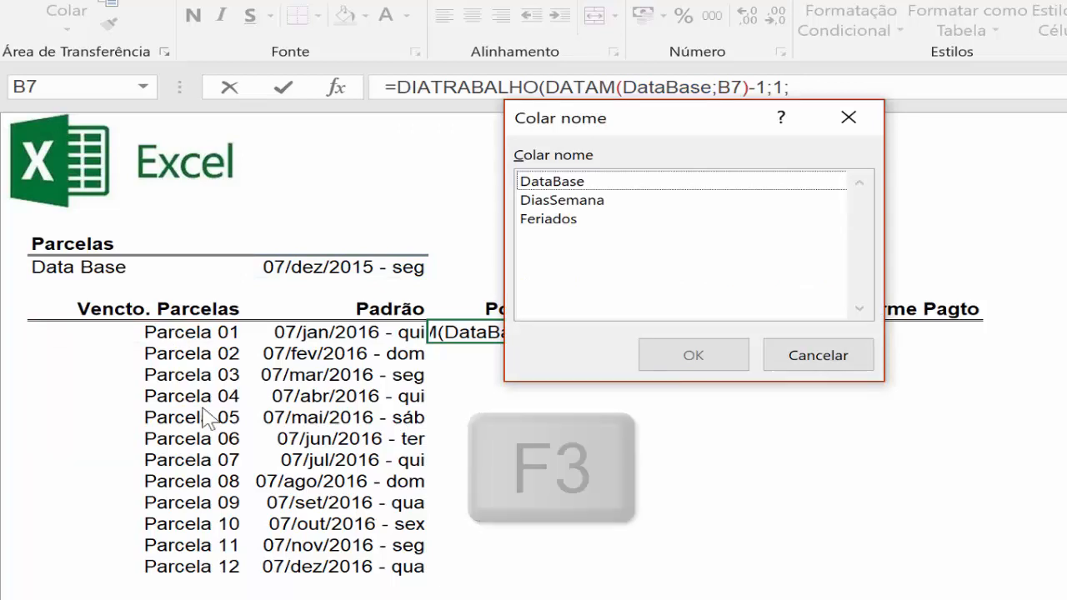
pyautogui.click(566, 220)
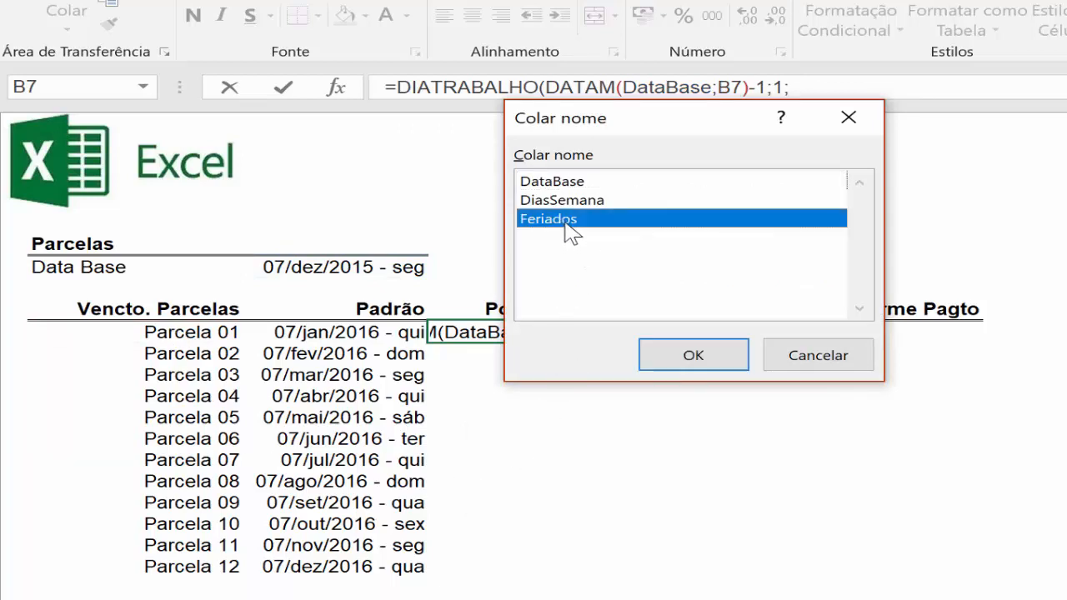
pyautogui.doubleClick(566, 220)
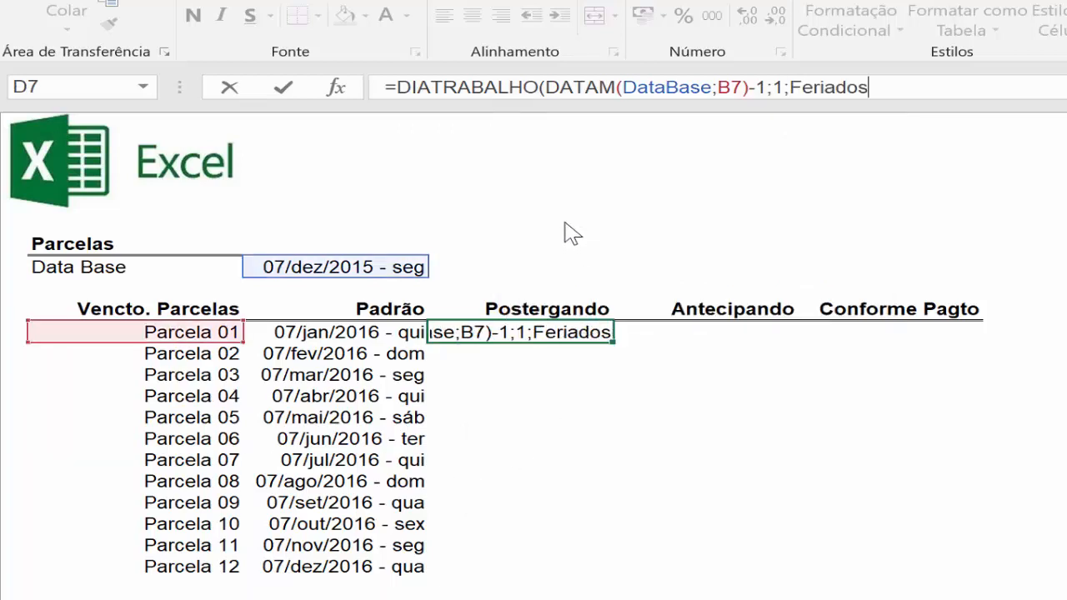
pyautogui.write(')')
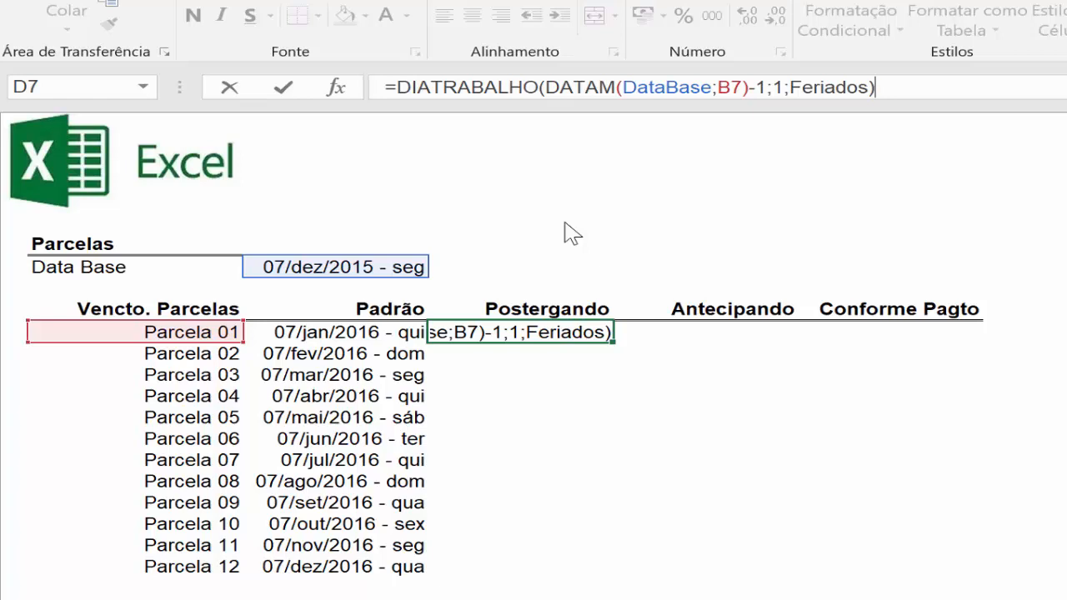
pyautogui.hotkey('ctrl', 'Return')
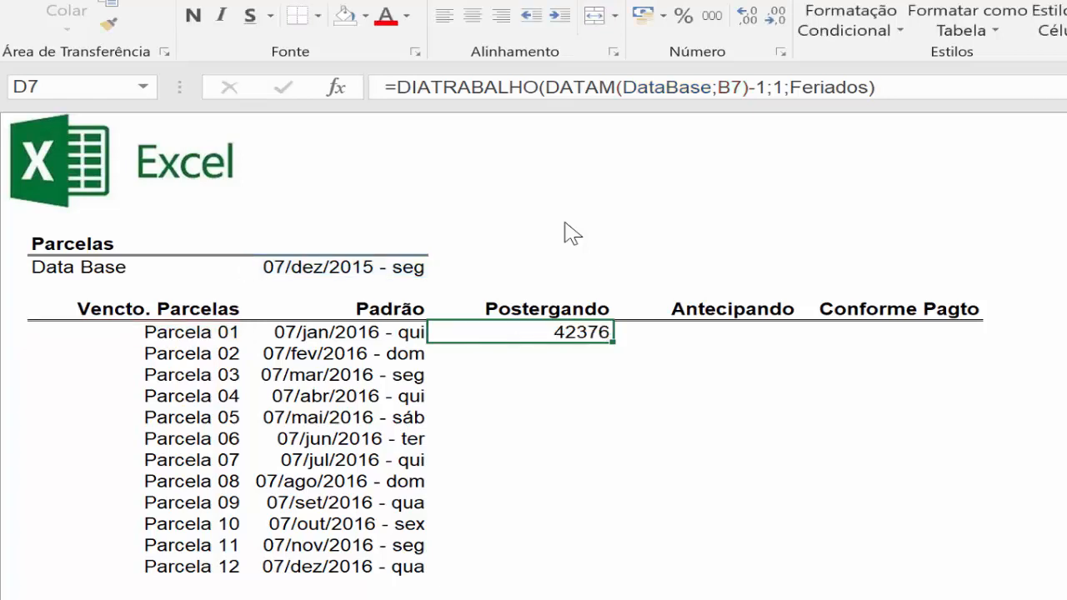
# Copy the date format of C7 to D7, fill the Postergando formula down through Parcela 12, and compare Parcelas 02 and 05 with Padrão.
pyautogui.click(375, 334)
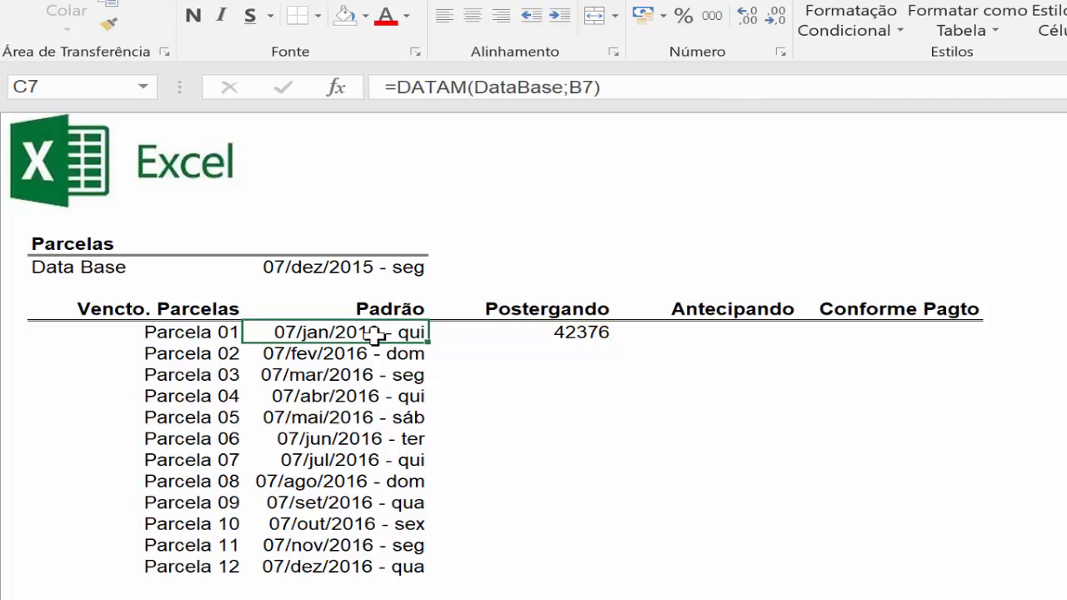
pyautogui.click(115, 27)
pyautogui.click(578, 333)
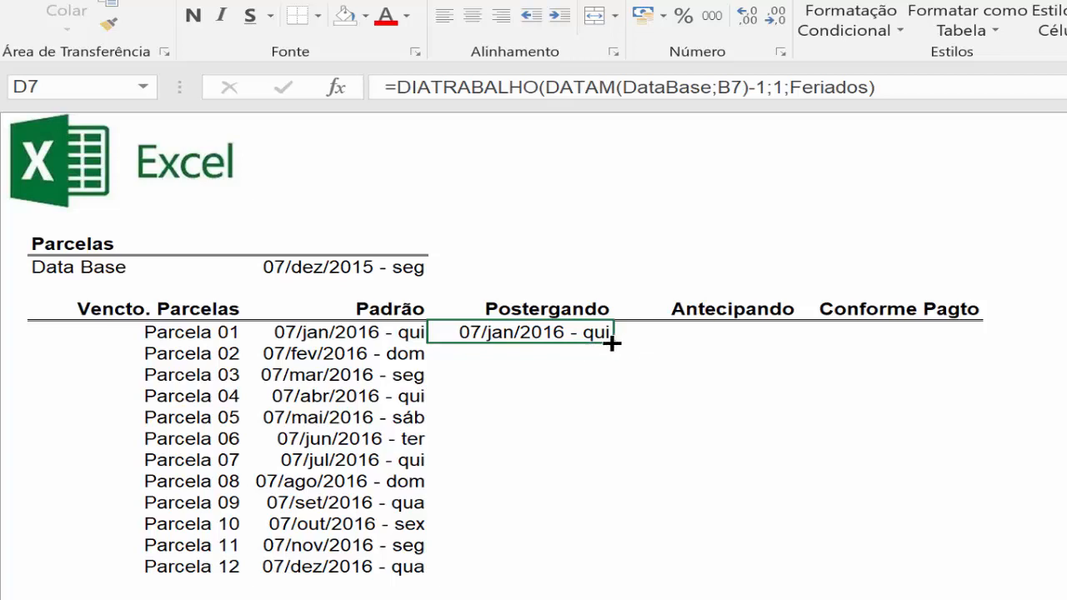
pyautogui.doubleClick(612, 343)
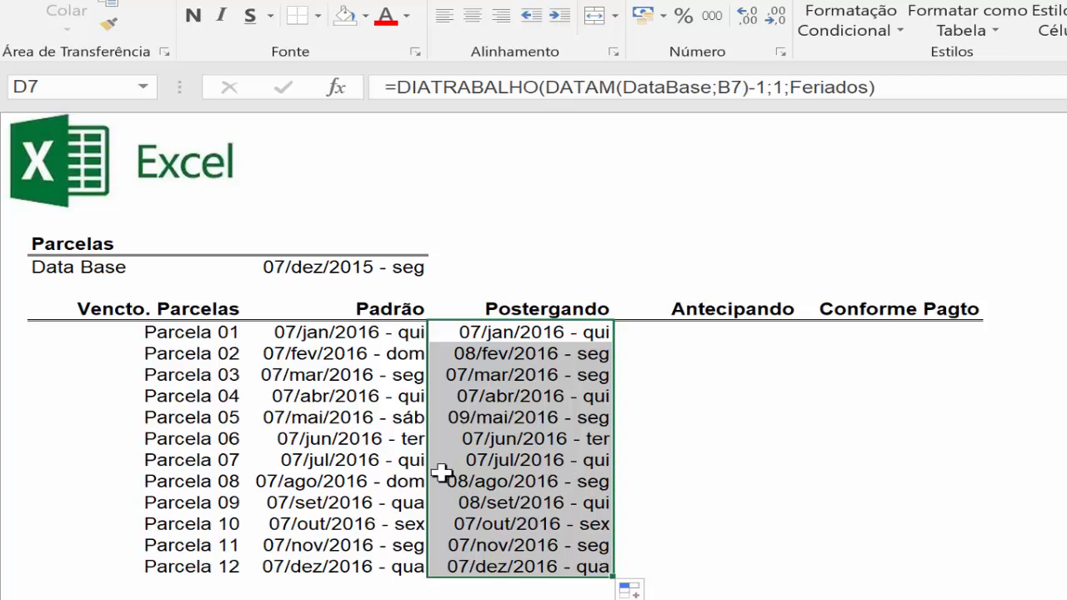
pyautogui.click(332, 354)
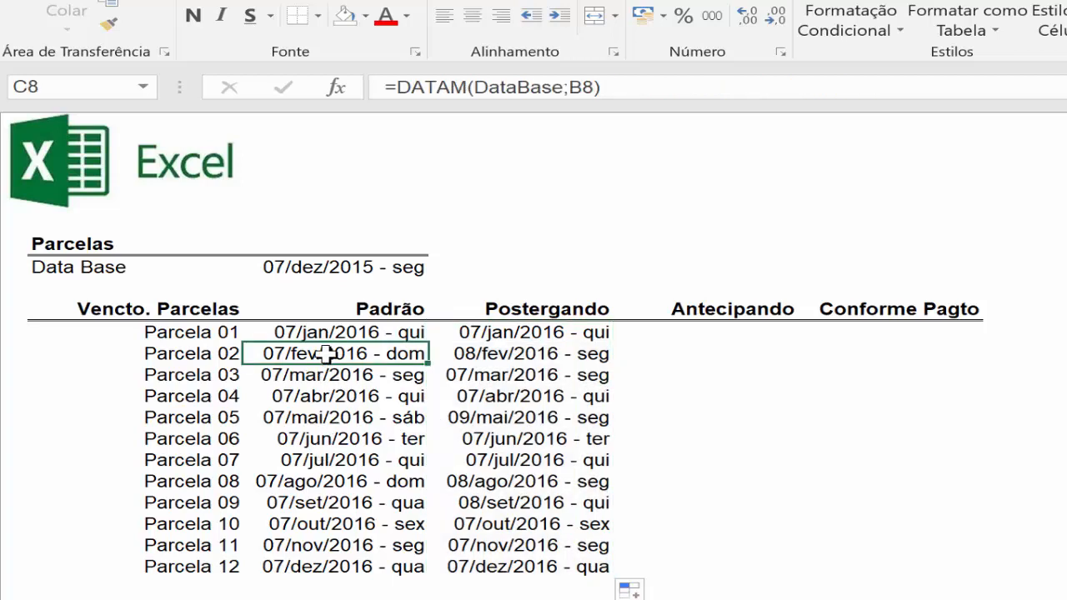
pyautogui.click(566, 356)
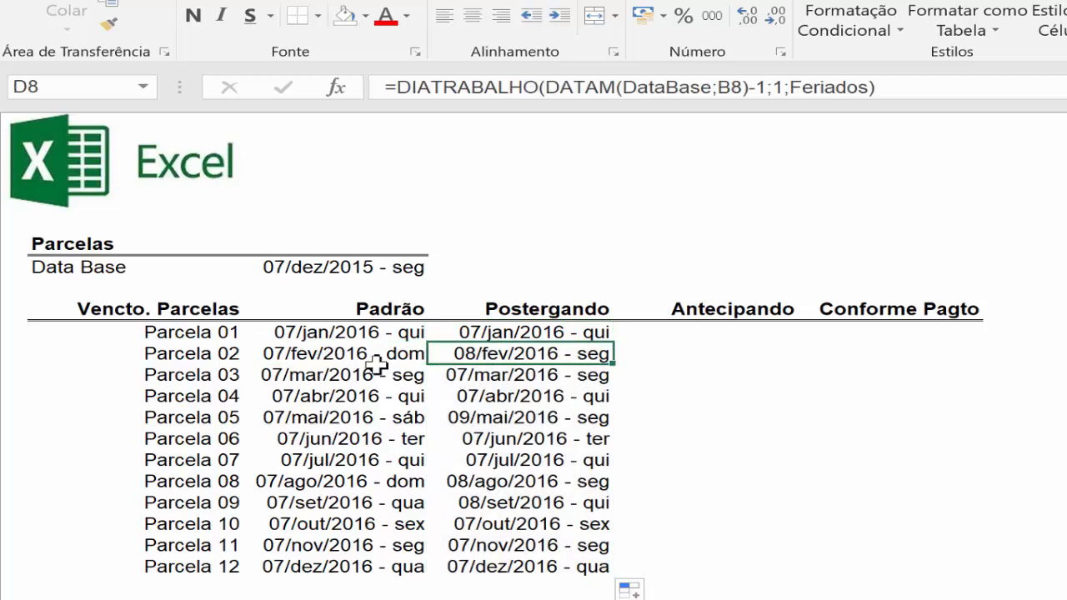
pyautogui.click(369, 420)
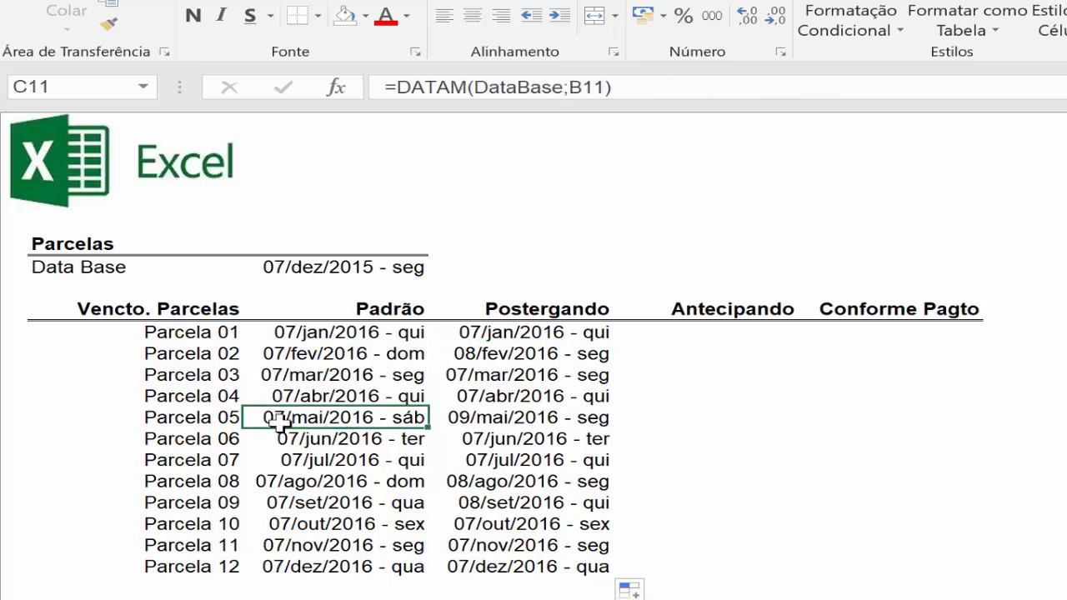
pyautogui.click(554, 420)
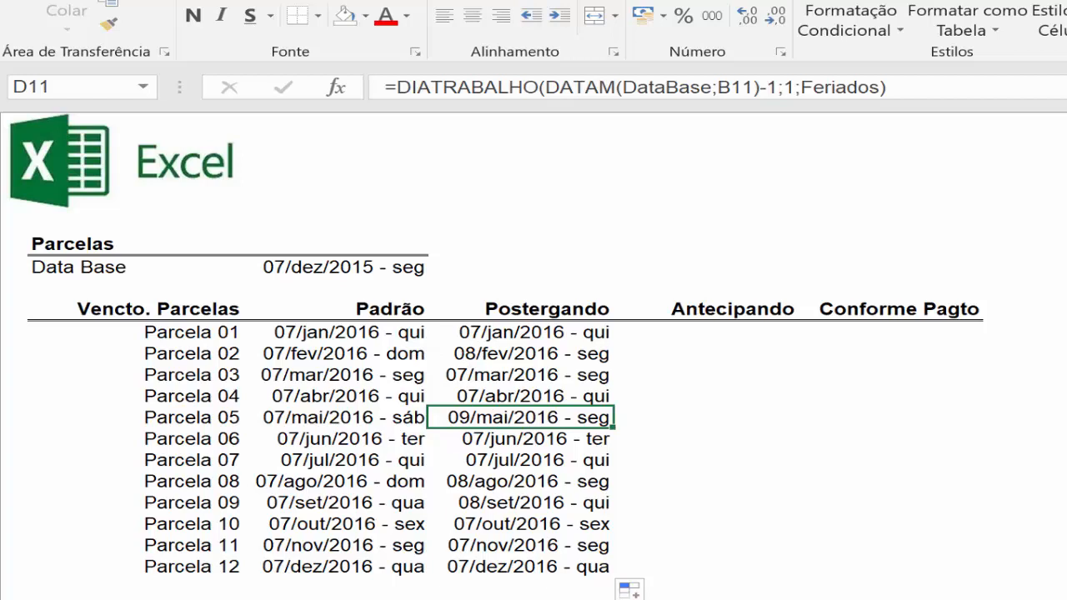
# Add 08/02/2016 as an extra holiday date in B375, below the last entry of the holiday list.
pyautogui.hotkey('ctrl', 'pagedown')
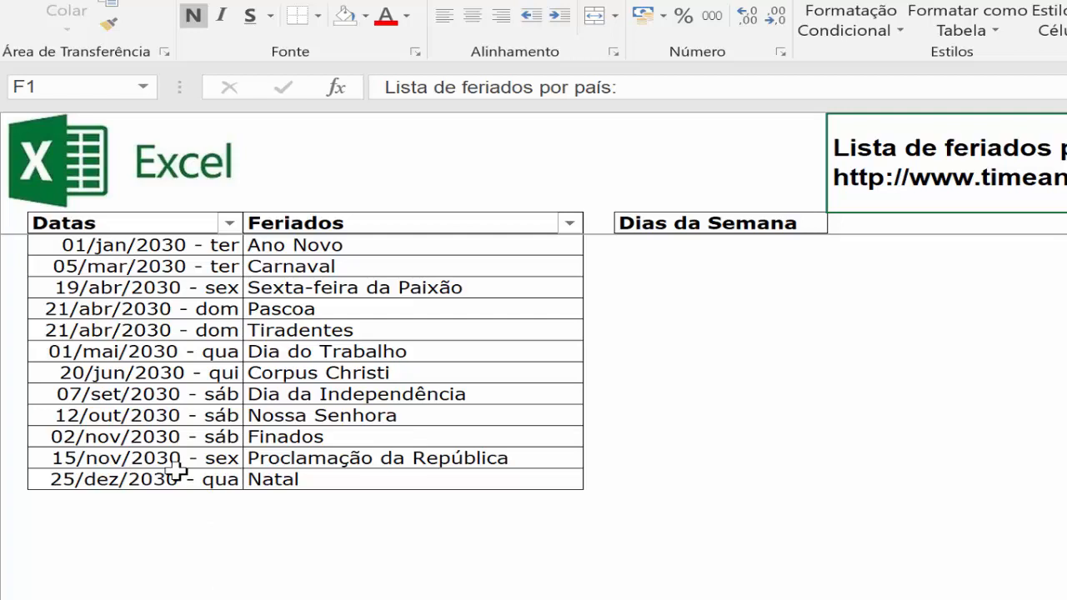
pyautogui.click(108, 498)
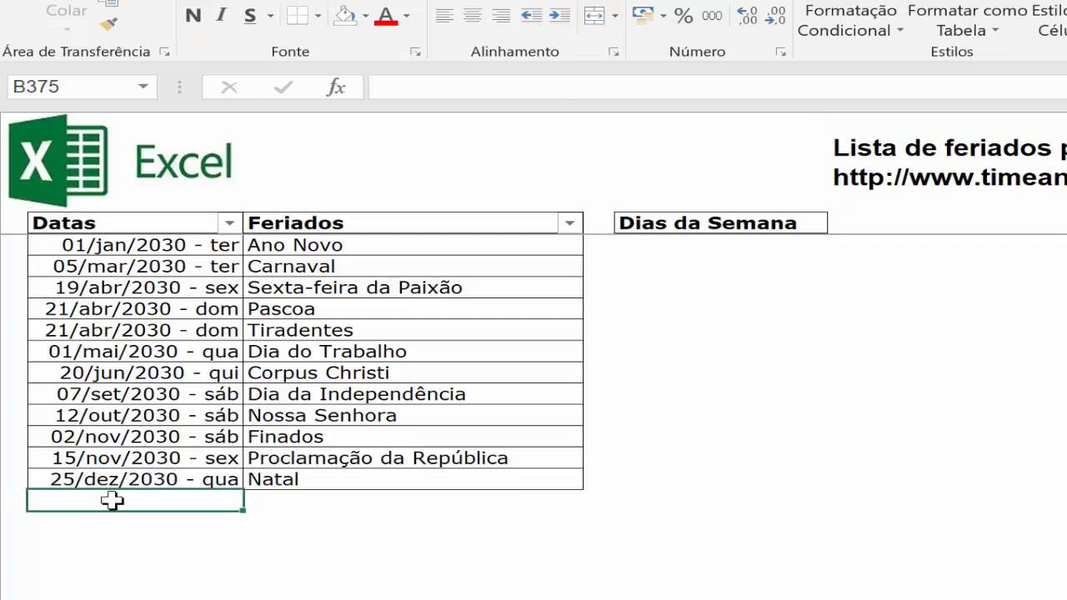
pyautogui.write('8/2/2-')
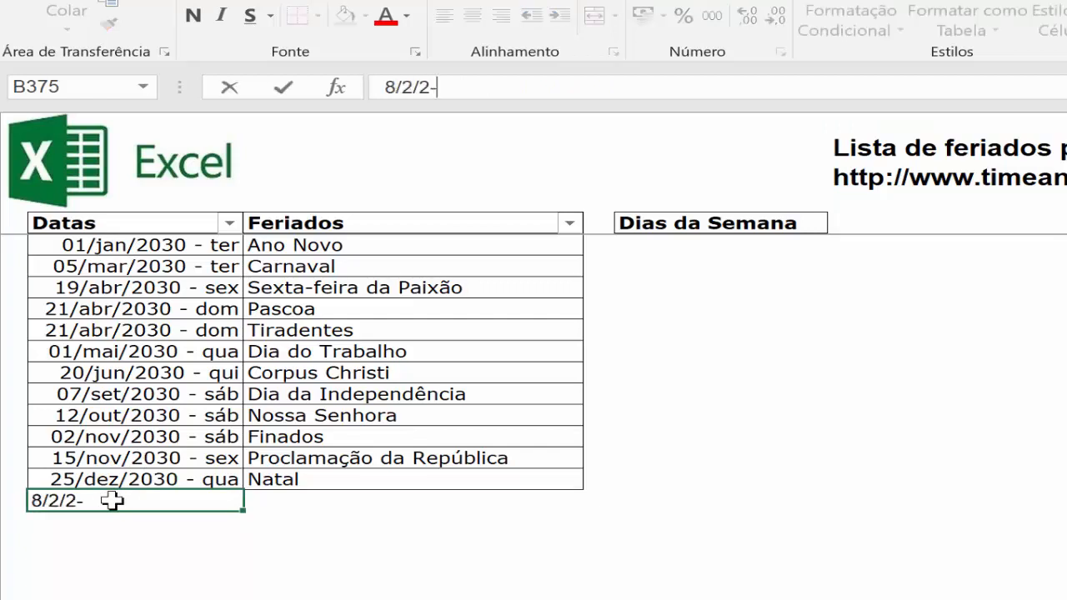
pyautogui.write('16')
pyautogui.press('BackSpace')
pyautogui.press('BackSpace')
pyautogui.press('BackSpace')
pyautogui.write('016')
pyautogui.hotkey('ctrl', 'Return')
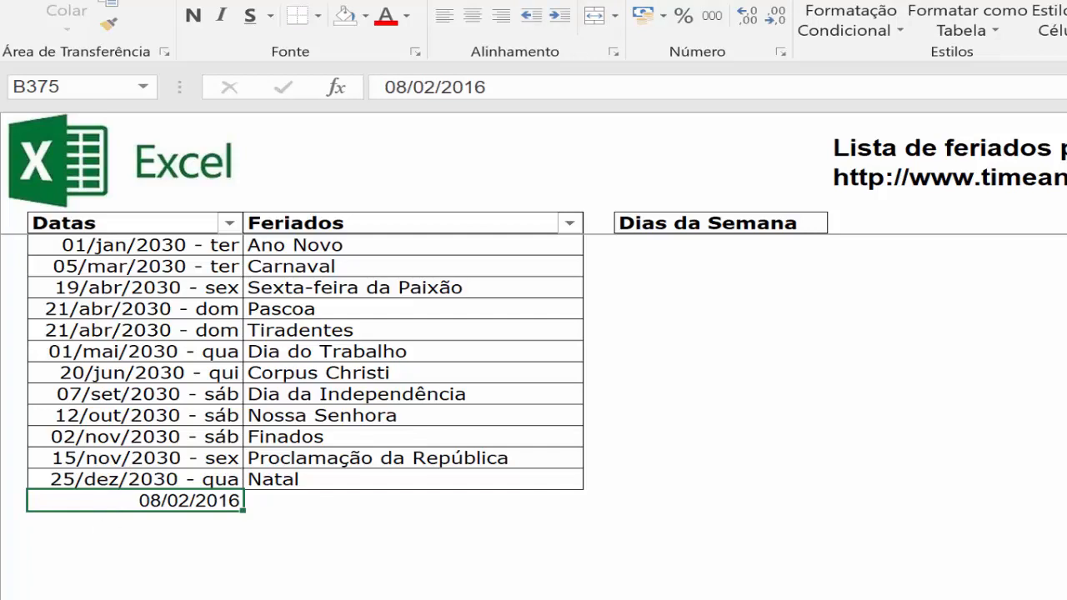
# Check the postponed date of Parcela 02 against the 2016 Carnaval entry in the Feriados list.
pyautogui.hotkey('ctrl', 'pageup')
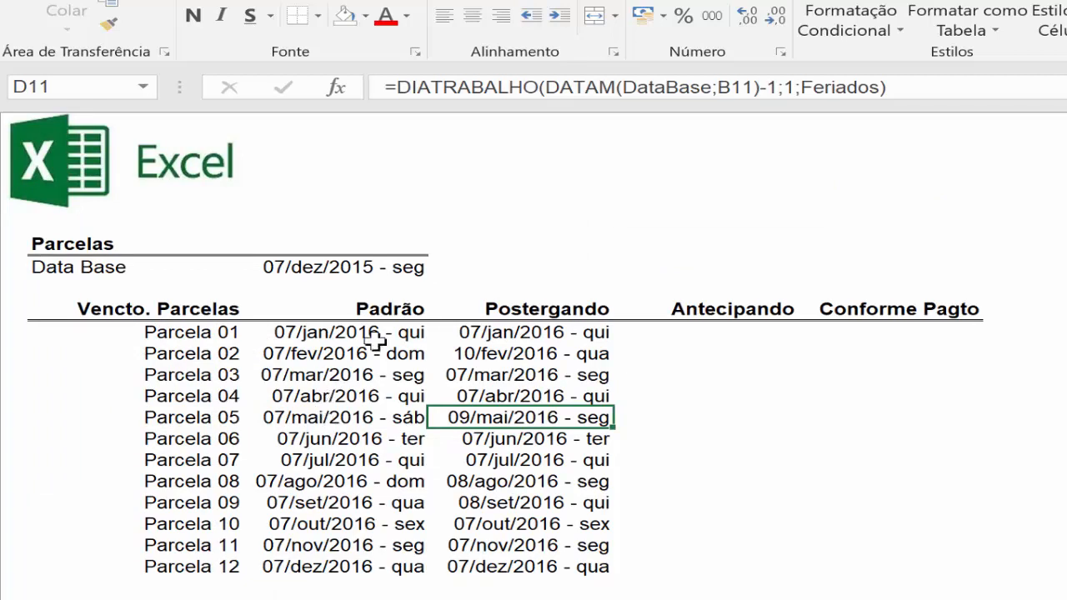
pyautogui.click(477, 354)
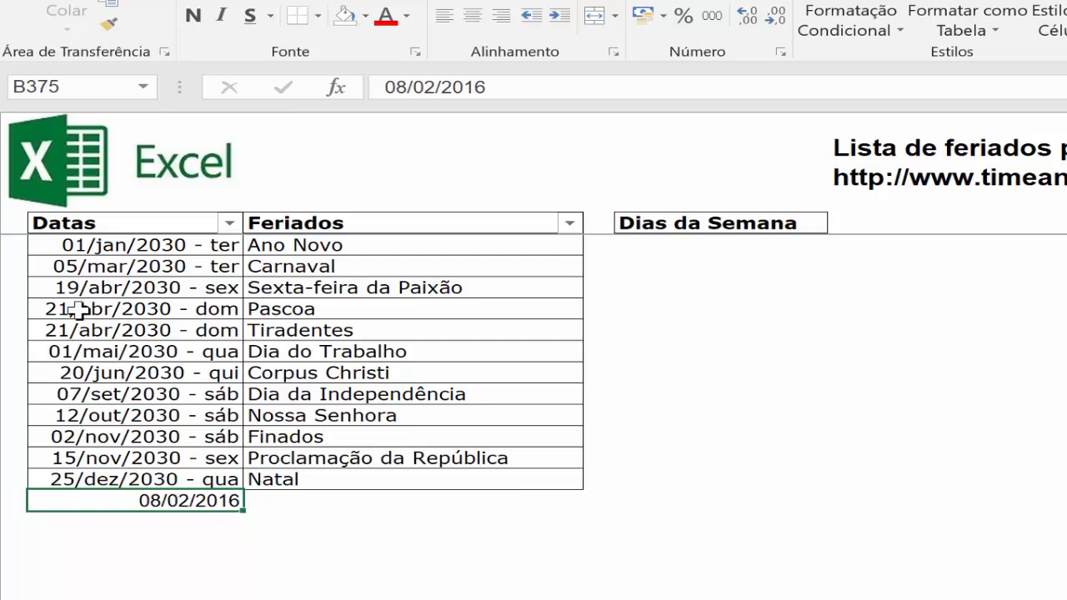
pyautogui.scroll(20, 179, 308)
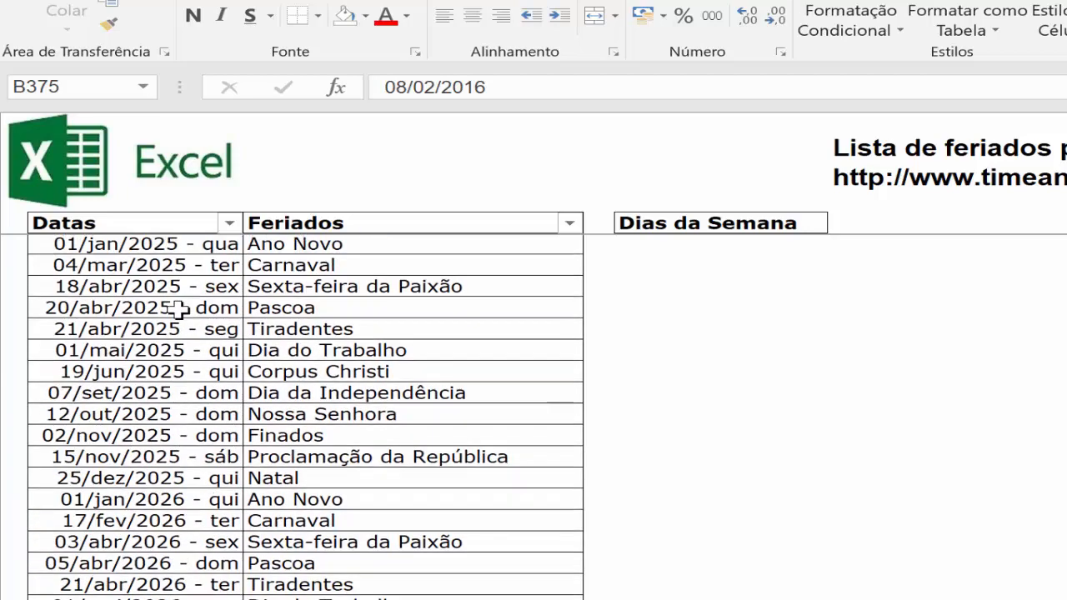
pyautogui.scroll(20, 179, 308)
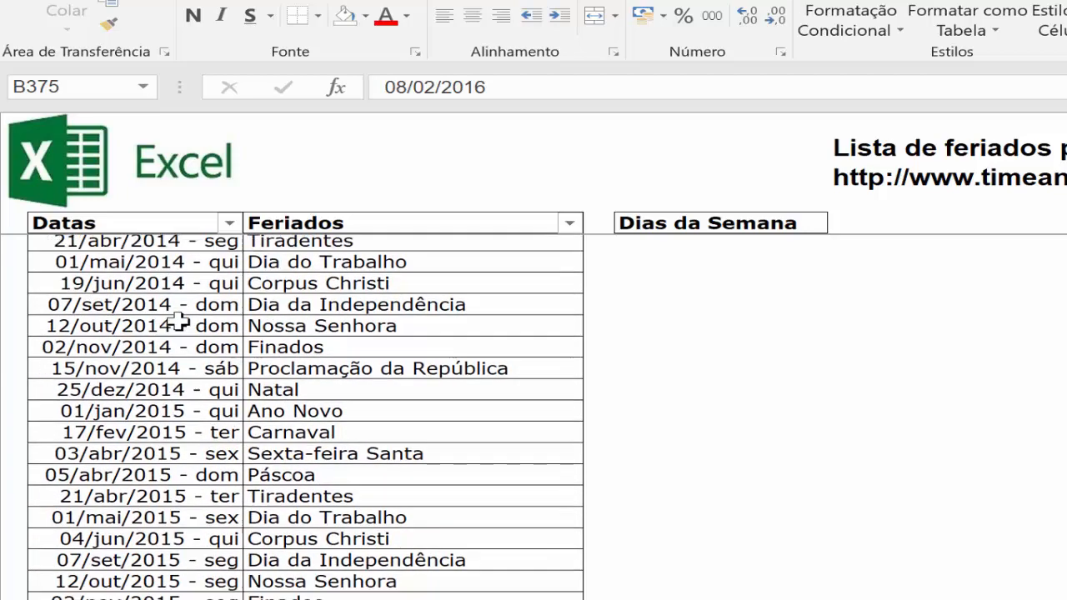
pyautogui.scroll(-5, 178, 322)
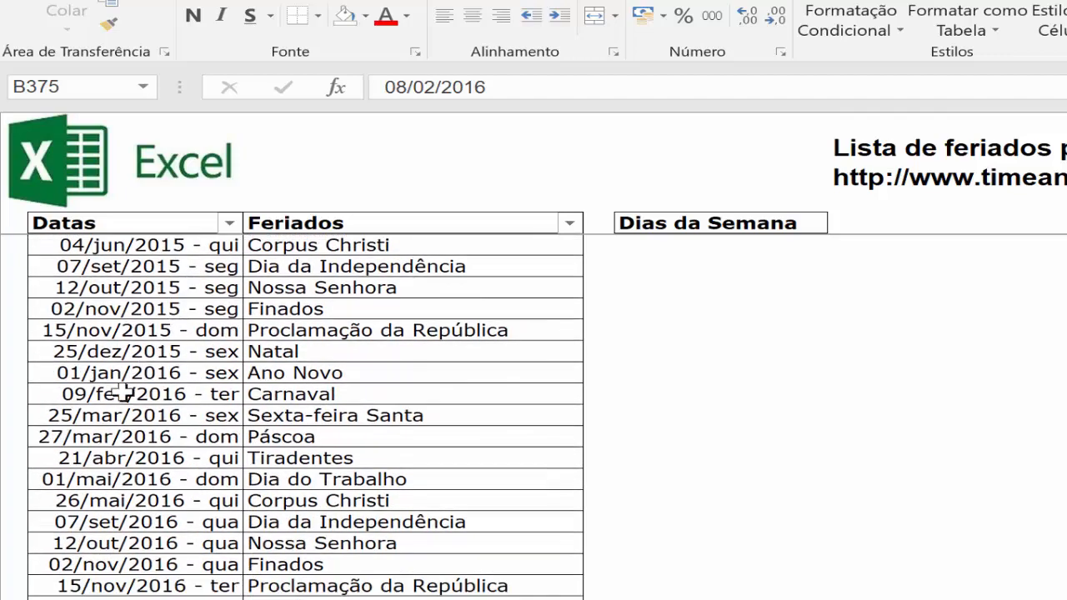
pyautogui.click(88, 394)
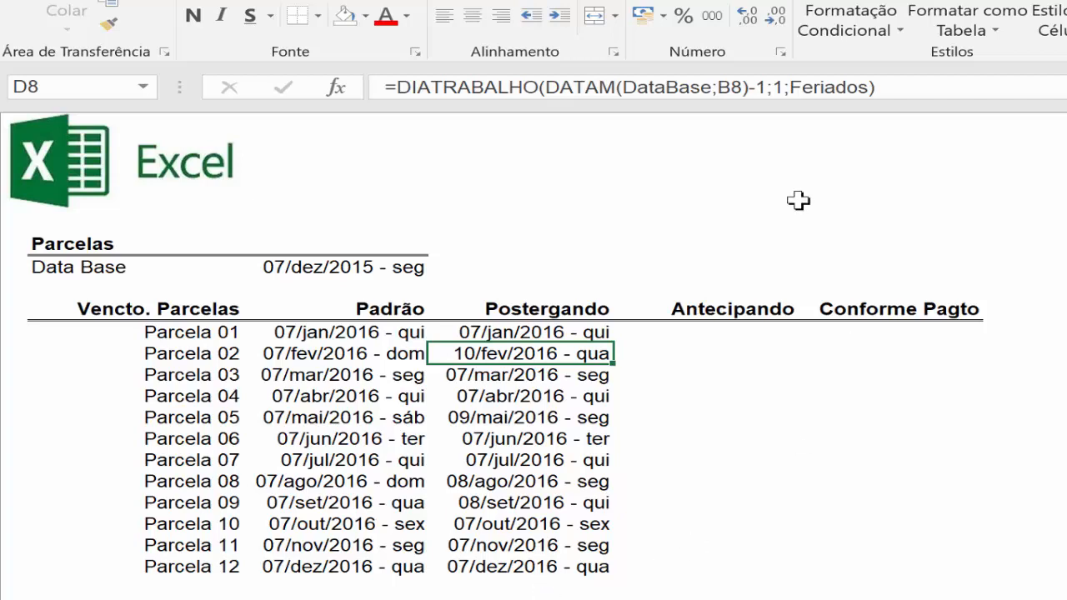
# Copy the D8 formula without its equals sign into D20 as plain text and format it bold at 14 pt.
pyautogui.moveTo(399, 86); pyautogui.dragTo(922, 83)
pyautogui.hotkey('ctrl', 'c')
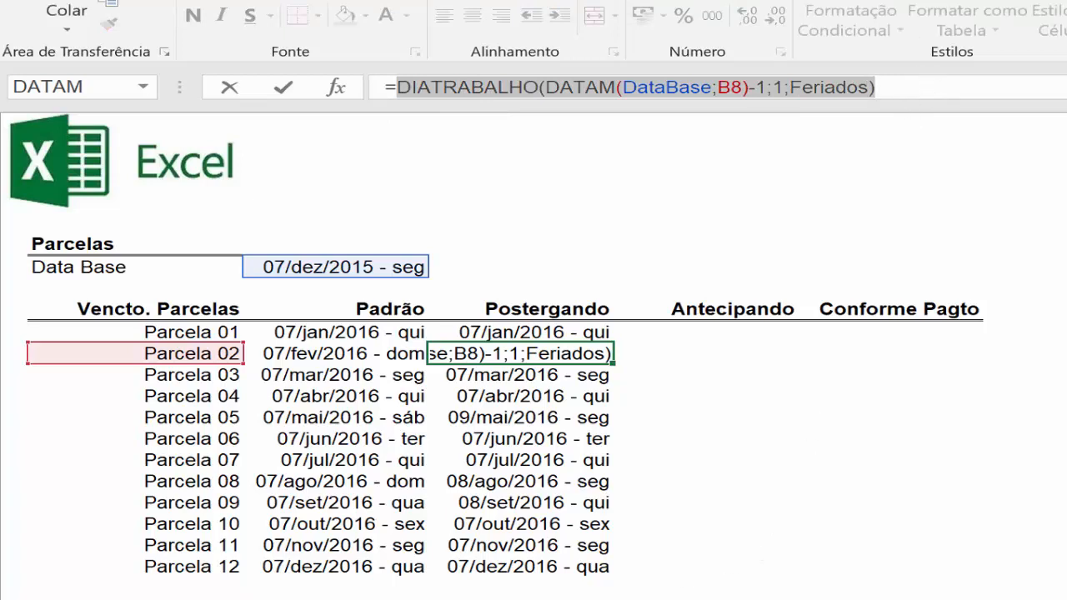
pyautogui.click(521, 599)
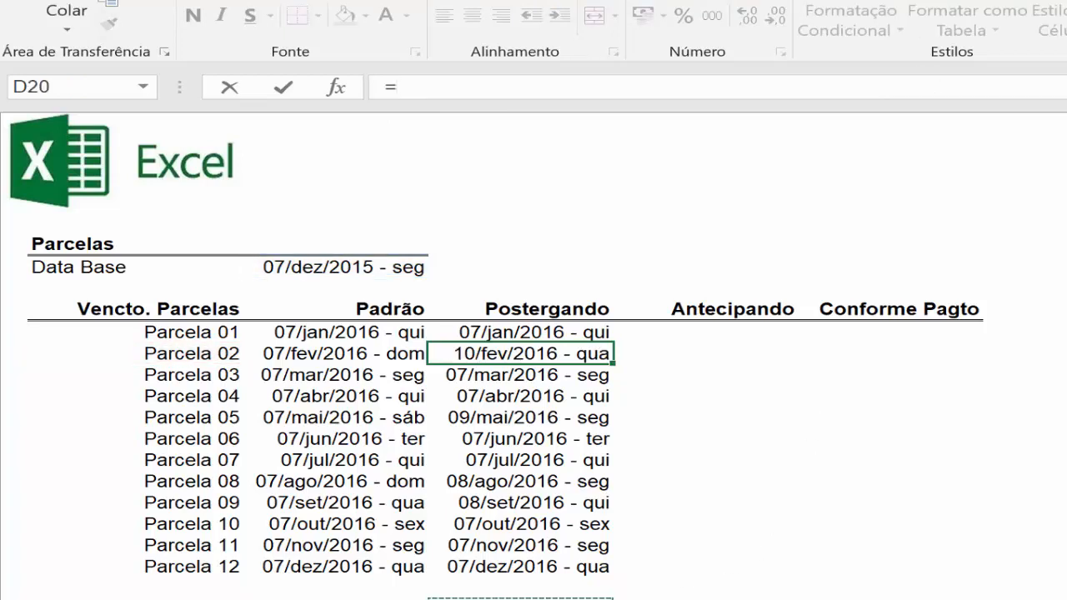
pyautogui.press('Escape')
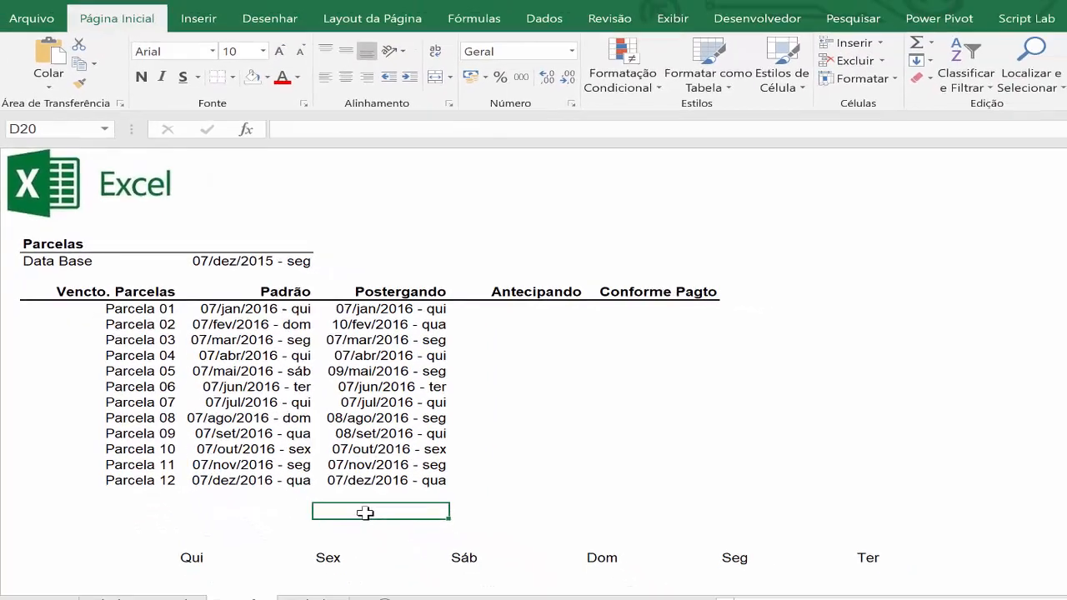
pyautogui.rightClick(448, 575)
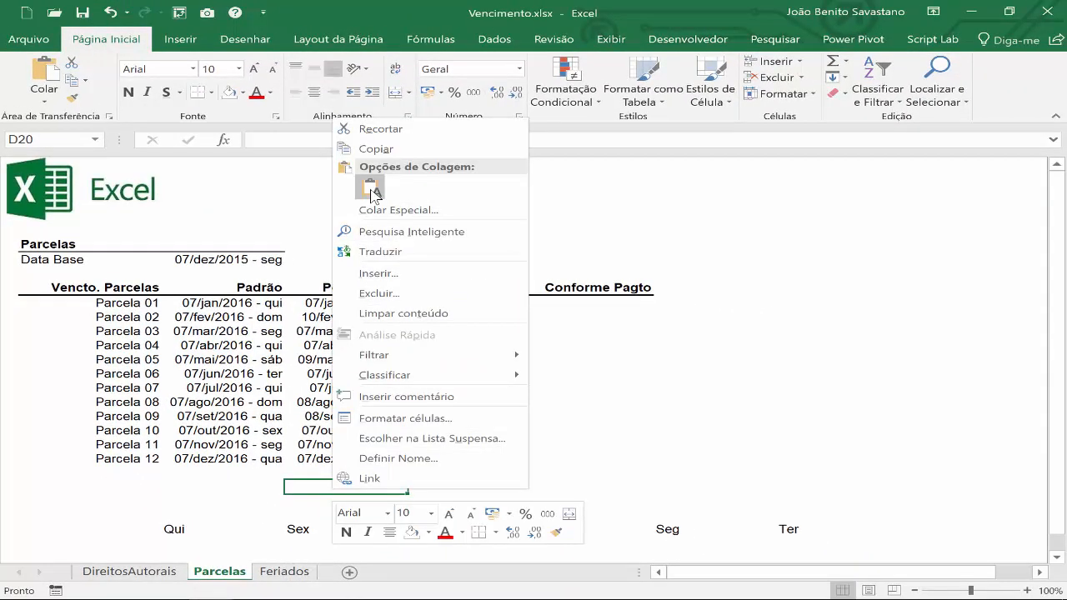
pyautogui.click(372, 191)
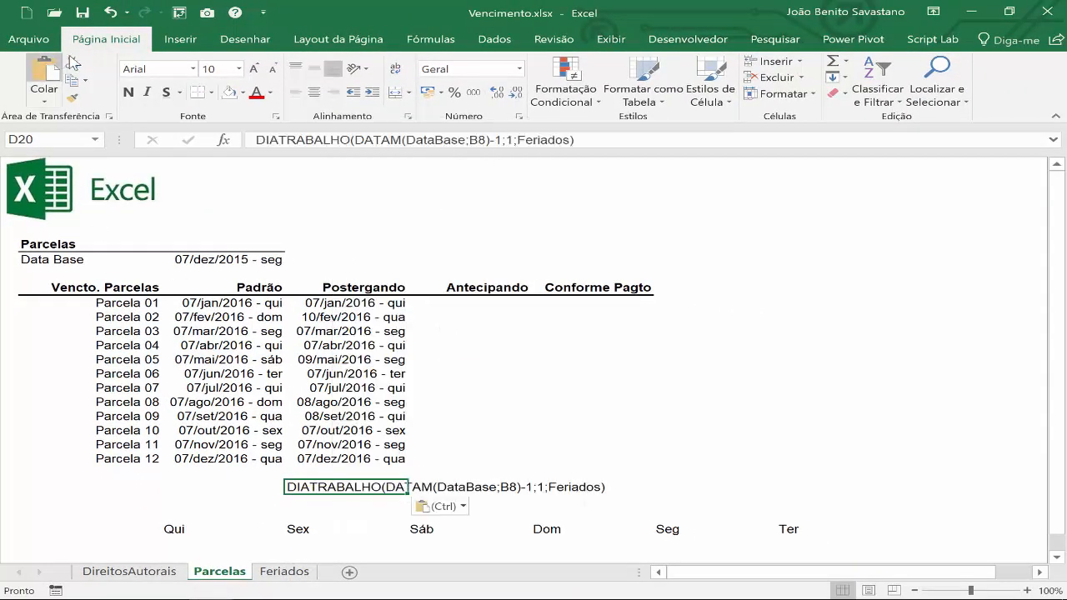
pyautogui.click(254, 70)
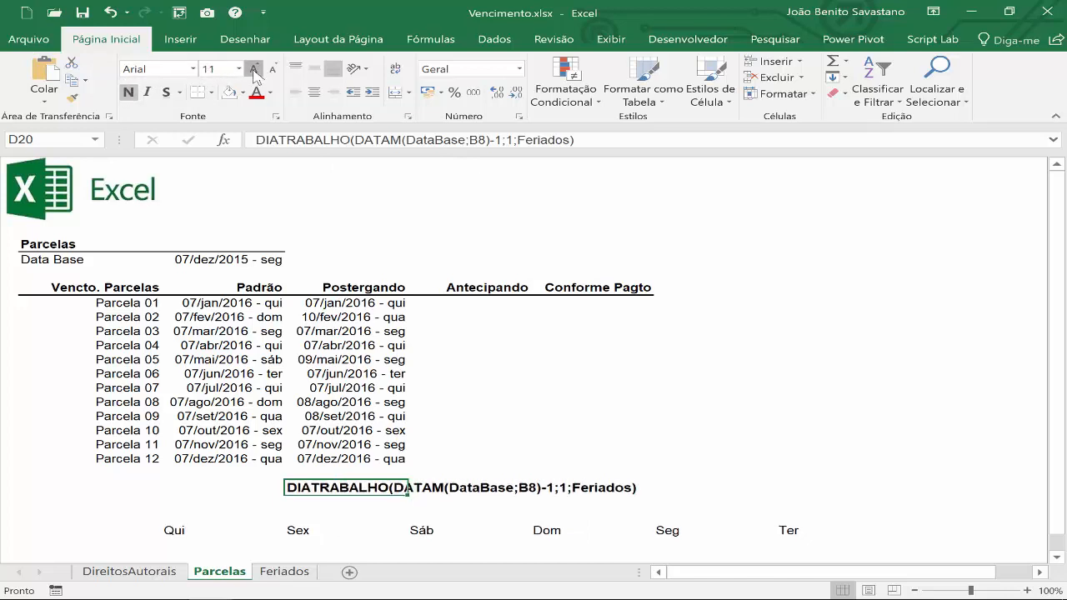
pyautogui.click(254, 70)
pyautogui.click(254, 70)
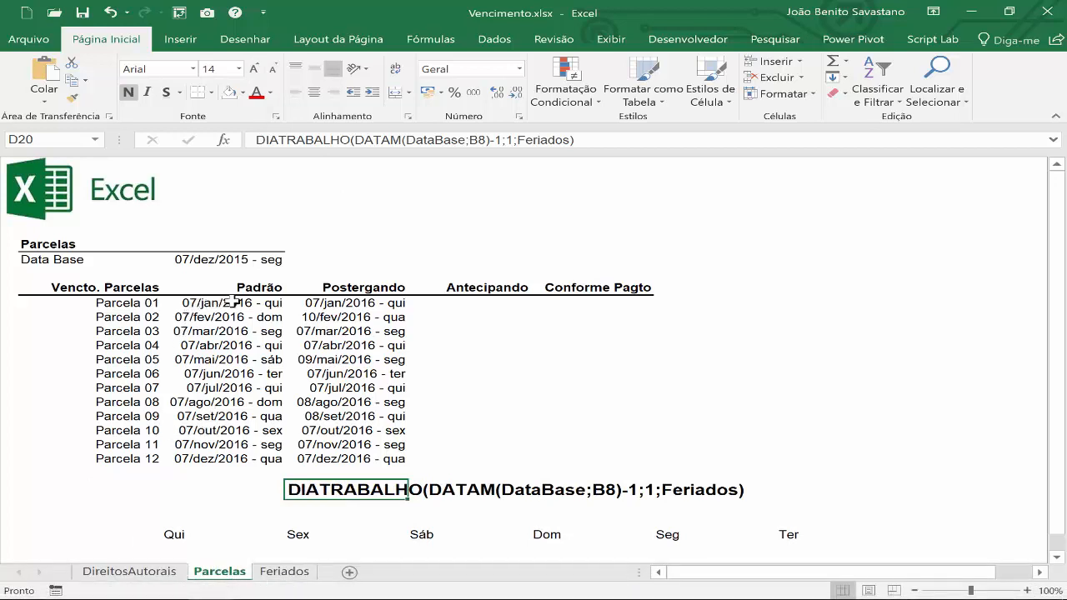
# Fill F22 above Dom with yellow as a day marker and extend the weekday row to Qua in I23.
pyautogui.click(337, 303)
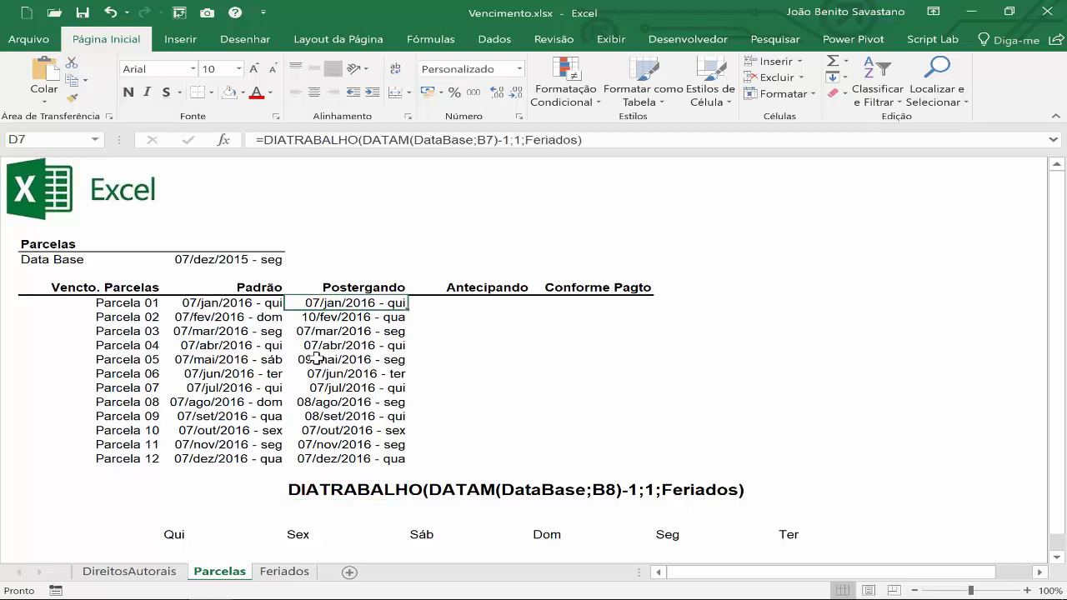
pyautogui.click(180, 524)
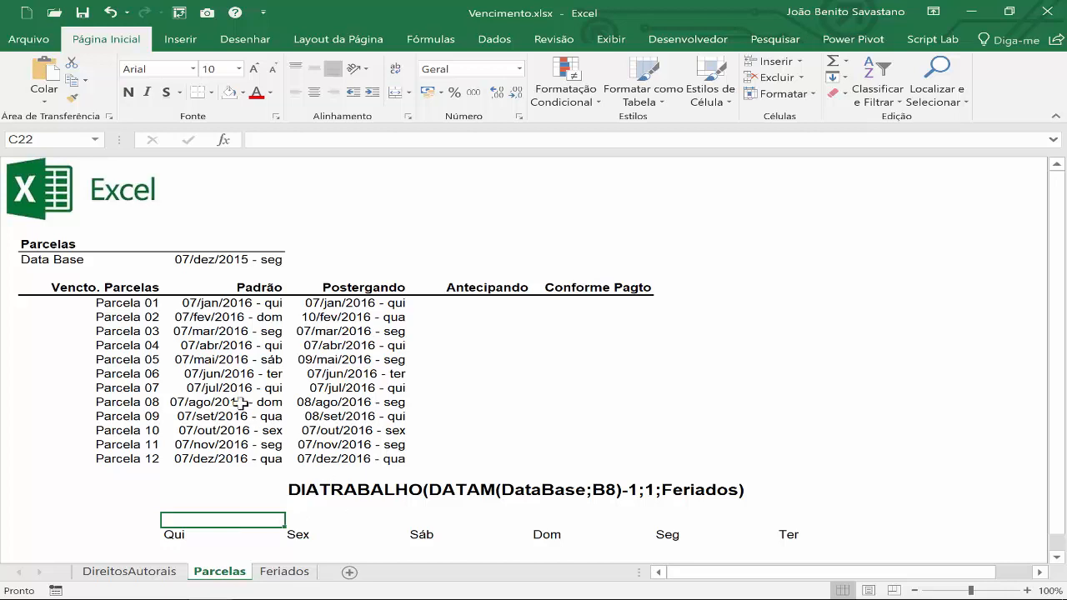
pyautogui.click(202, 321)
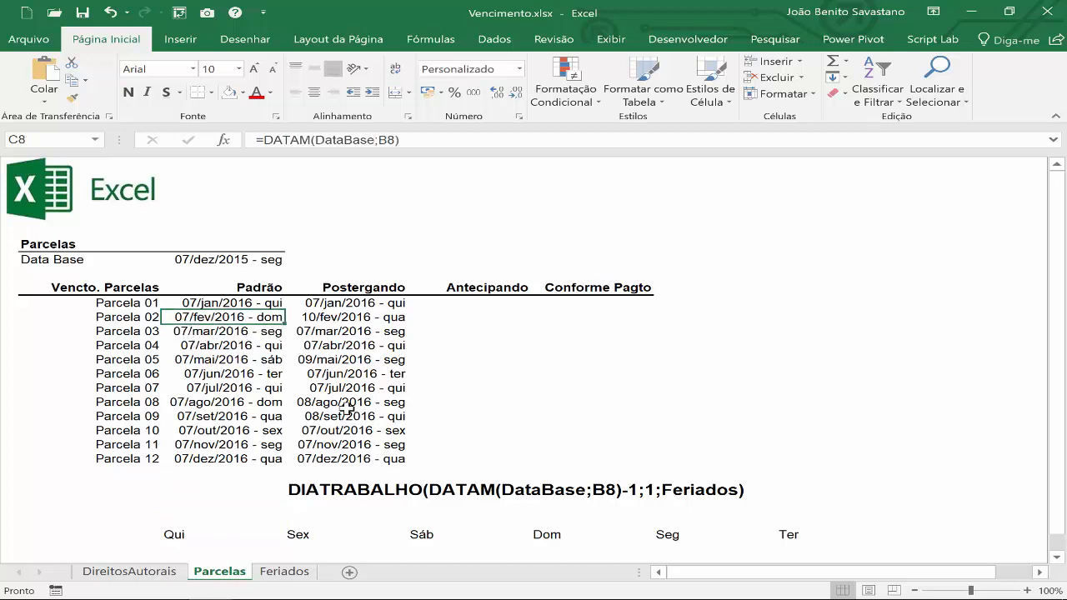
pyautogui.click(546, 523)
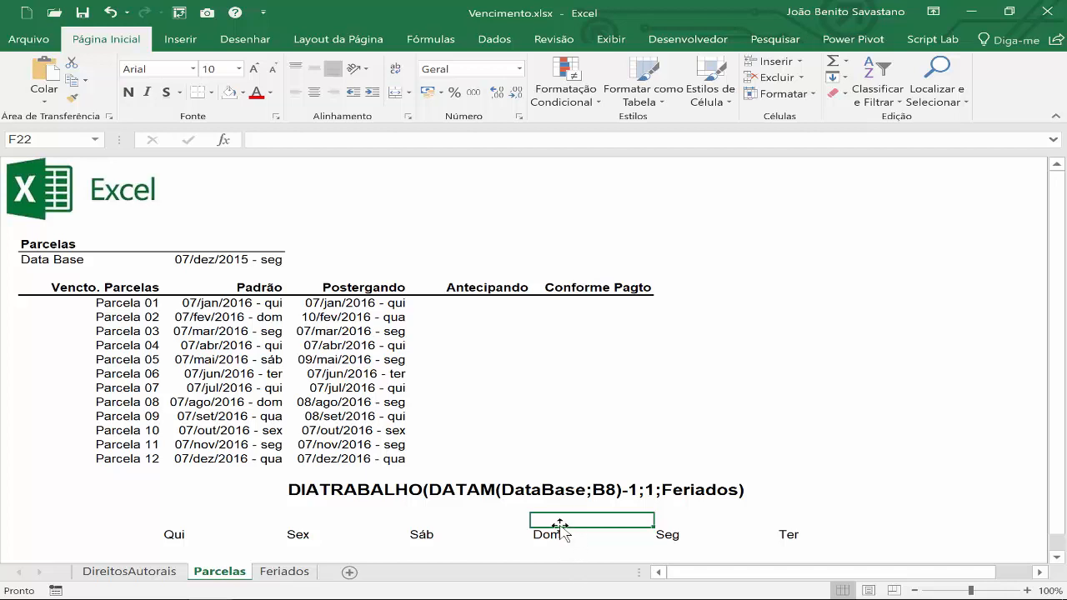
pyautogui.click(242, 93)
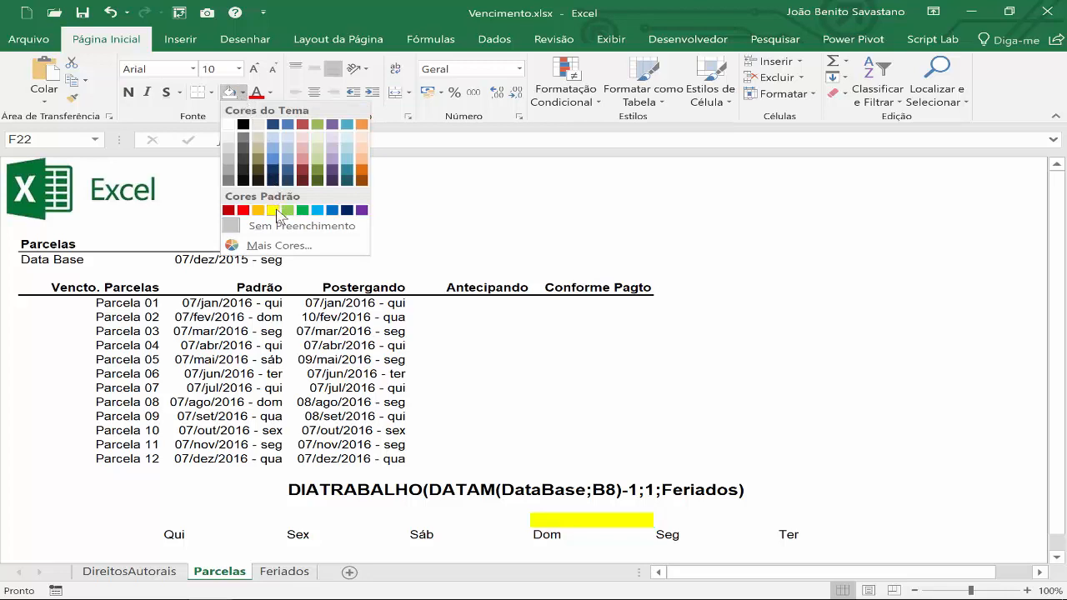
pyautogui.click(274, 210)
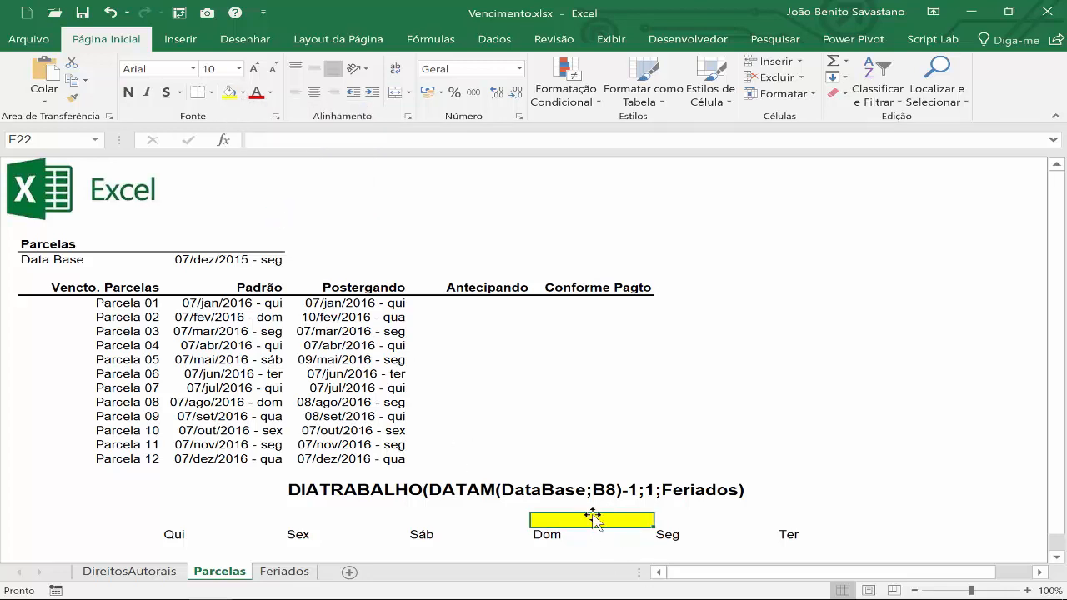
pyautogui.click(784, 535)
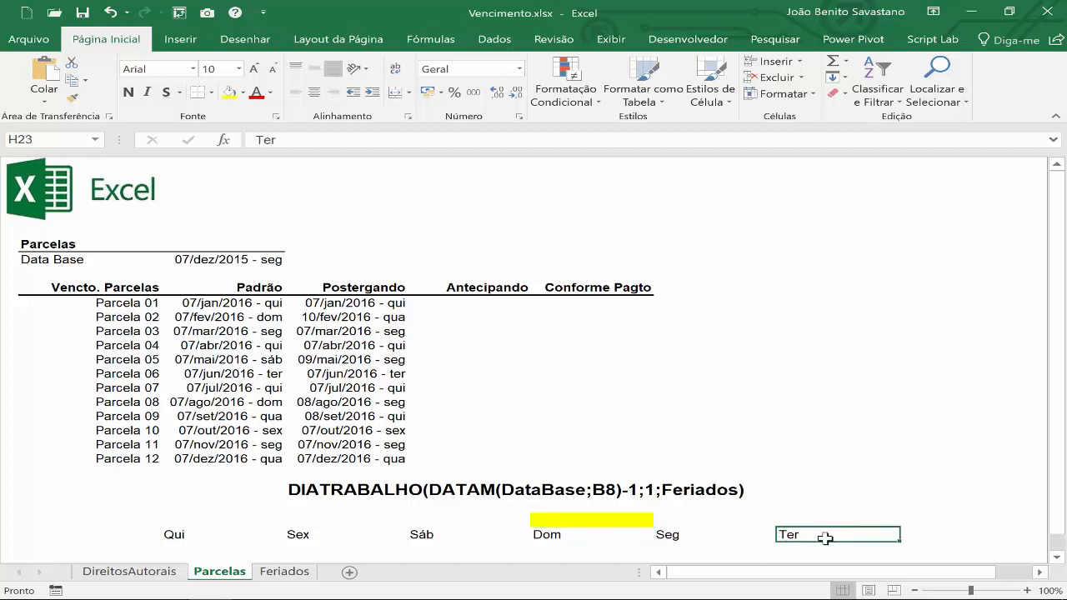
pyautogui.moveTo(886, 541); pyautogui.dragTo(965, 535)
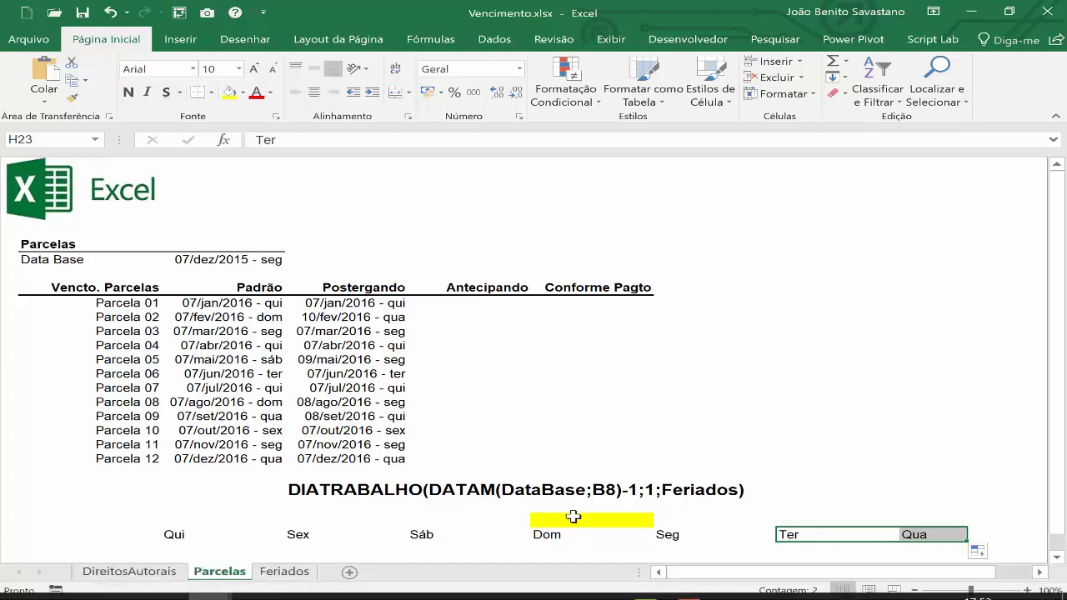
# Move the yellow marker cell from above Dom back to Sáb in E22, and on to Qua in I22.
pyautogui.click(573, 519)
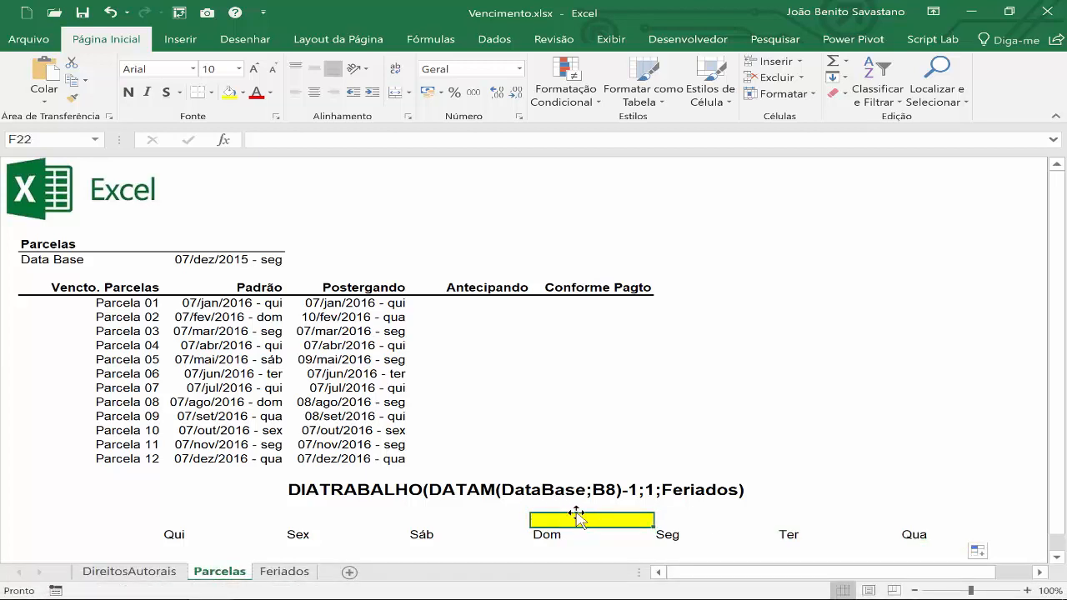
pyautogui.moveTo(580, 516); pyautogui.dragTo(485, 523)
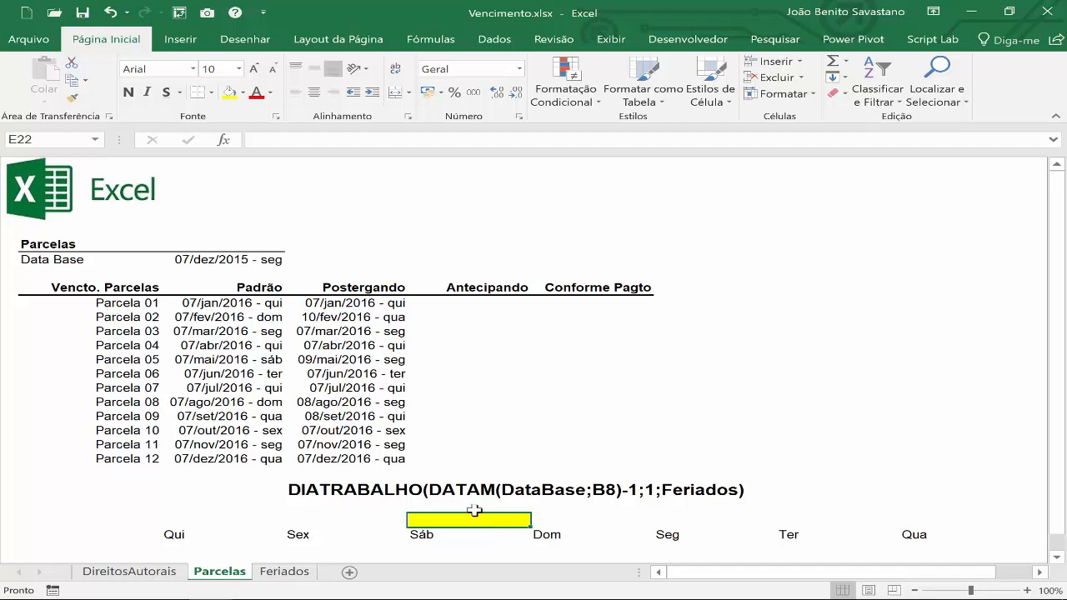
pyautogui.moveTo(475, 512); pyautogui.dragTo(682, 534)
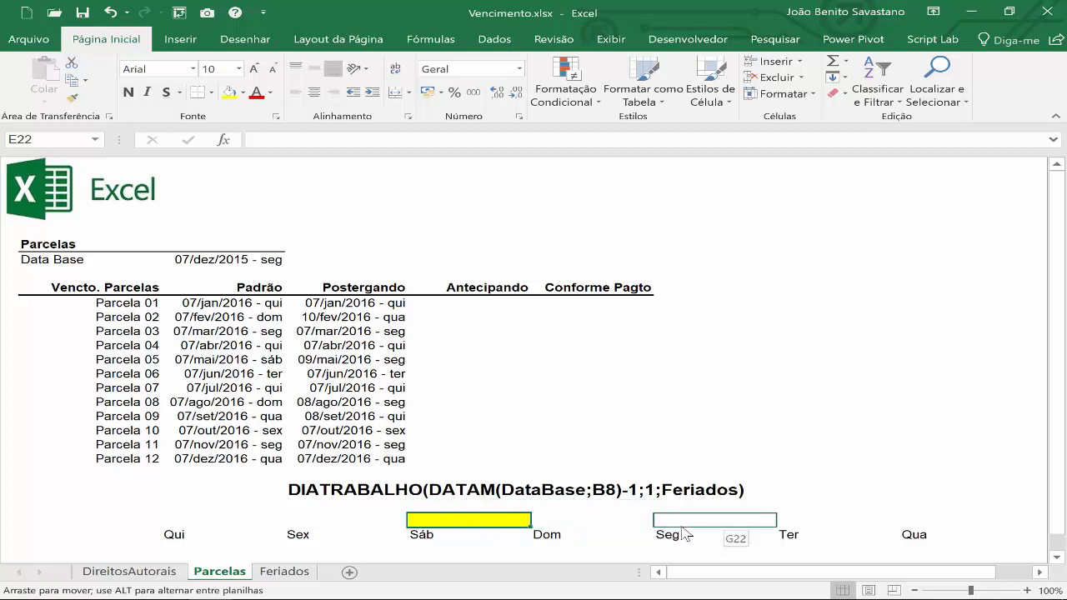
pyautogui.moveTo(682, 534); pyautogui.dragTo(967, 535)
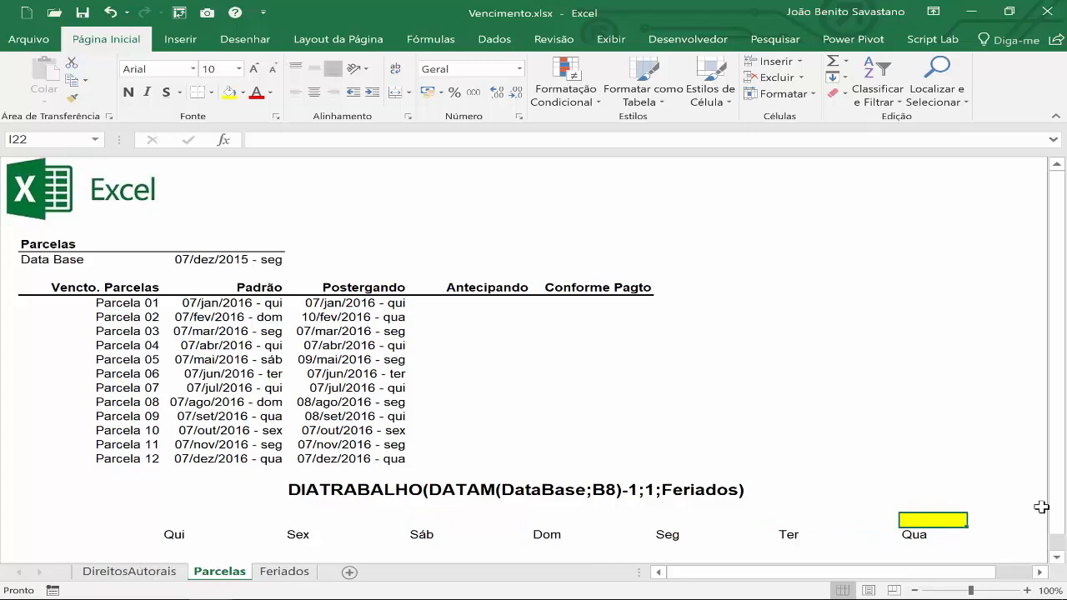
# Begin a DIATRABALHO formula in E7 under Antecipando, using DATAM(DataBase;B7) as its start date.
pyautogui.click(584, 361)
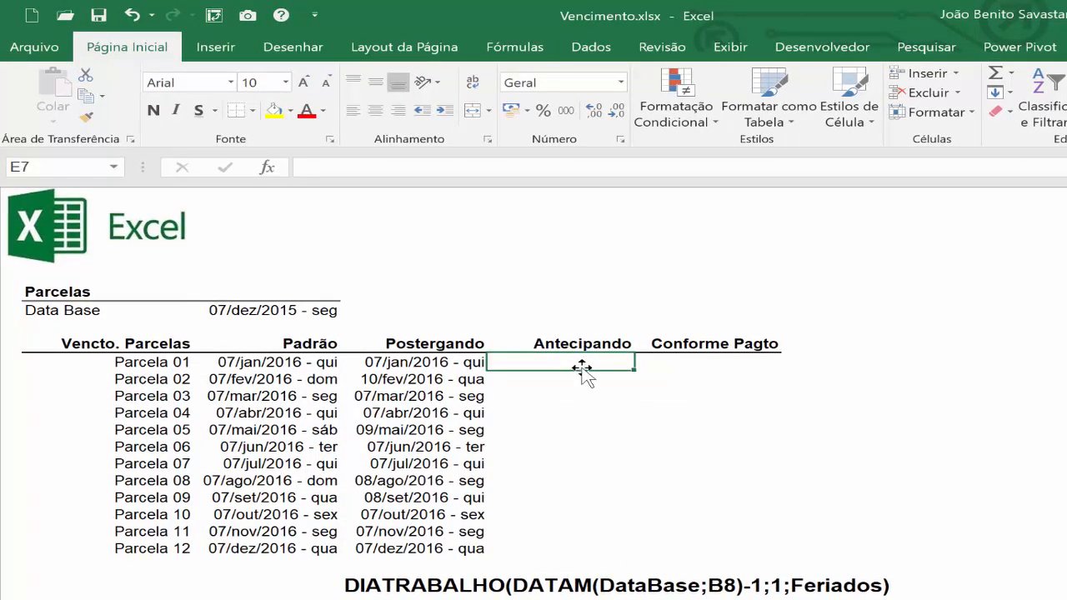
pyautogui.write('=diatra')
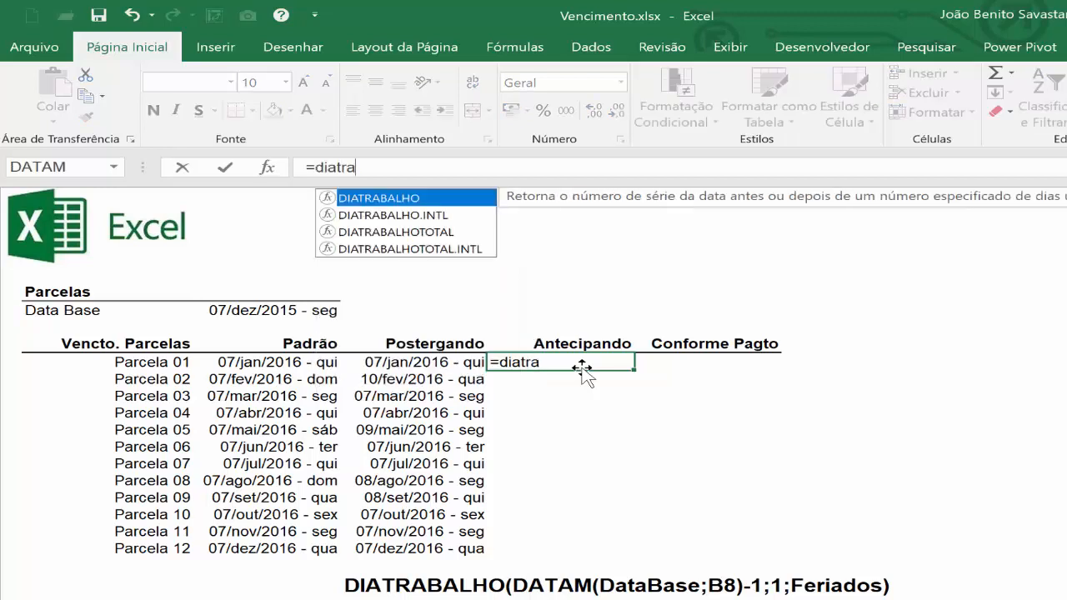
pyautogui.press('Tab')
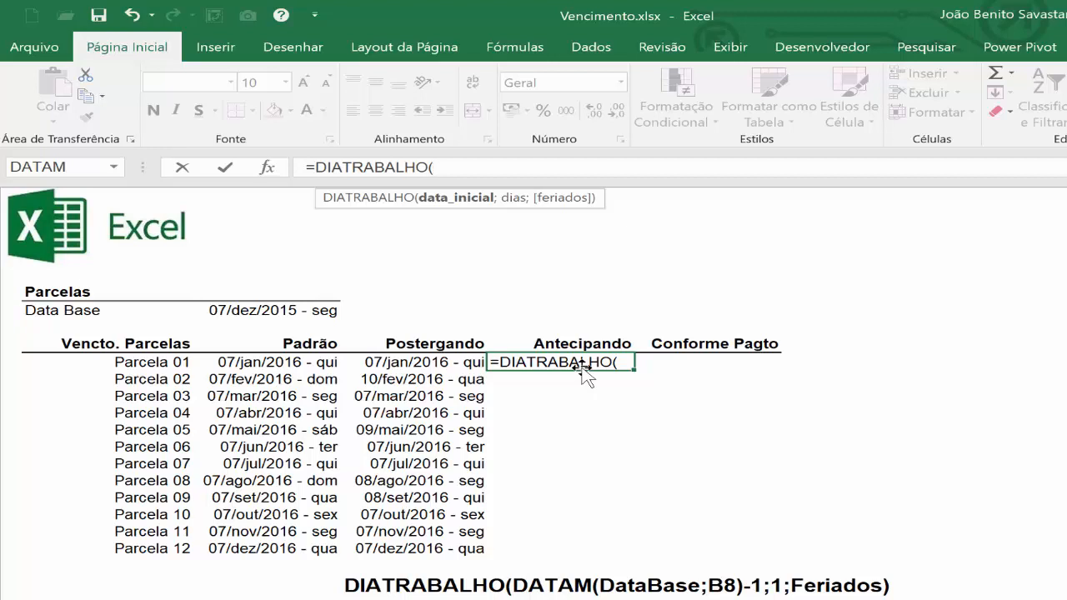
pyautogui.write('datam')
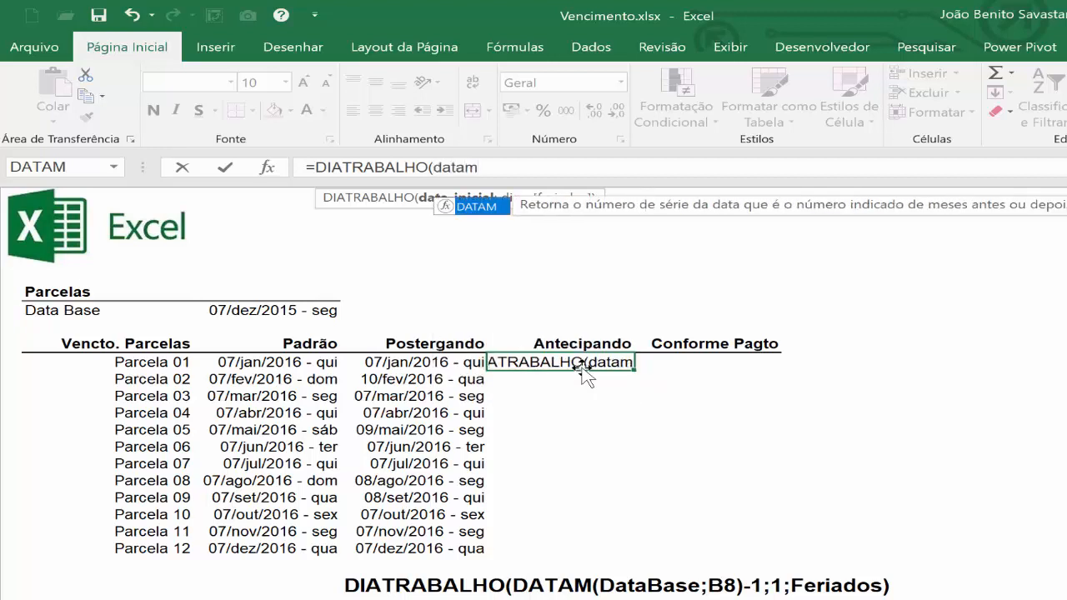
pyautogui.write('(')
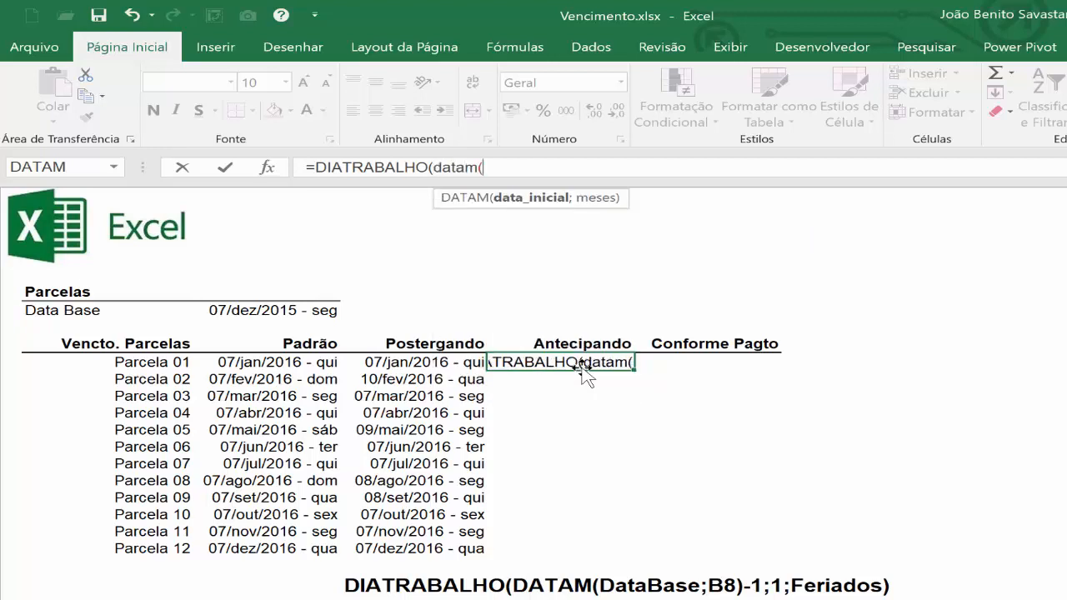
pyautogui.click(251, 311)
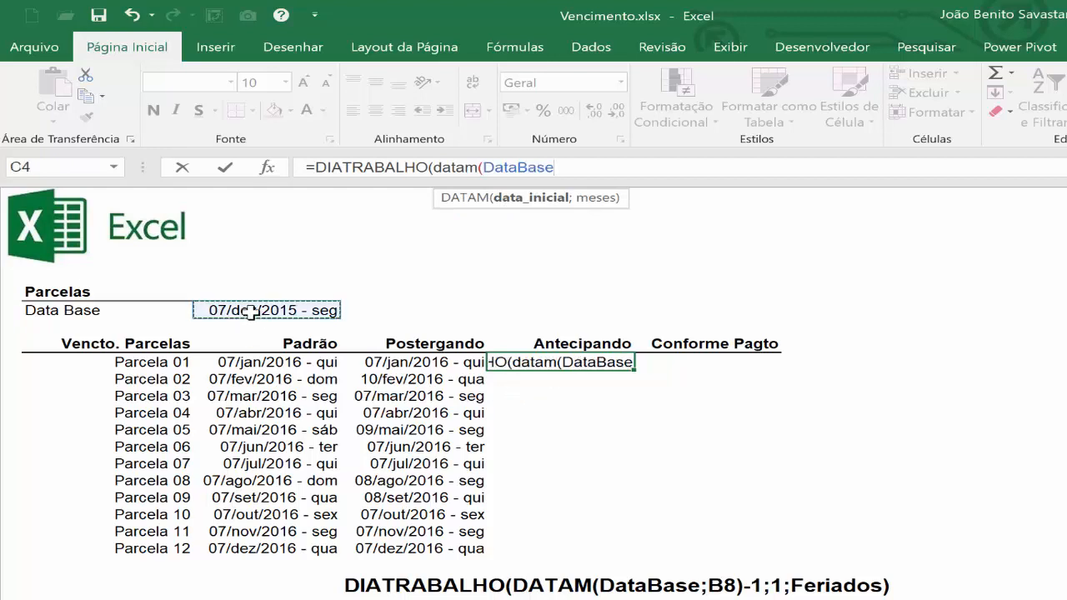
pyautogui.write(';')
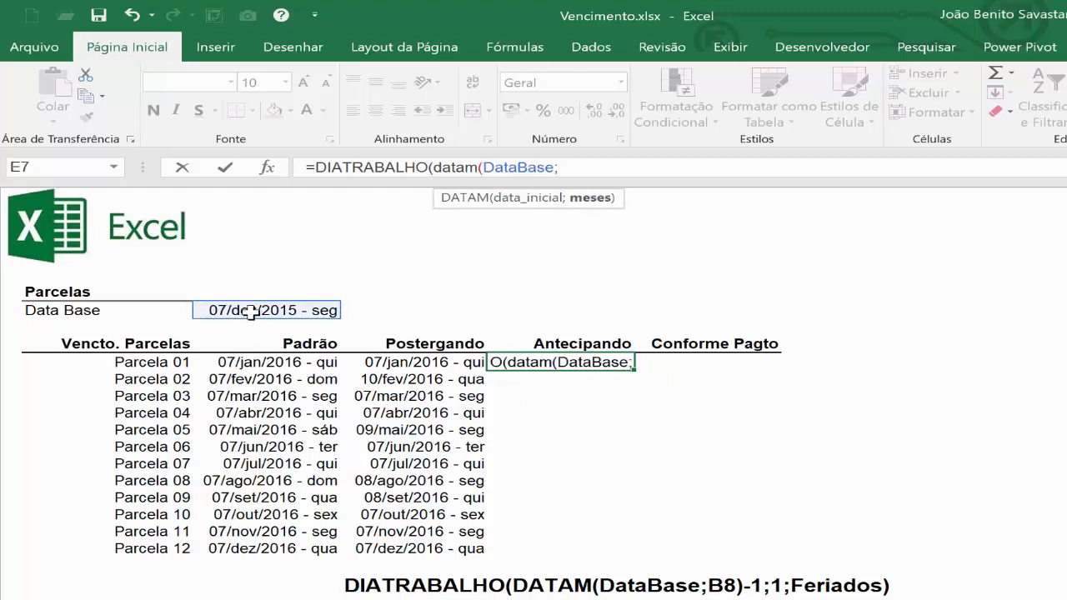
pyautogui.click(125, 364)
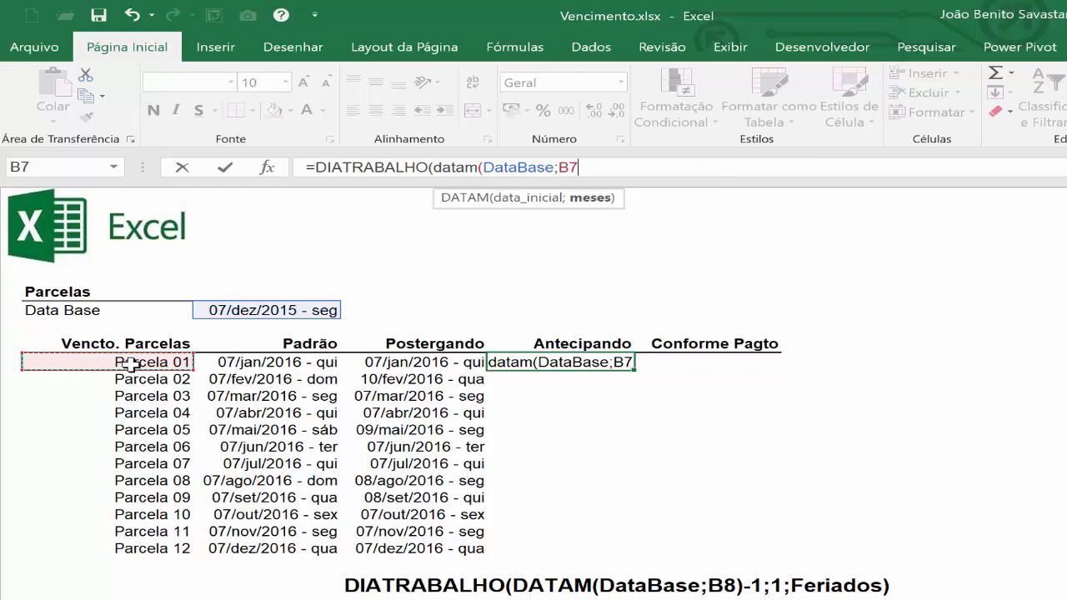
pyautogui.write(')')
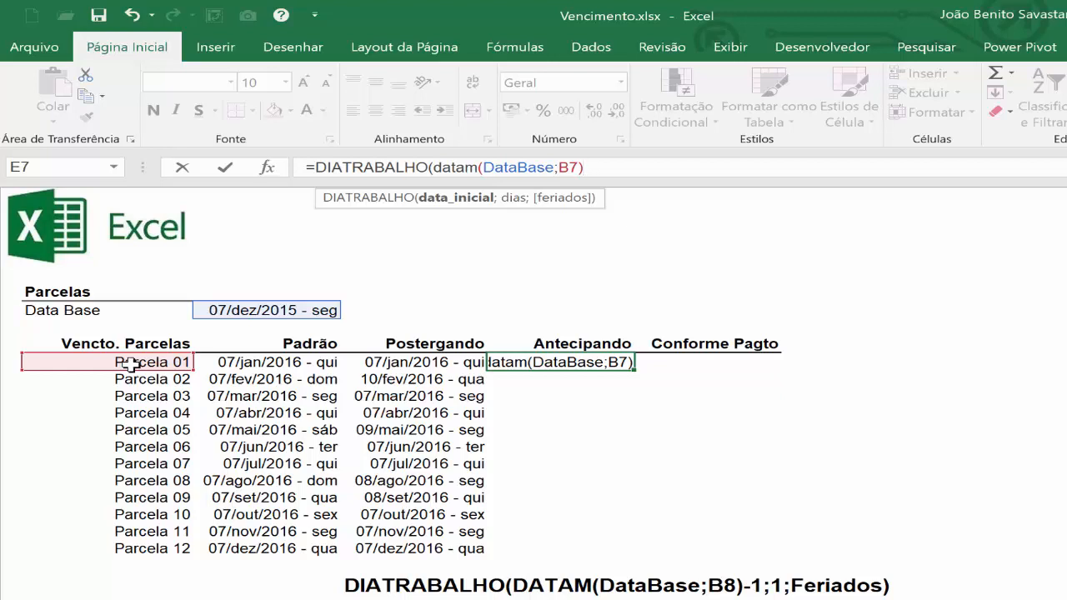
# Complete the E7 formula by adding 1 to the start date, with -1 as days and the named range Feriados as holidays.
pyautogui.write('+')
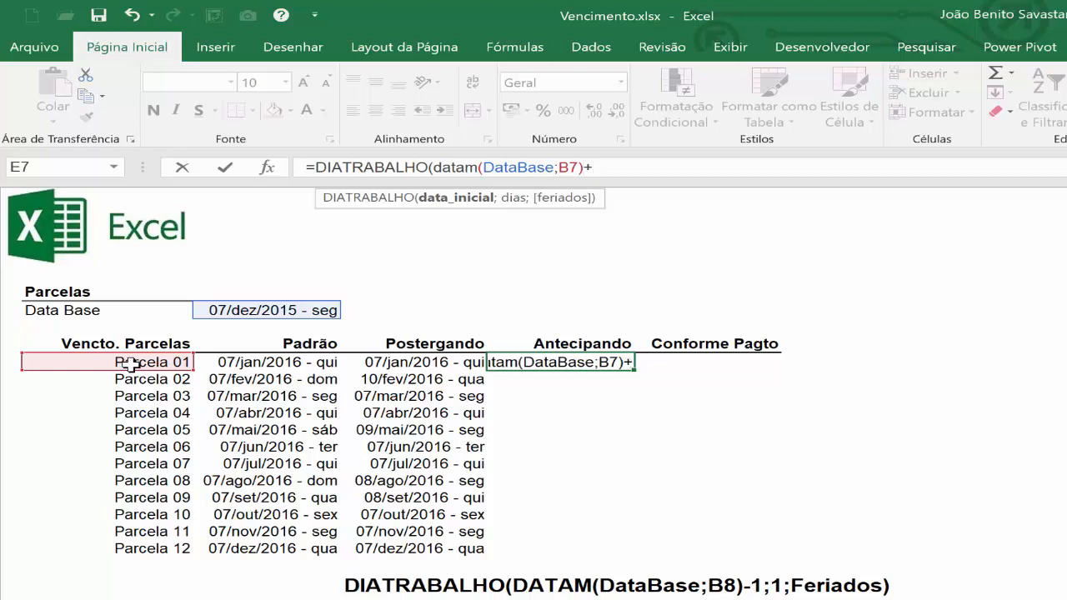
pyautogui.write('1')
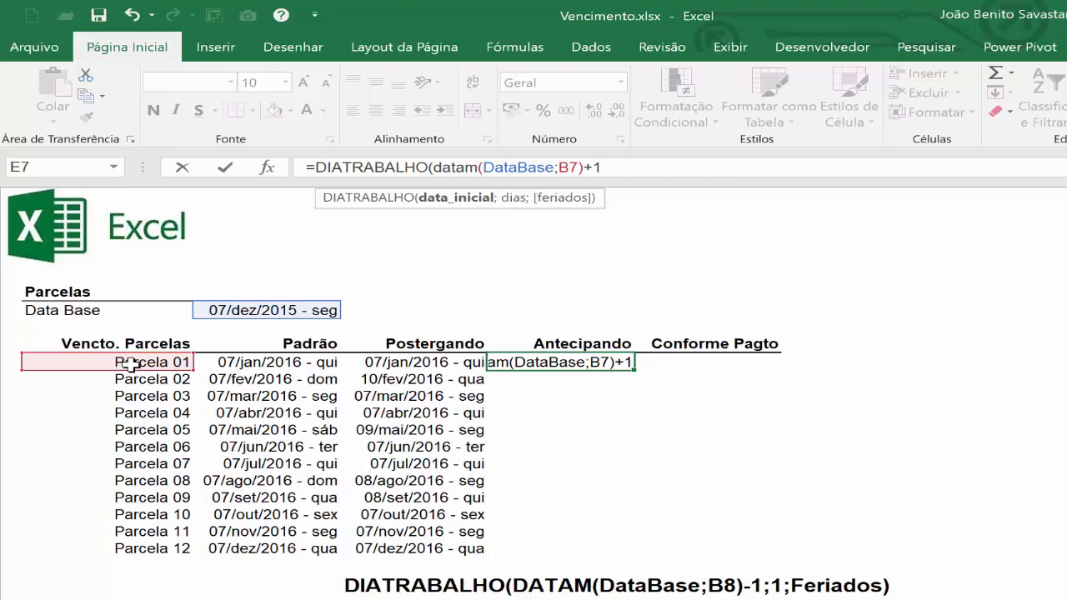
pyautogui.write(';')
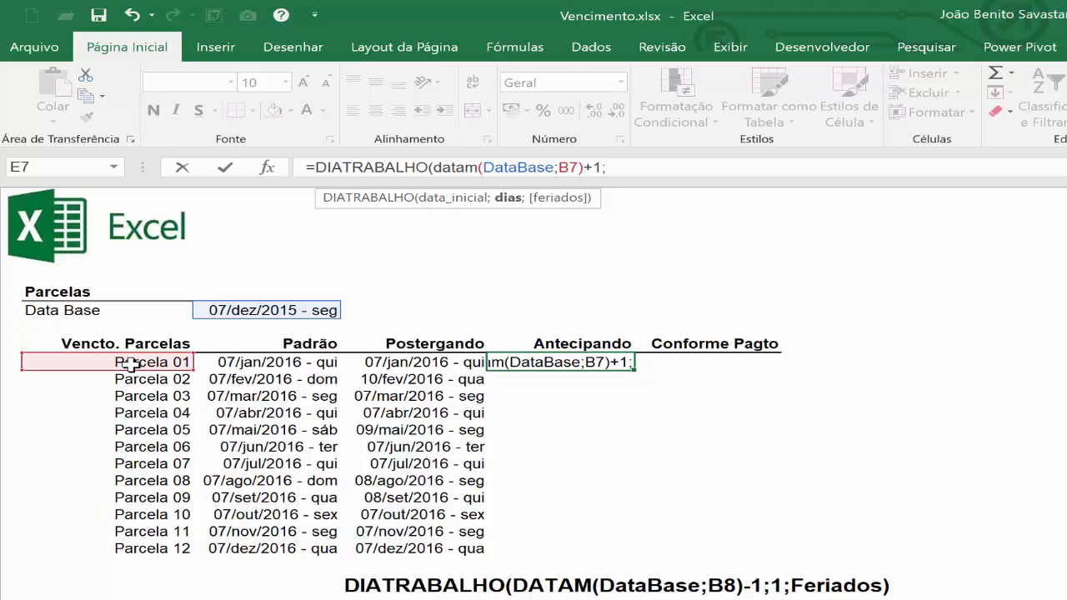
pyautogui.write('-1')
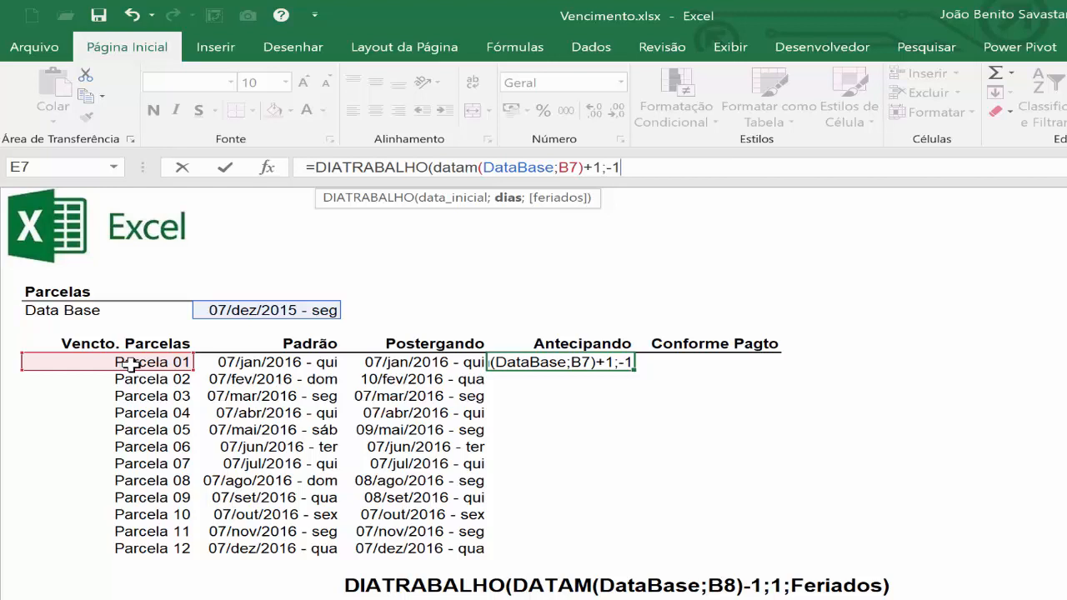
pyautogui.write(';')
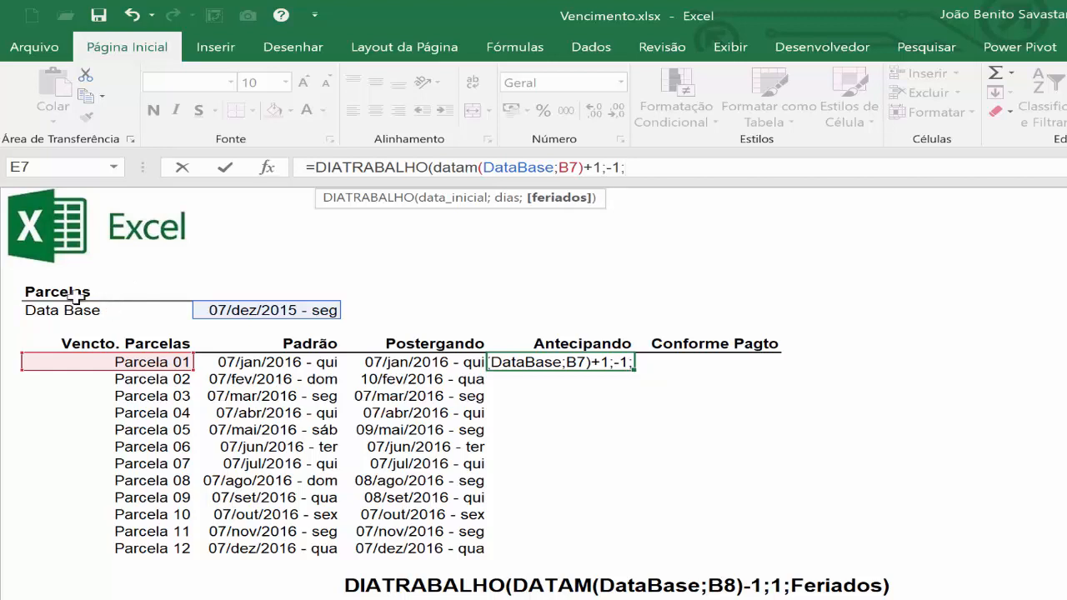
pyautogui.press('F3')
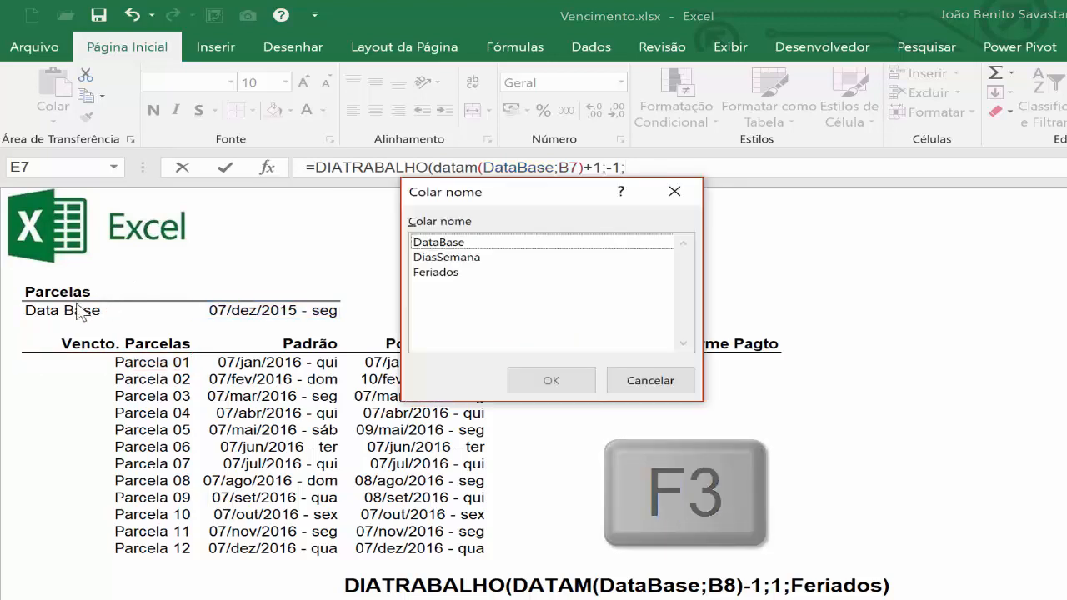
pyautogui.doubleClick(441, 274)
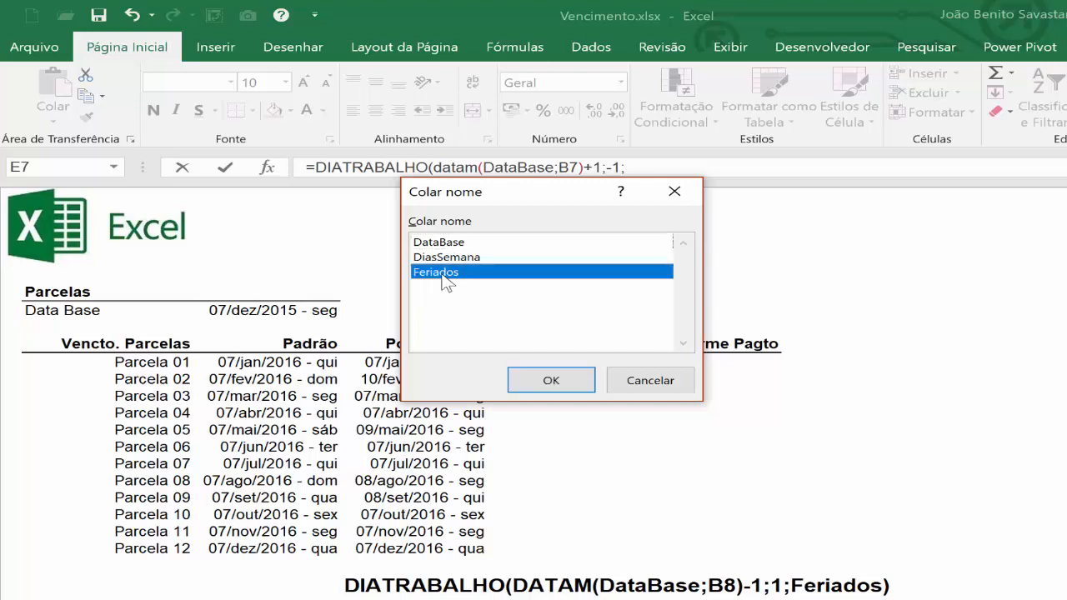
pyautogui.write(')')
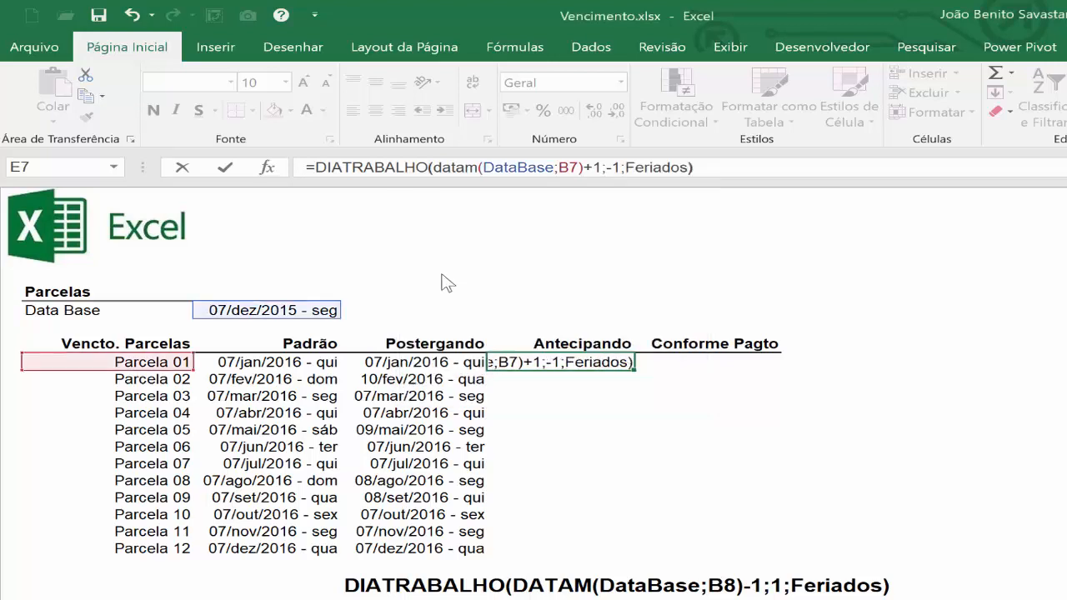
pyautogui.hotkey('ctrl', 'Return')
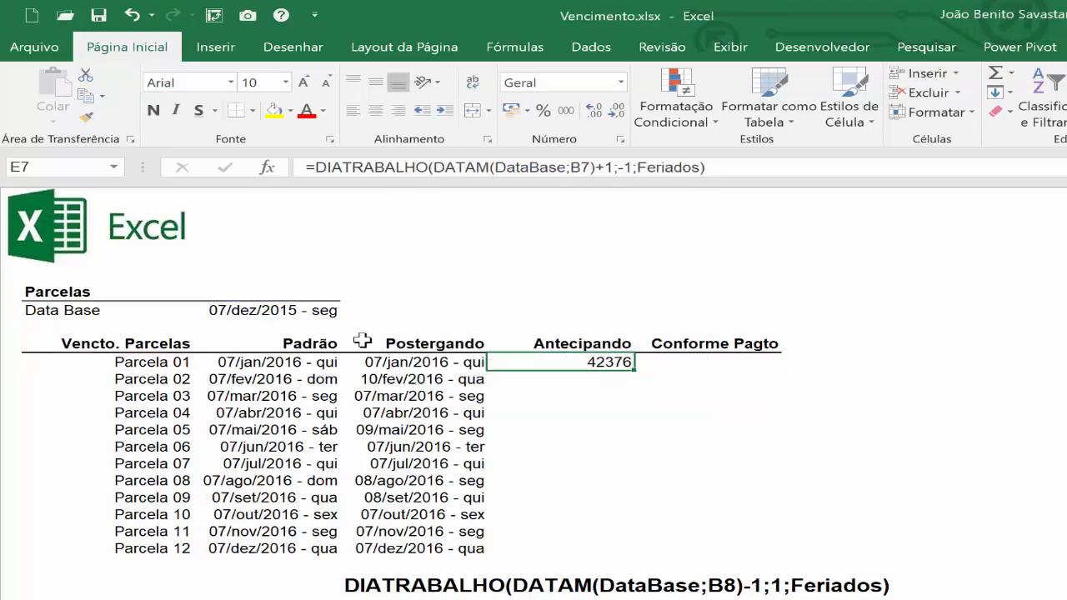
# Copy D7's date format to E7 and fill the Antecipando formula down to Parcela 12.
pyautogui.click(402, 360)
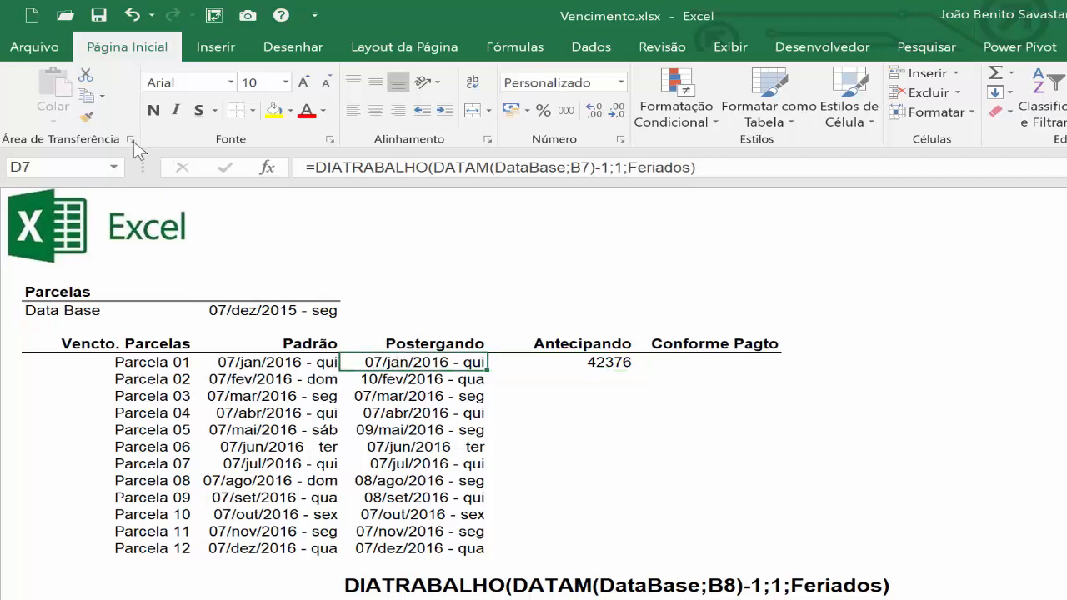
pyautogui.click(87, 117)
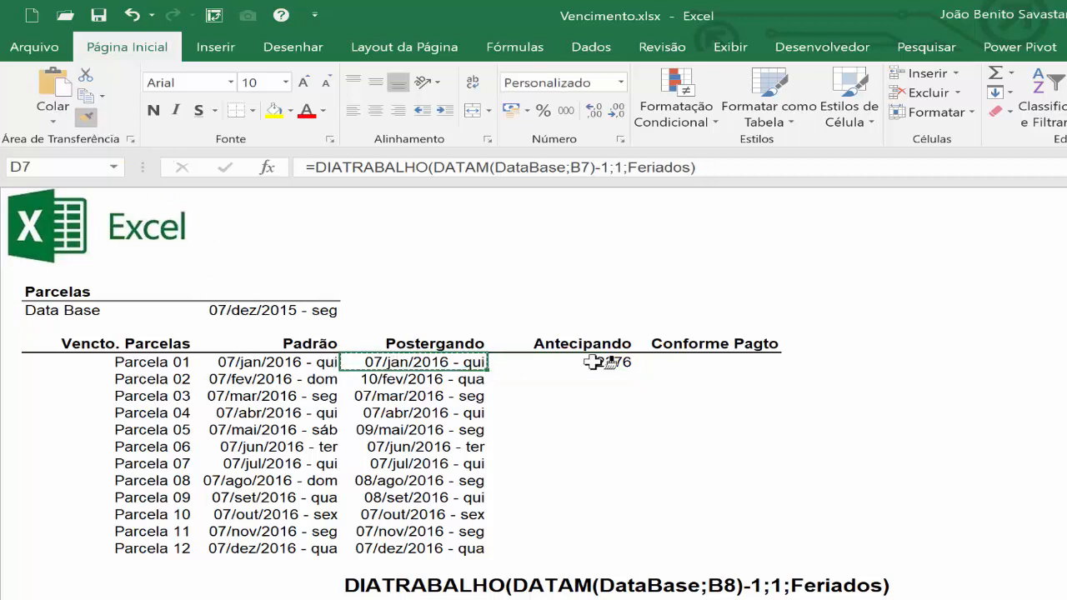
pyautogui.click(624, 362)
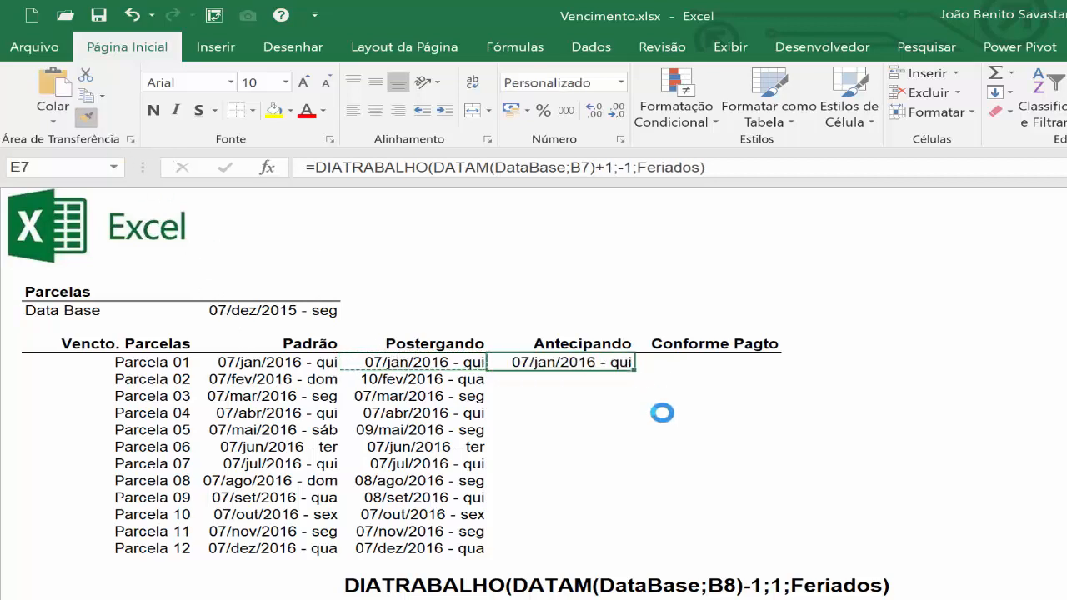
pyautogui.doubleClick(636, 372)
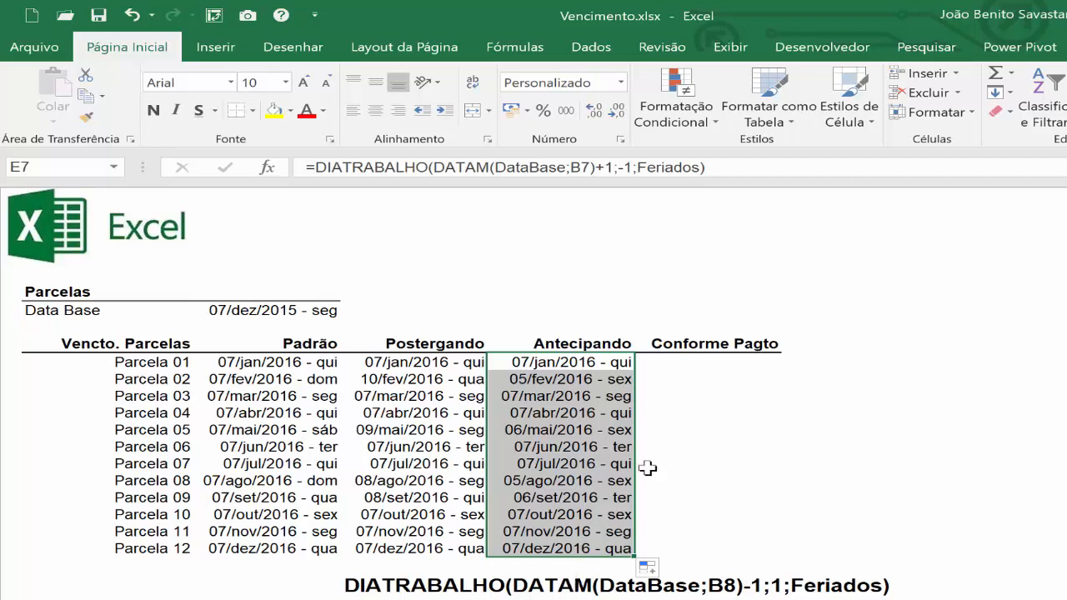
# Draw a form-control group box above the Conforme Pagto column, starting in F1 and extending slightly past its right edge.
pyautogui.click(691, 359)
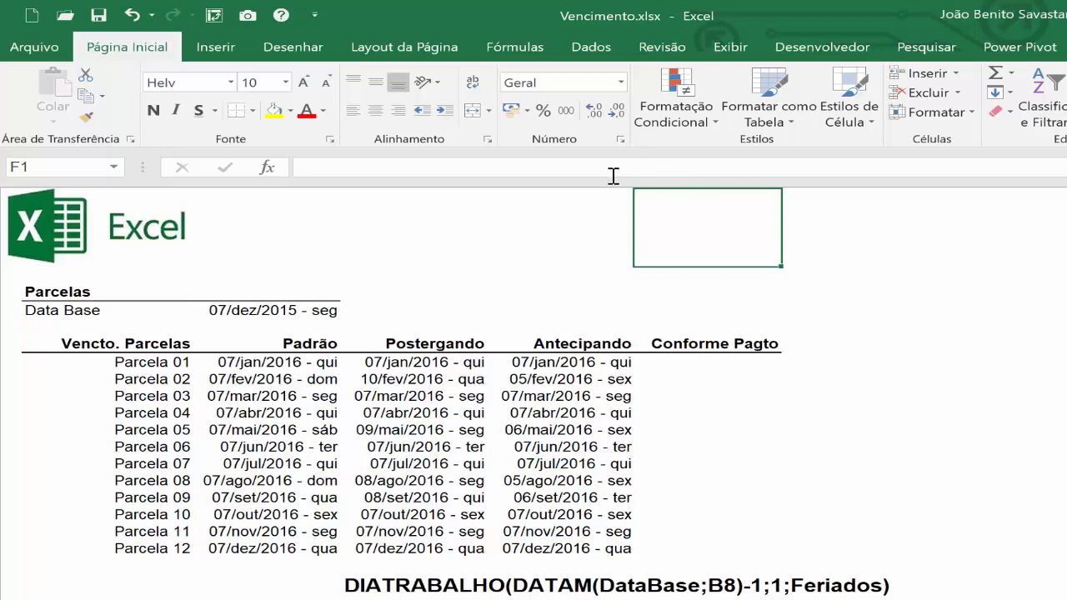
pyautogui.click(792, 48)
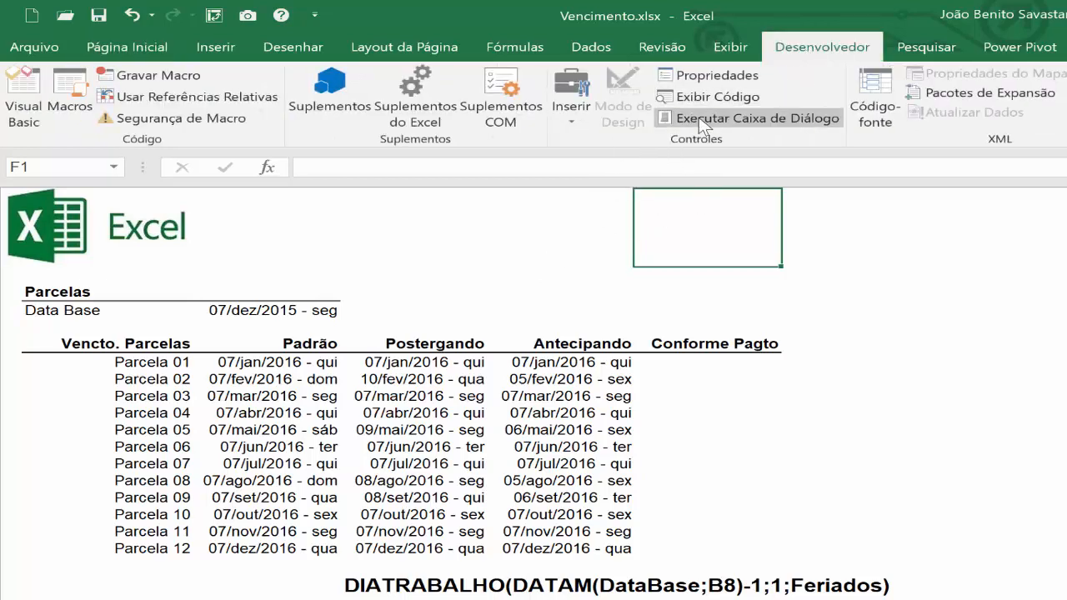
pyautogui.click(572, 117)
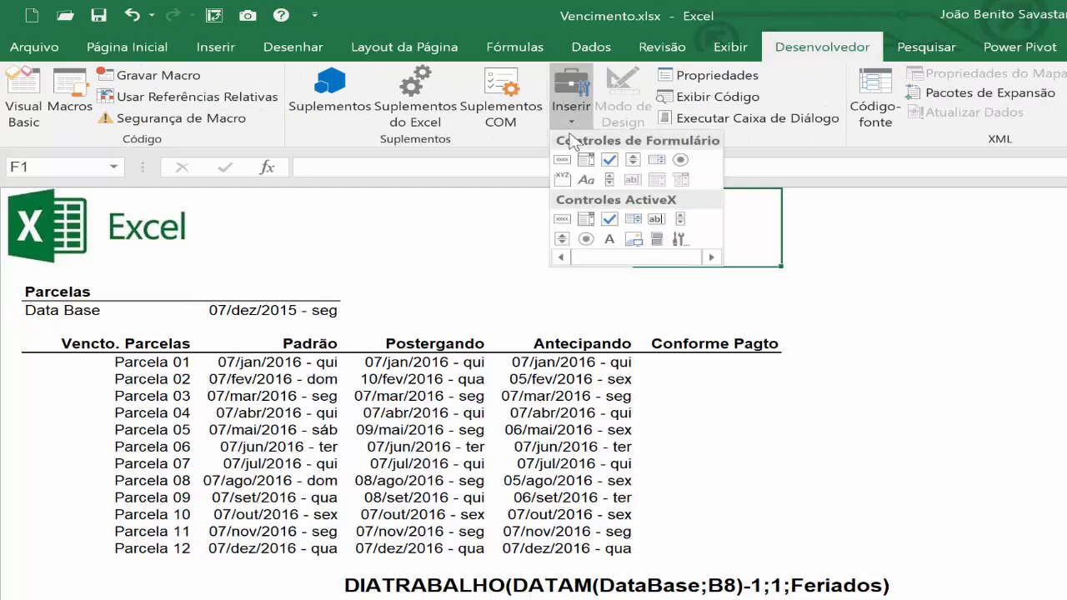
pyautogui.click(562, 180)
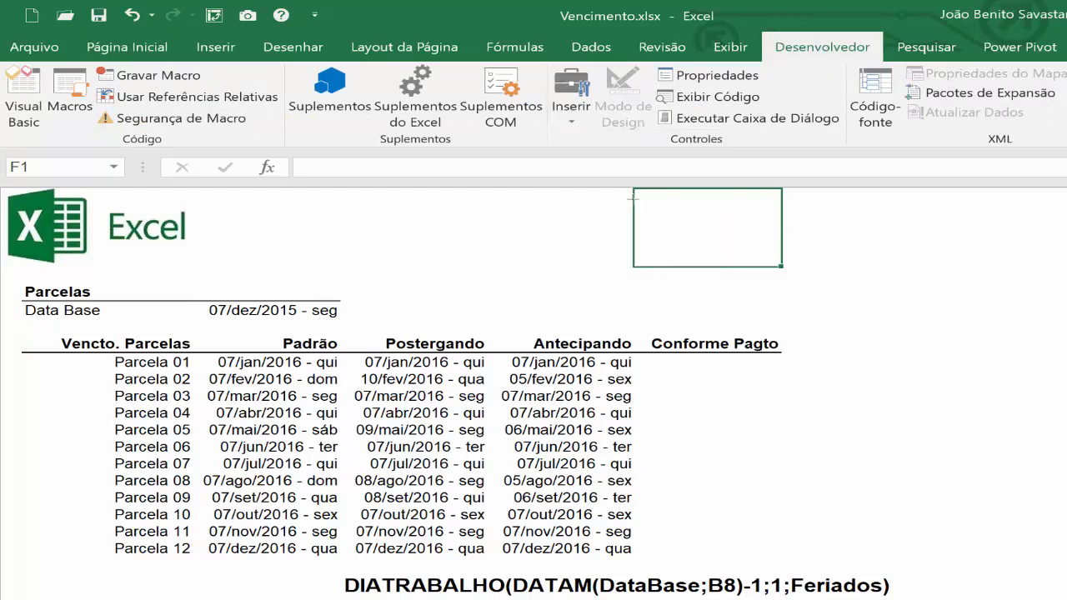
pyautogui.moveTo(633, 198)
pyautogui.mouseDown()
pyautogui.moveTo(636, 274)
pyautogui.moveTo(843, 284)
pyautogui.mouseUp()
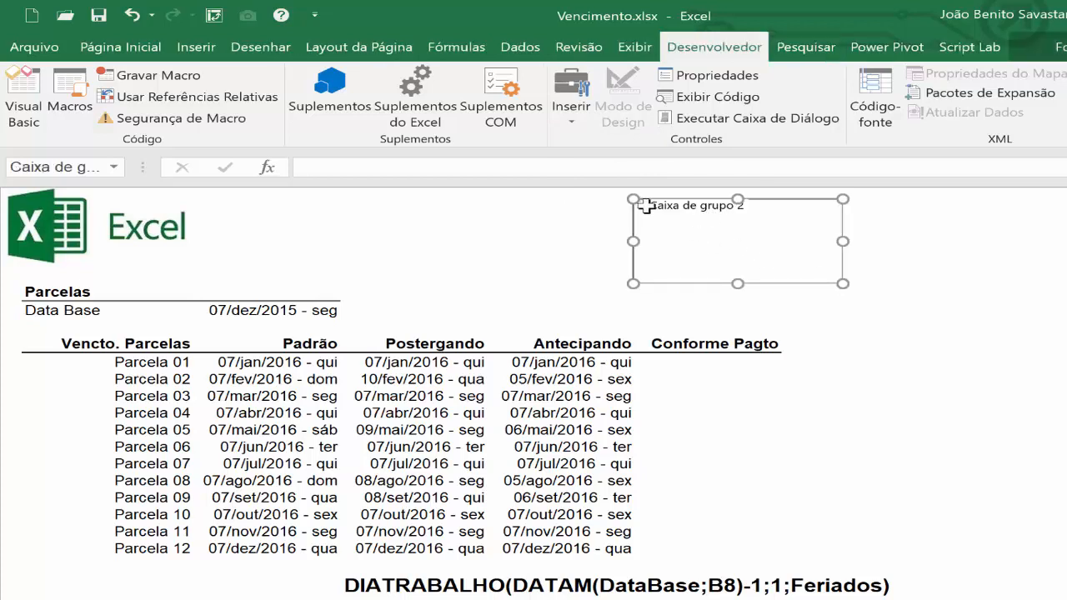
# Replace the group box caption with "Tipo de Pagamento".
pyautogui.click(650, 206)
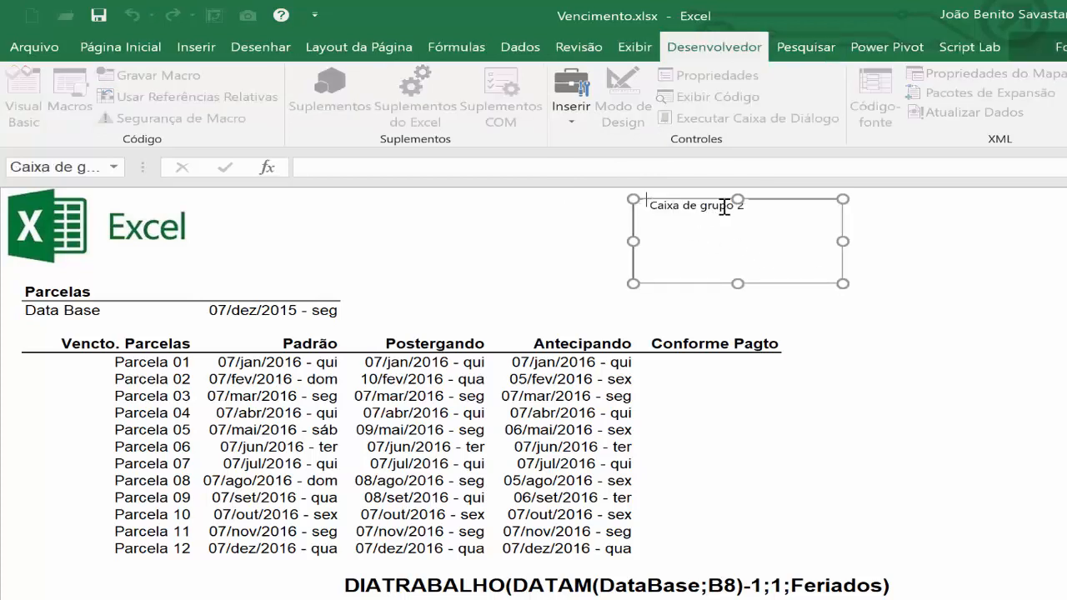
pyautogui.press('Delete')
pyautogui.press('Delete')
pyautogui.press('Delete')
pyautogui.press('Delete')
pyautogui.press('Delete')
pyautogui.press('Delete')
pyautogui.press('Delete')
pyautogui.press('Delete')
pyautogui.press('Delete')
pyautogui.press('Delete')
pyautogui.press('Delete')
pyautogui.press('Delete')
pyautogui.press('Delete')
pyautogui.press('Delete')
pyautogui.press('Delete')
pyautogui.press('Delete')
pyautogui.write('Tipo de Pagamen')
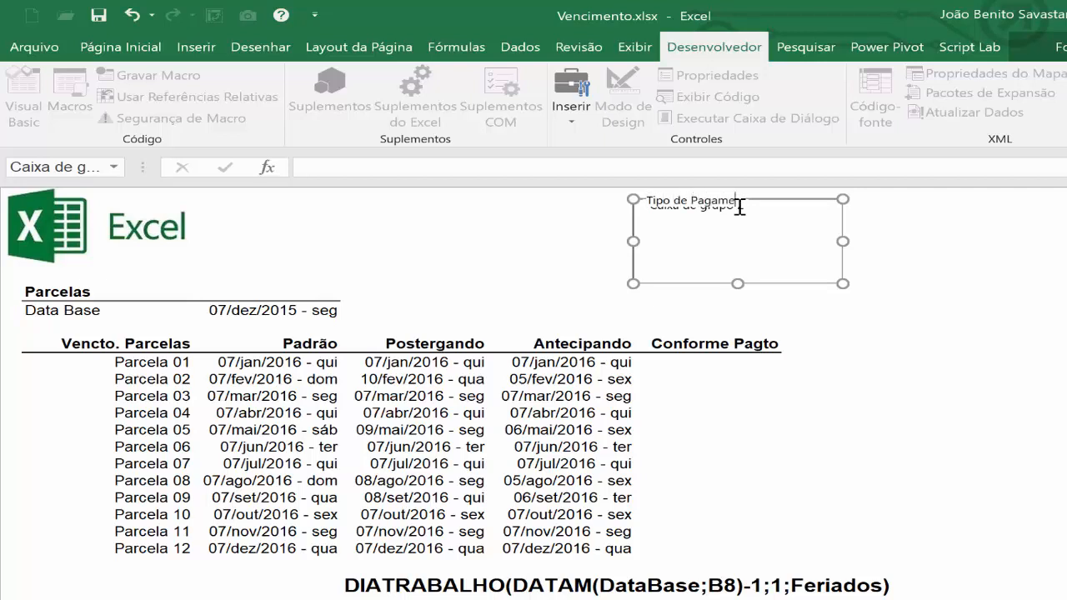
pyautogui.press('BackSpace')
pyautogui.press('BackSpace')
pyautogui.write('ento')
pyautogui.click(707, 246)
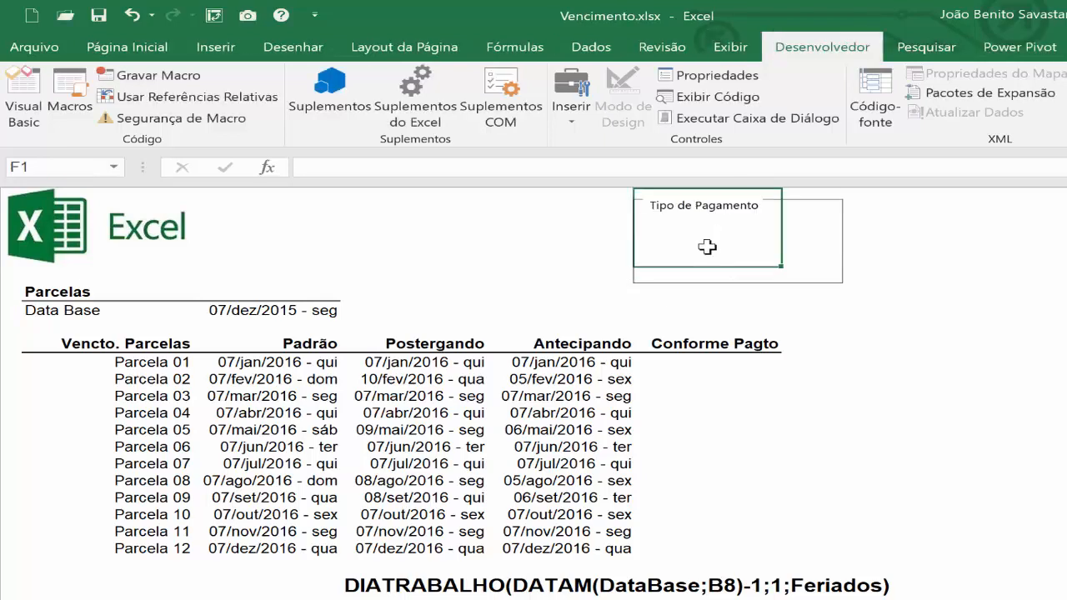
# Add a form-control option button captioned "Despesas" inside the Tipo de Pagamento group box, just below its caption.
pyautogui.click(582, 125)
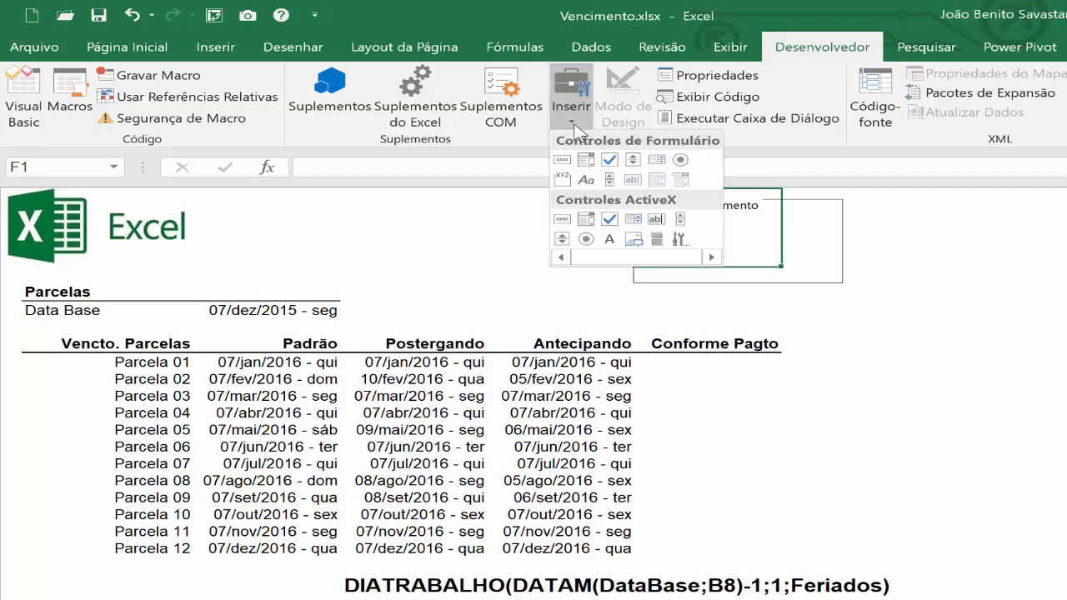
pyautogui.click(680, 160)
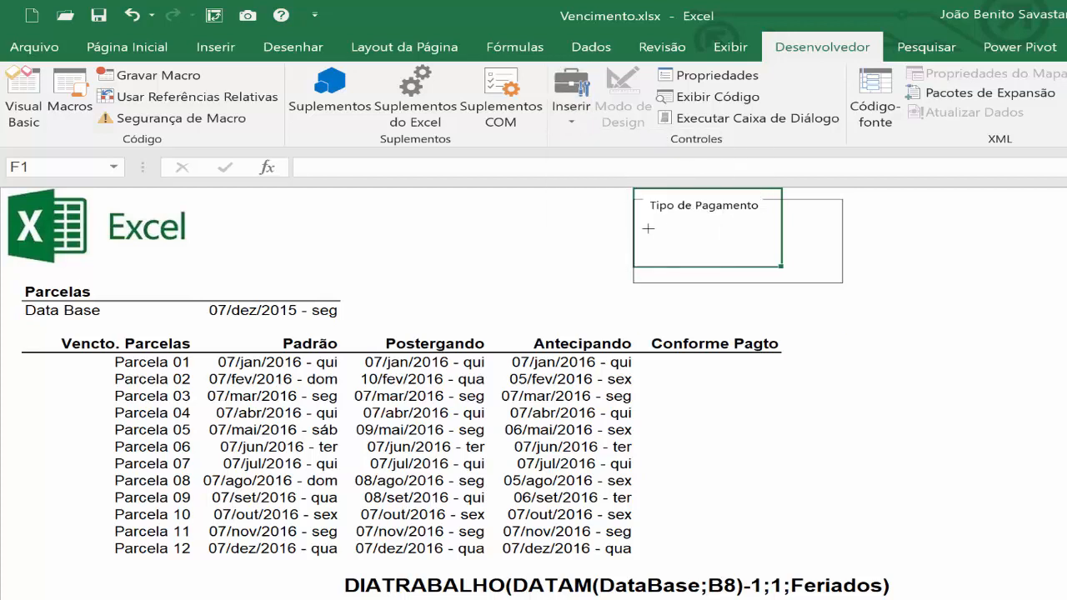
pyautogui.moveTo(649, 223); pyautogui.dragTo(817, 232)
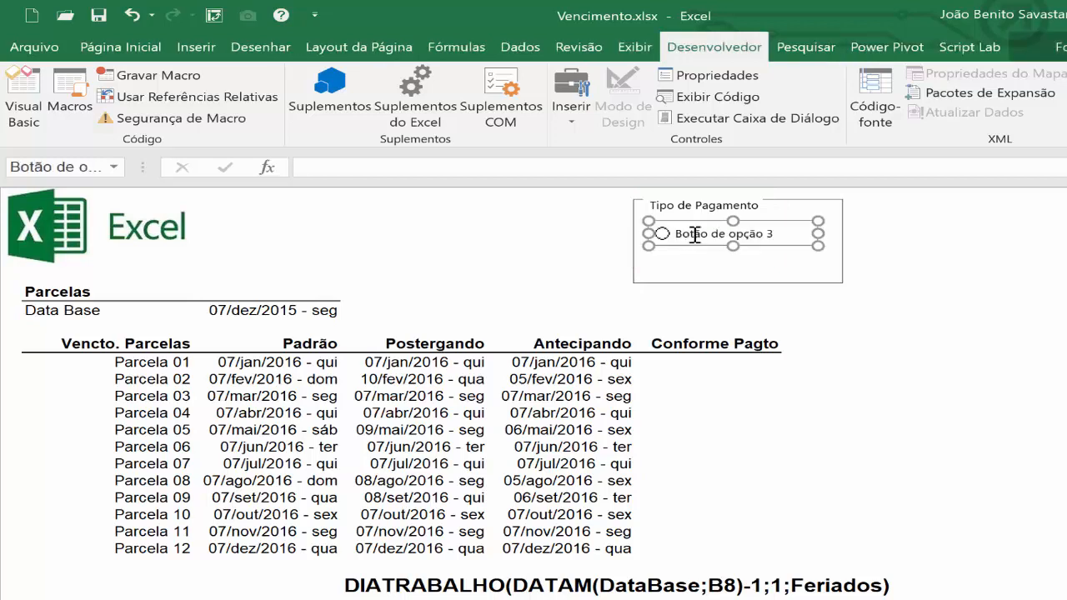
pyautogui.click(771, 236)
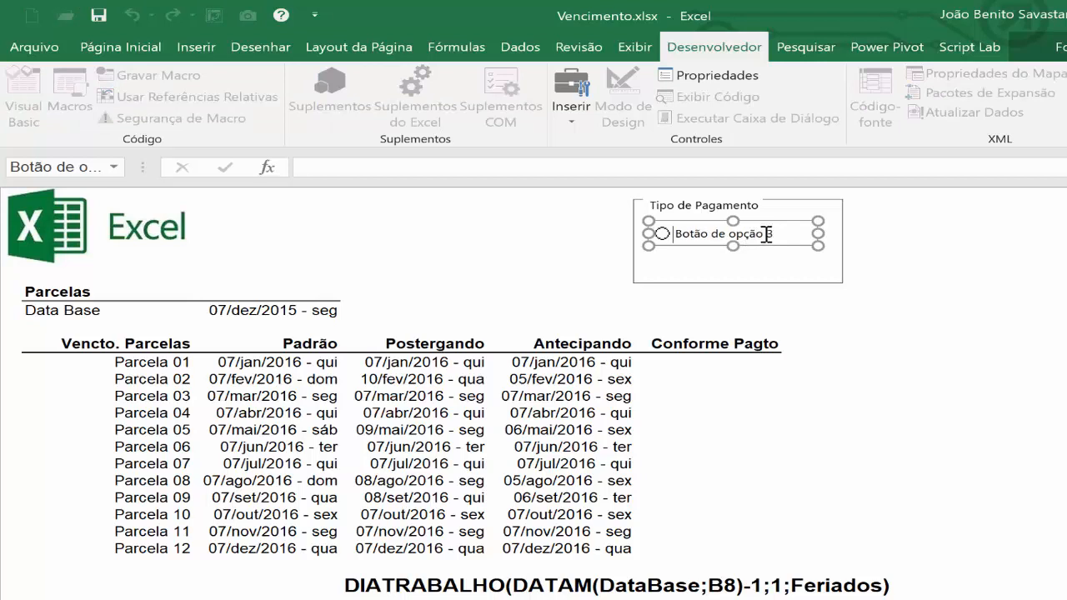
pyautogui.write('Despesa')
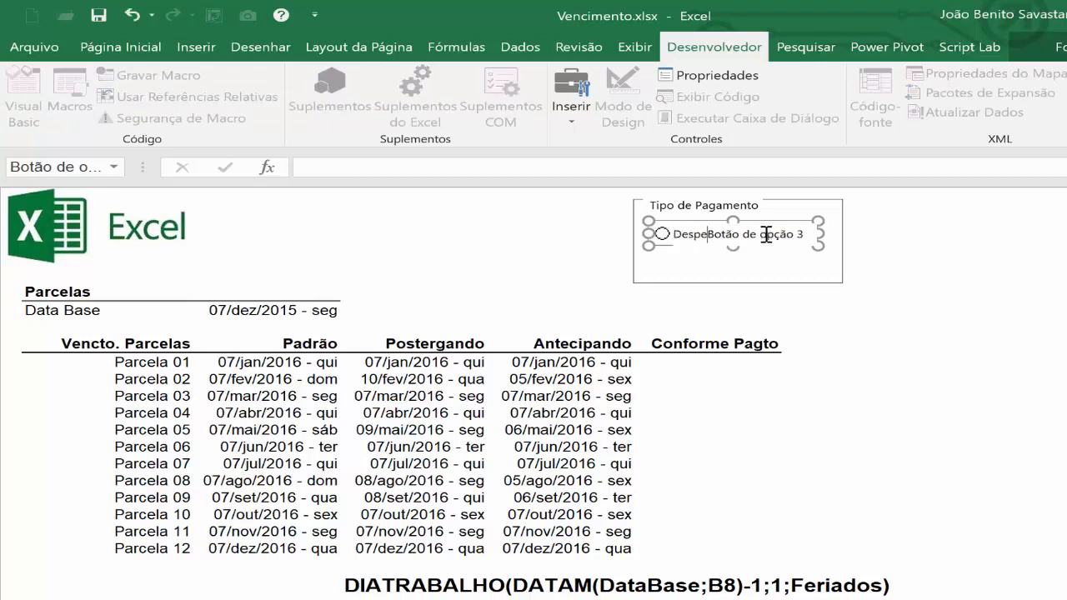
pyautogui.write('s')
pyautogui.press('Delete')
pyautogui.press('Delete')
pyautogui.press('Delete')
pyautogui.press('Delete')
pyautogui.press('Delete')
pyautogui.press('Delete')
pyautogui.press('Delete')
pyautogui.press('Delete')
pyautogui.press('Delete')
pyautogui.press('Delete')
pyautogui.press('Delete')
pyautogui.press('Delete')
pyautogui.press('Delete')
pyautogui.press('Delete')
pyautogui.click(759, 266)
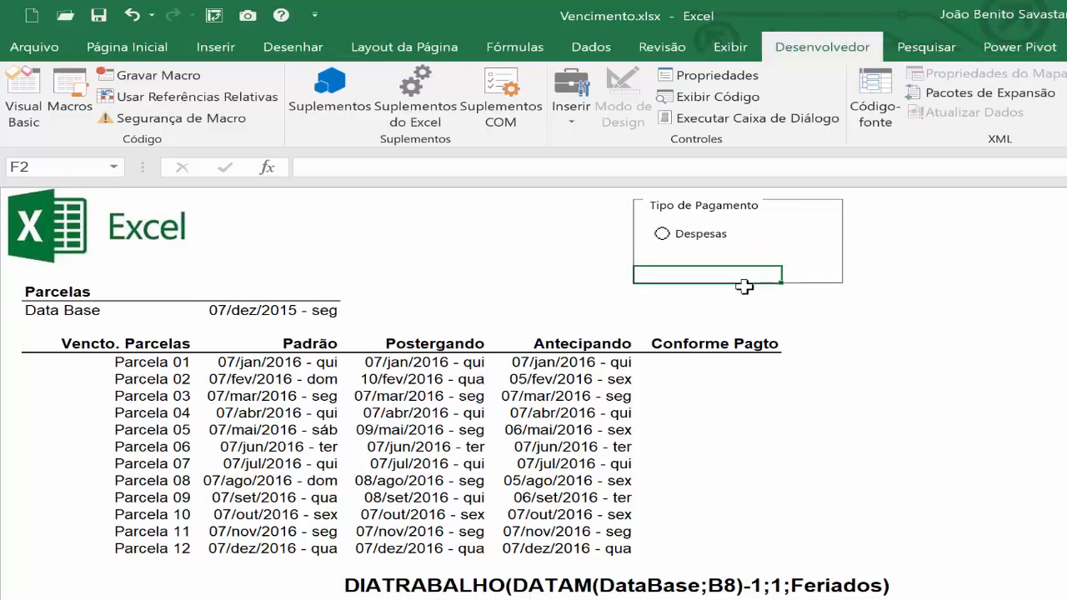
# Add a second form-control option button captioned "Impostos" below Despesas inside the group box.
pyautogui.click(570, 131)
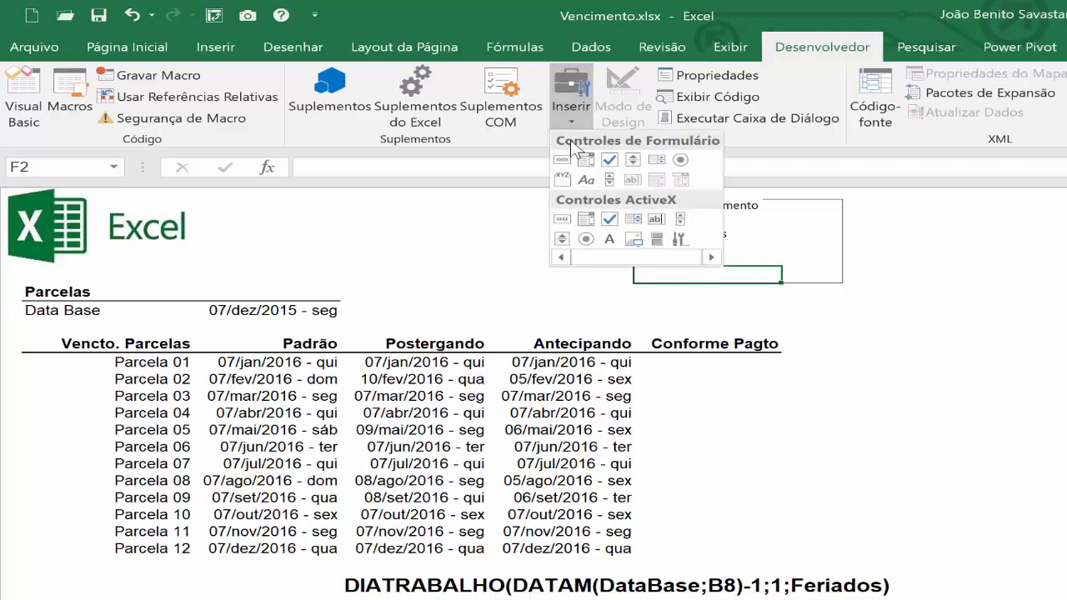
pyautogui.click(660, 160)
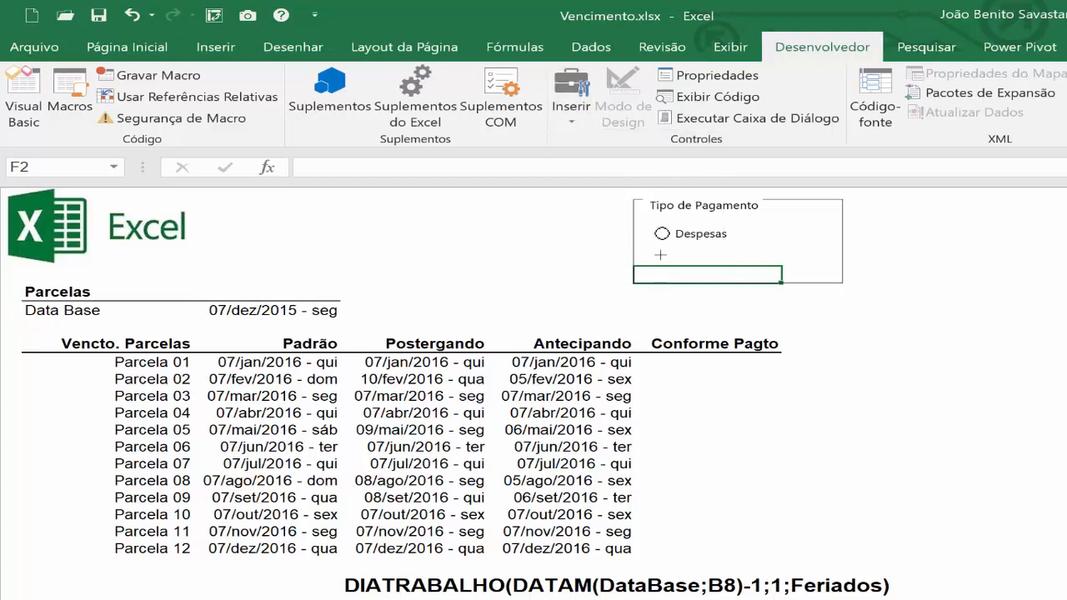
pyautogui.moveTo(654, 255); pyautogui.dragTo(827, 267)
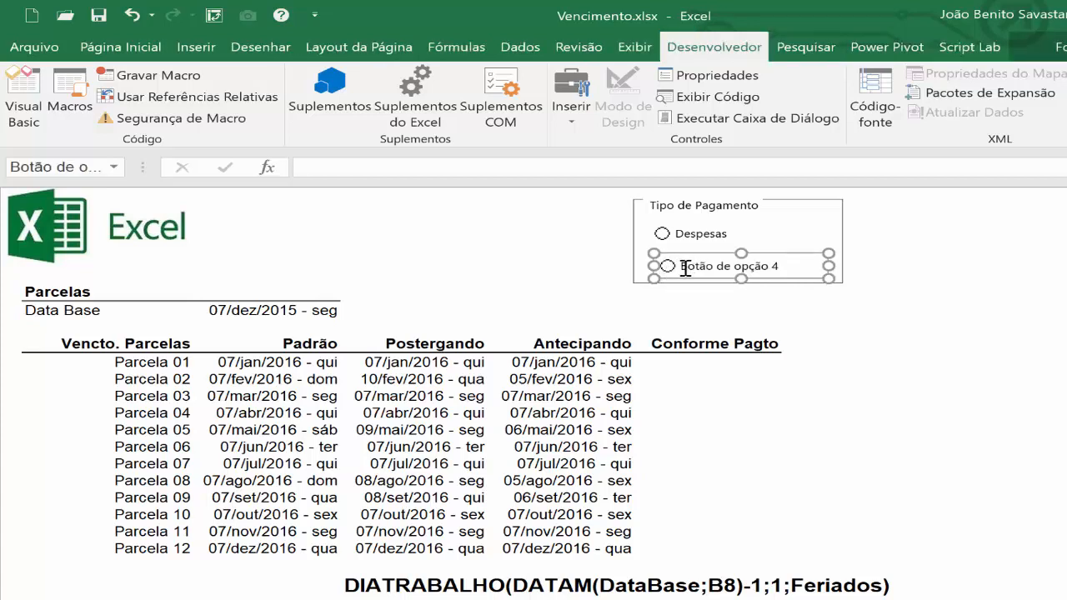
pyautogui.click(683, 269)
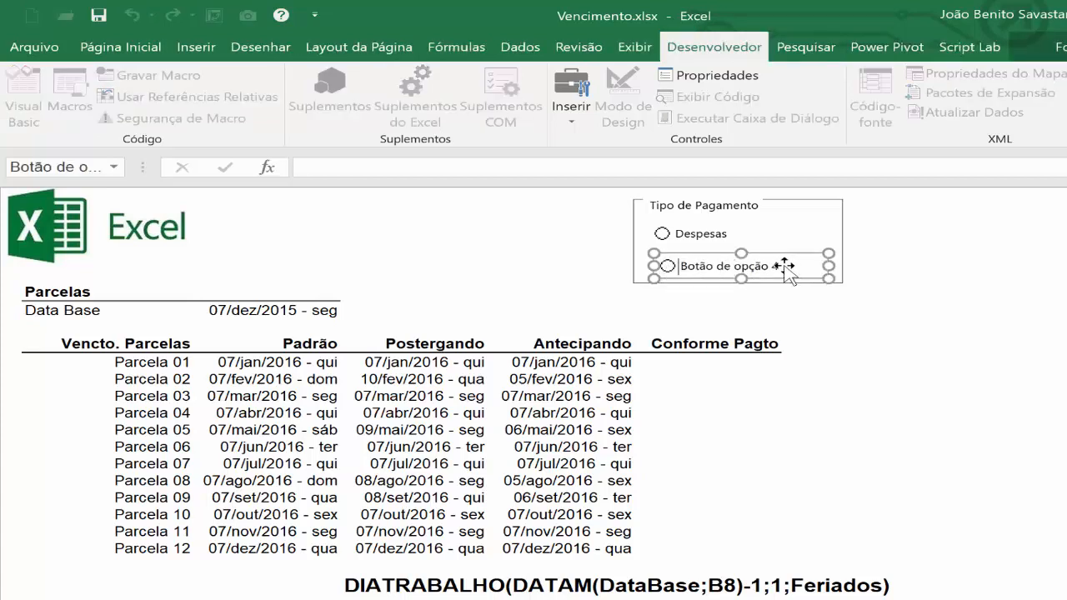
pyautogui.press('Delete')
pyautogui.press('Delete')
pyautogui.press('Delete')
pyautogui.press('Delete')
pyautogui.press('Delete')
pyautogui.press('Delete')
pyautogui.press('Delete')
pyautogui.press('Delete')
pyautogui.press('Delete')
pyautogui.press('Delete')
pyautogui.press('Delete')
pyautogui.press('Delete')
pyautogui.press('Delete')
pyautogui.press('Delete')
pyautogui.press('Delete')
pyautogui.press('Delete')
pyautogui.write('Impostos')
pyautogui.click(902, 250)
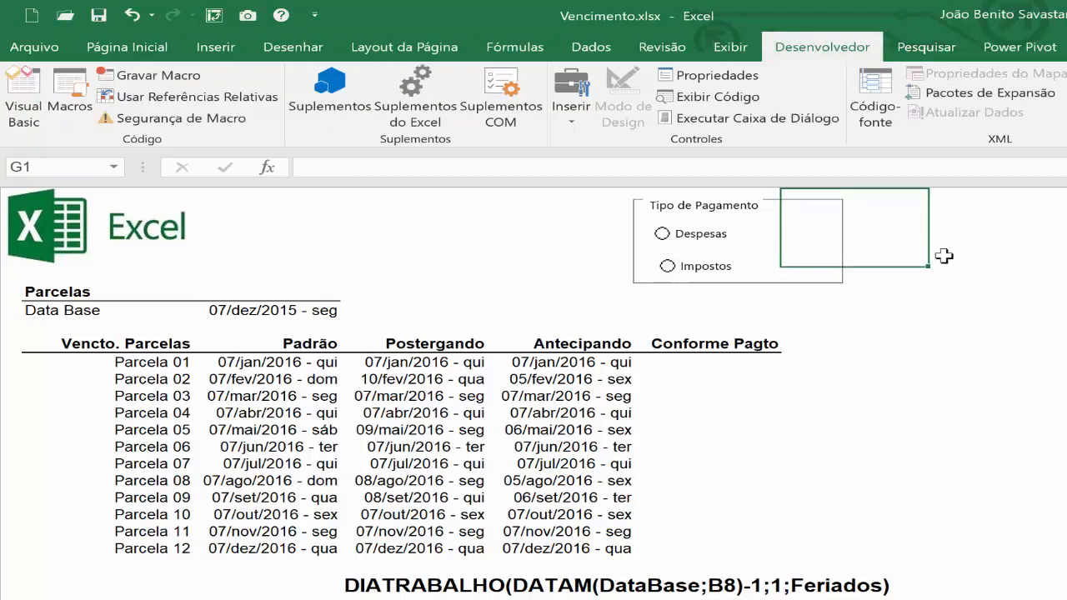
# Link the Despesas option button to cell H2 through its control format, and deselect the button.
pyautogui.keyDown('ctrl'); pyautogui.click(727, 235); pyautogui.keyUp('ctrl')
pyautogui.rightClick(727, 234)
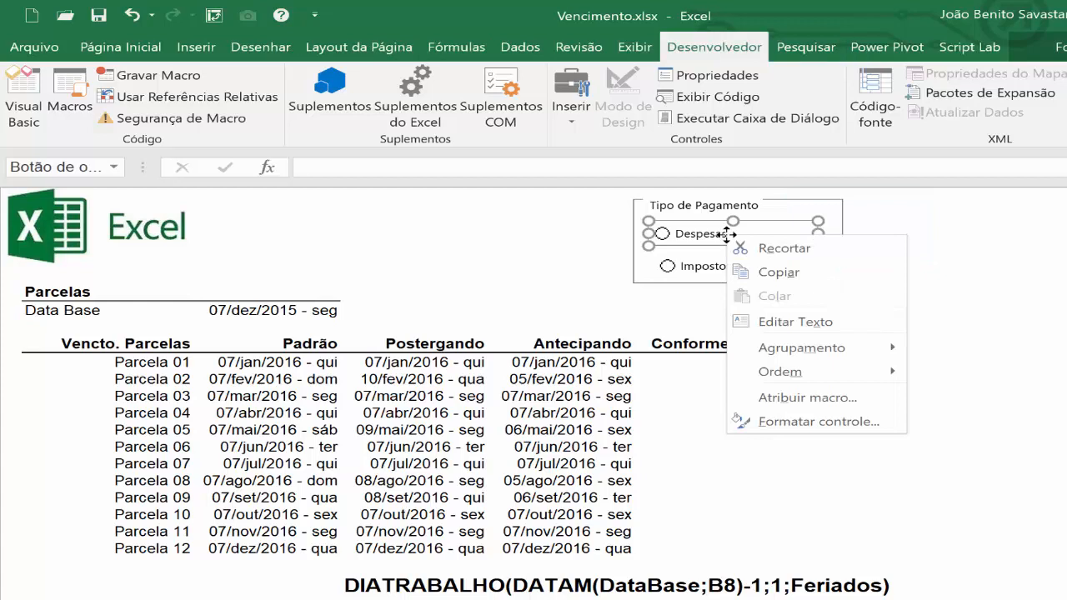
pyautogui.click(819, 424)
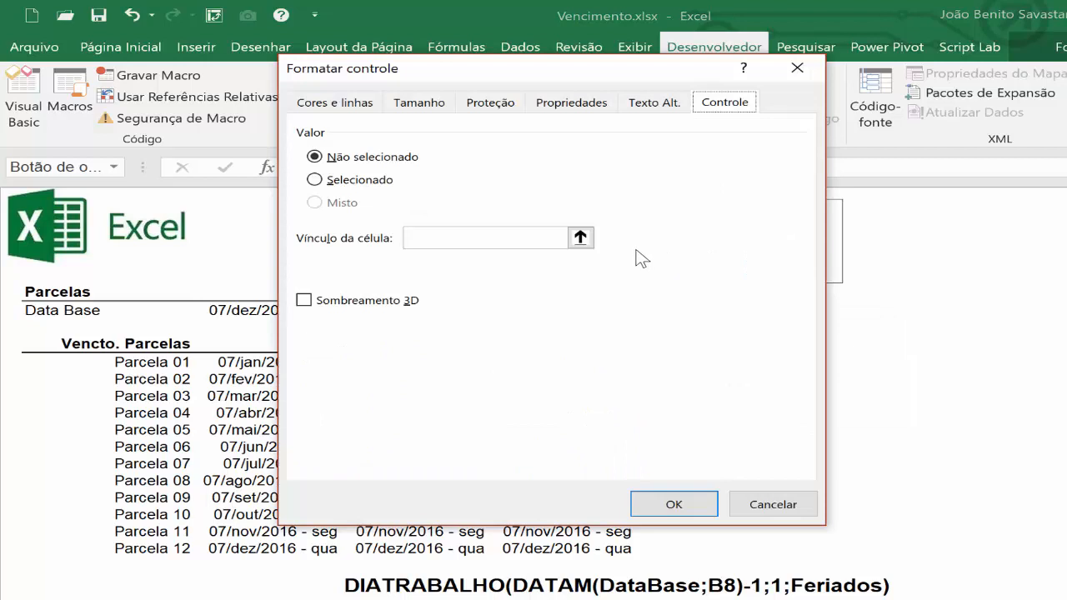
pyautogui.click(421, 238)
pyautogui.moveTo(435, 67); pyautogui.dragTo(277, 60)
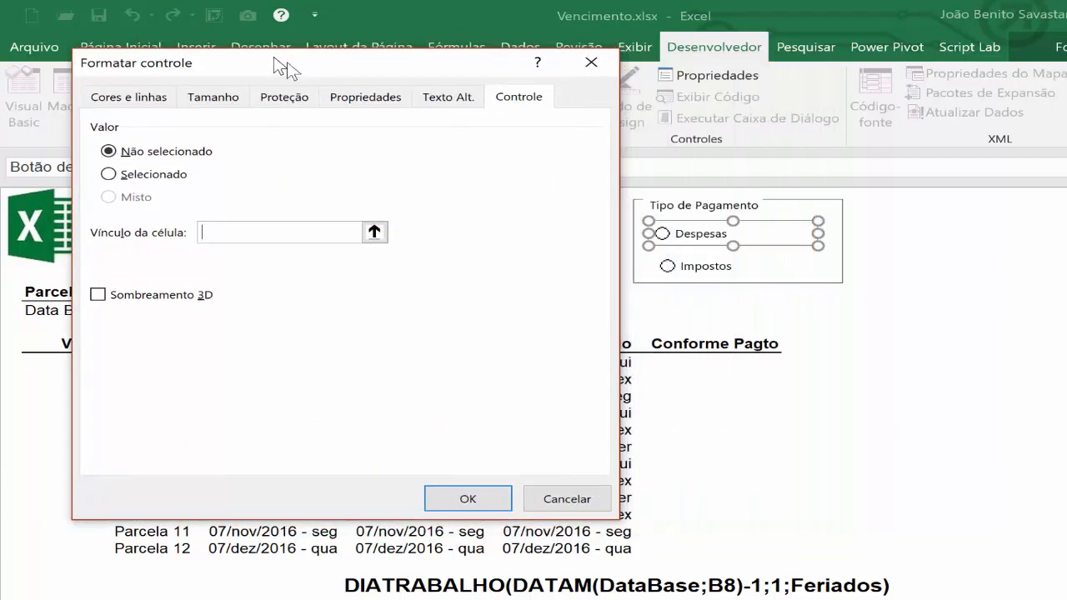
pyautogui.click(941, 250)
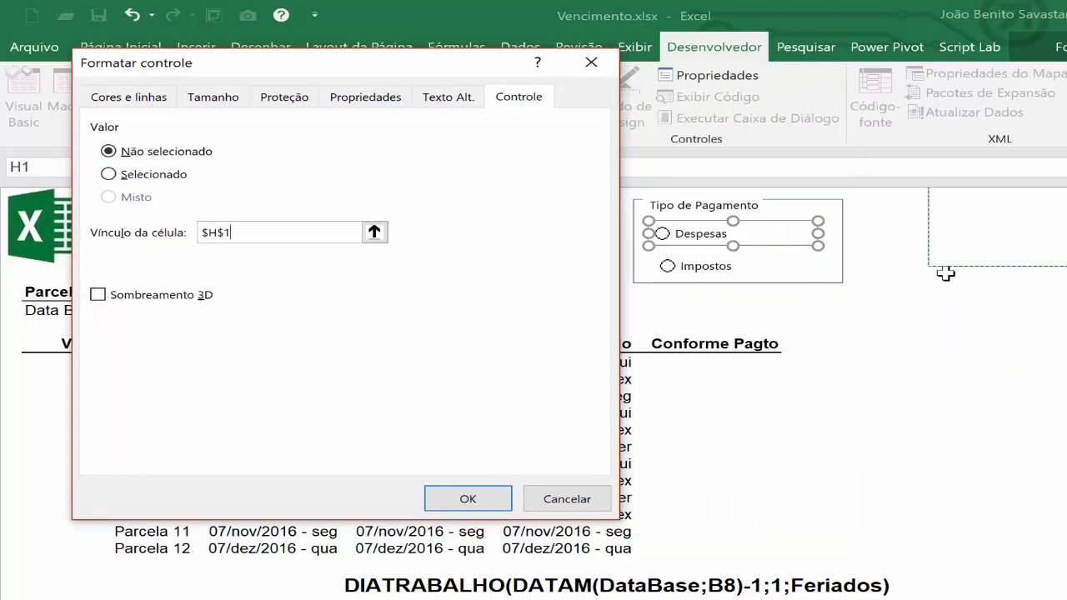
pyautogui.click(946, 276)
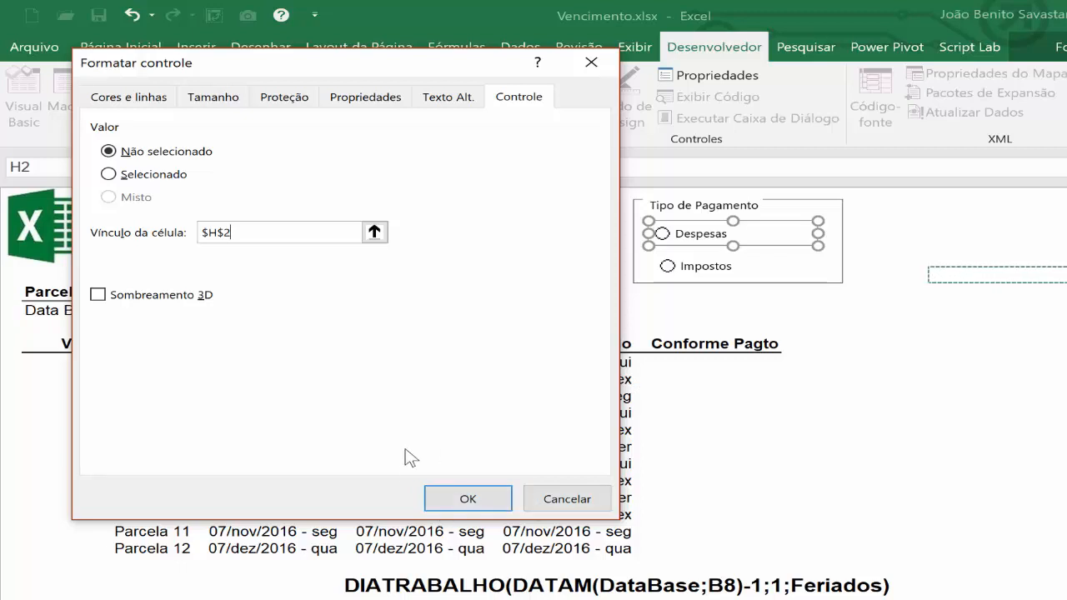
pyautogui.click(444, 497)
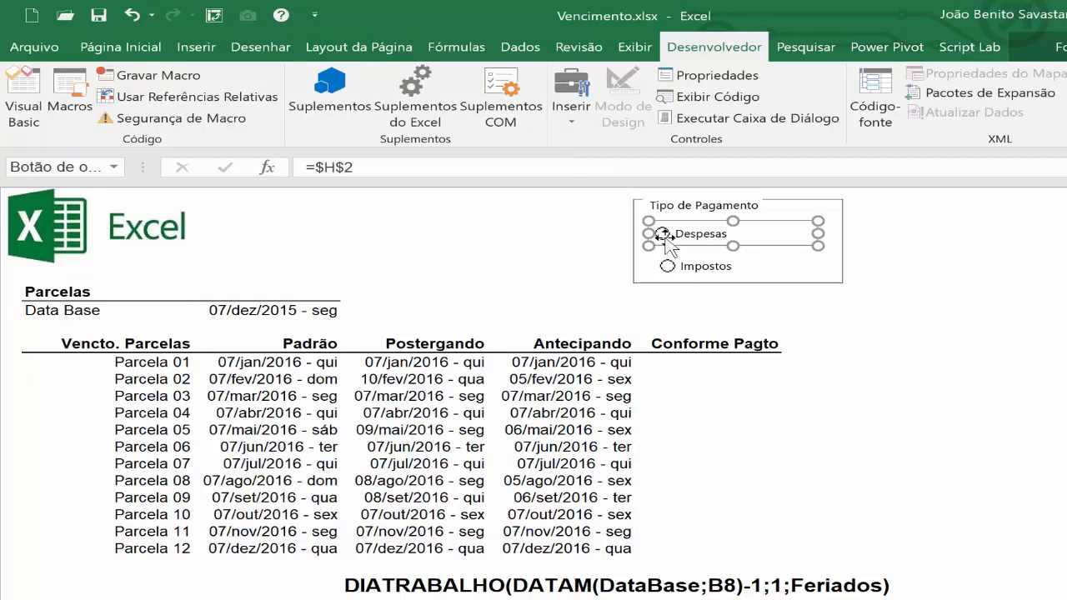
pyautogui.press('Escape')
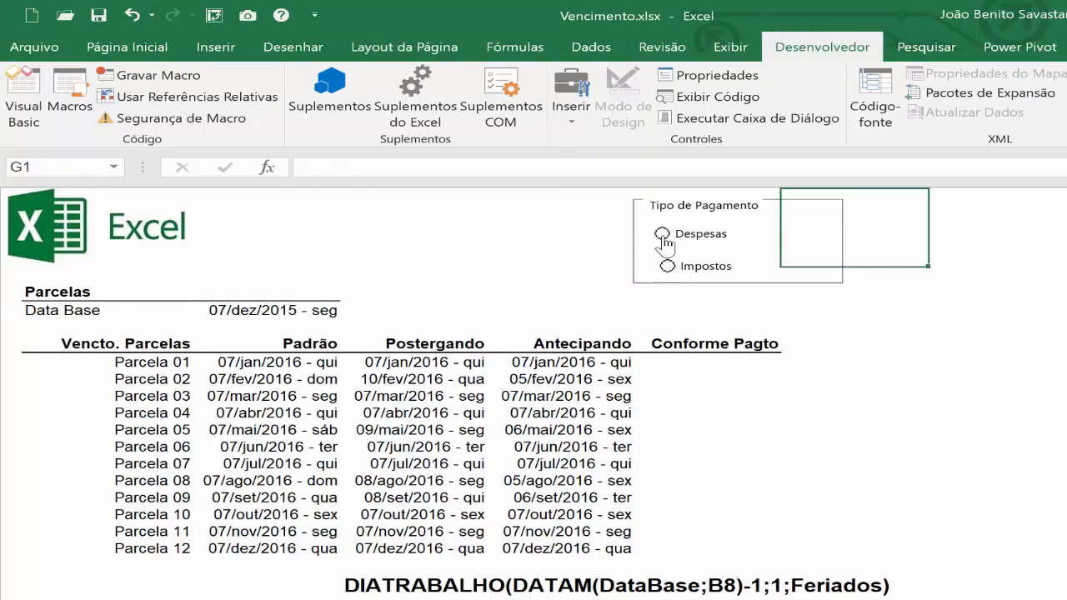
# Test the linked cell by selecting Despesas, switching to Impostos and returning to Despesas.
pyautogui.click(662, 237)
pyautogui.click(668, 268)
pyautogui.click(675, 243)
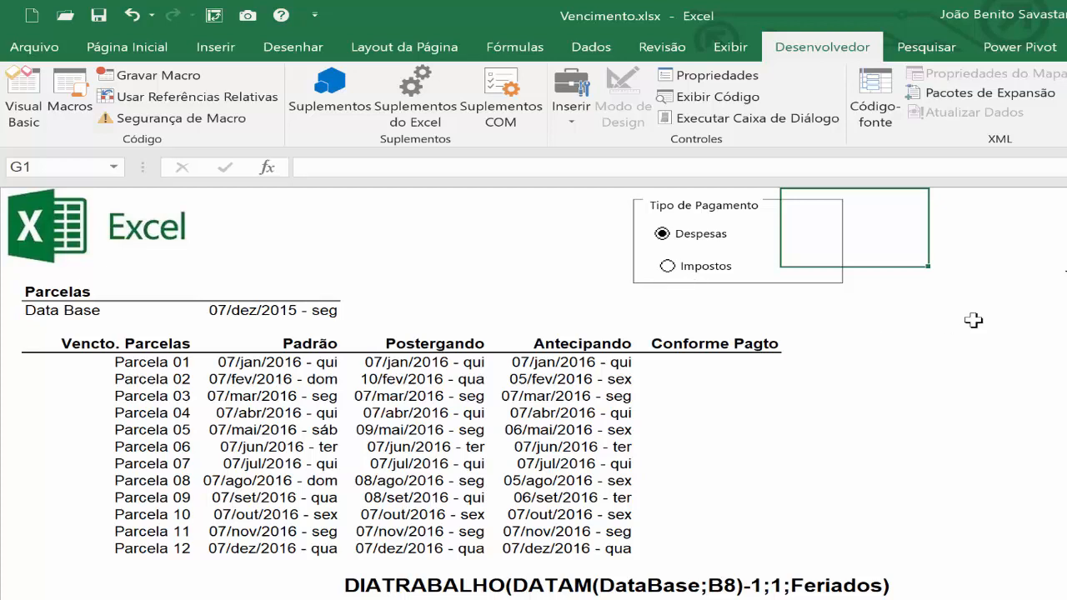
# Enter =ESCOLHER(H2;1;-1) in H3 and select the Impostos option to test it.
pyautogui.click(1044, 290)
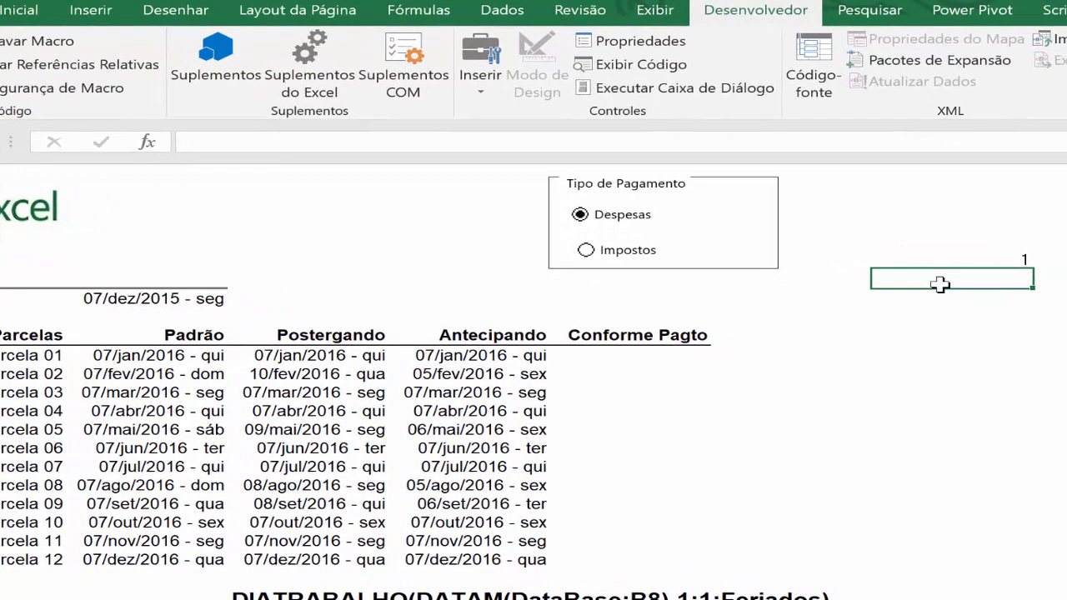
pyautogui.write('=')
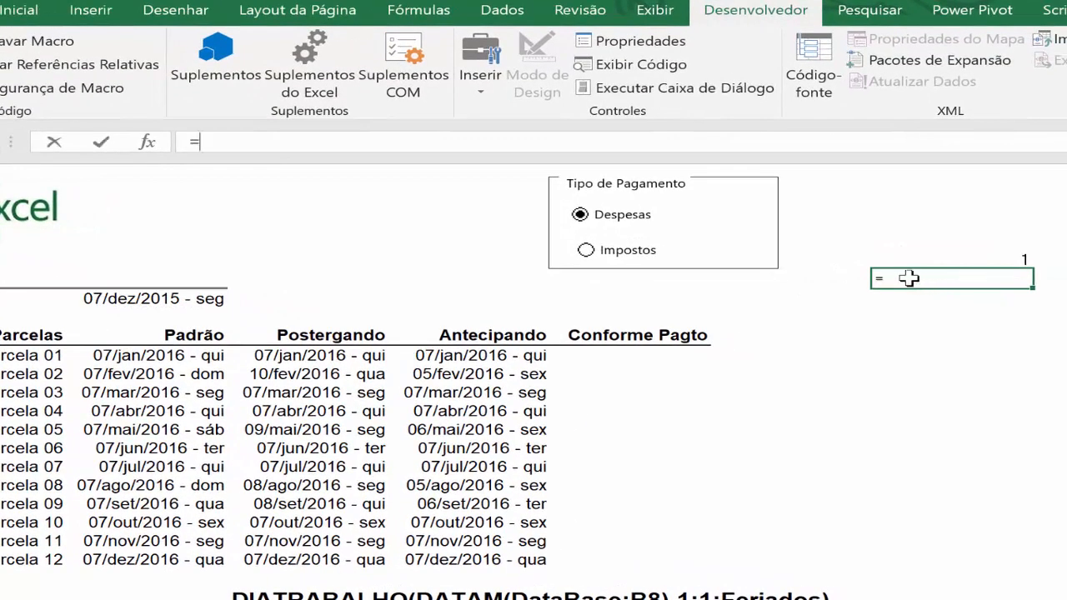
pyautogui.write('esc')
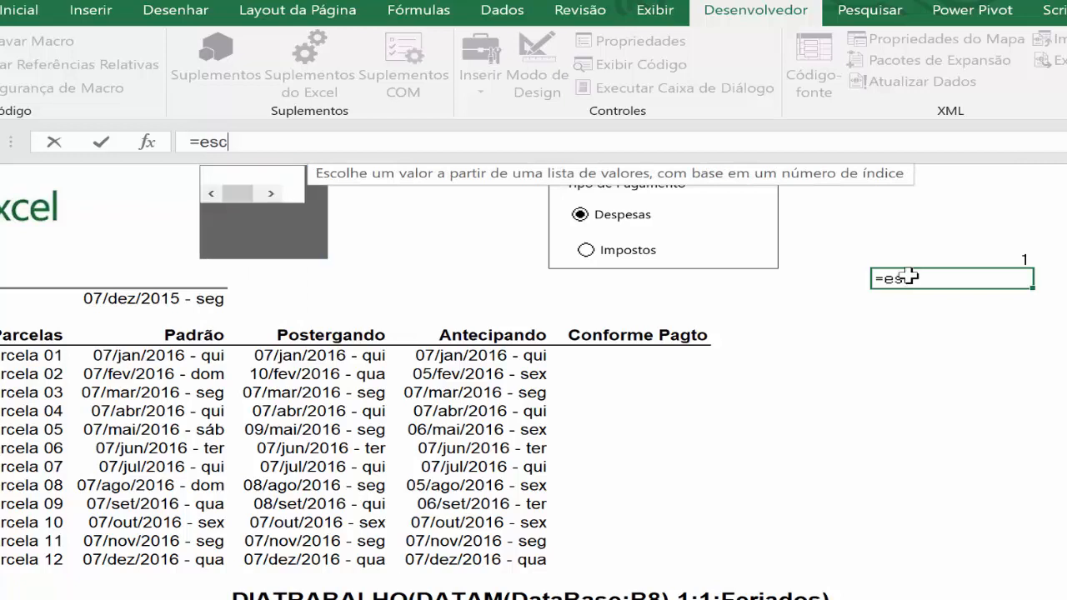
pyautogui.write('olher(')
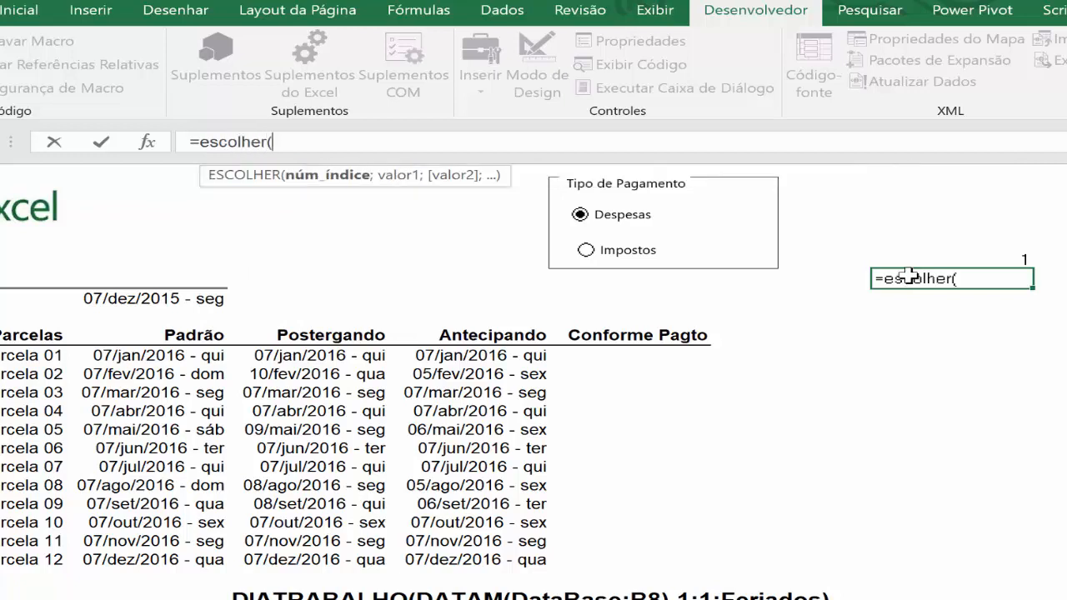
pyautogui.click(974, 255)
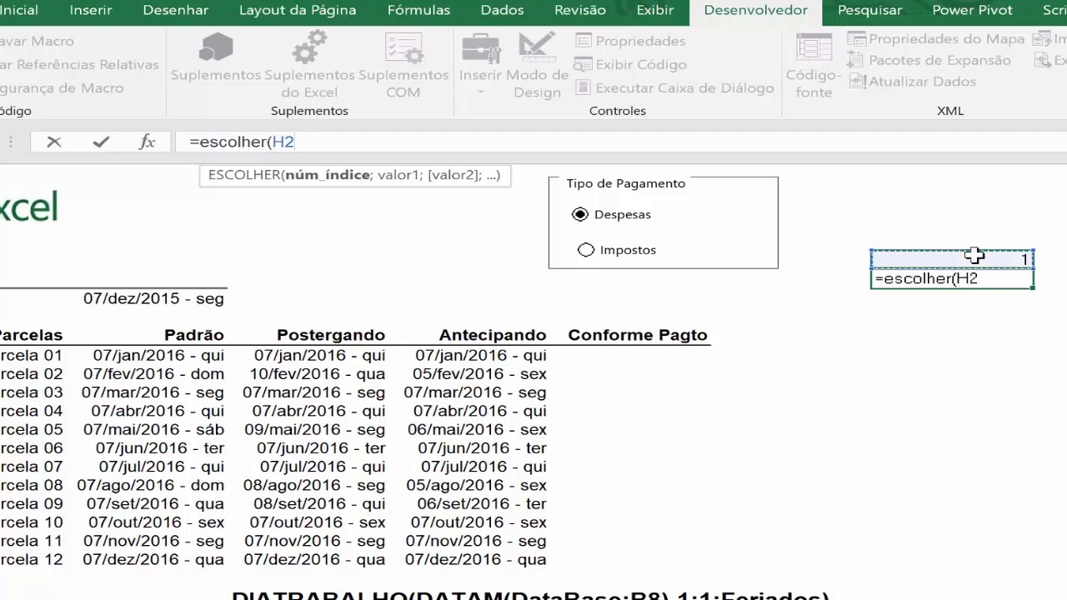
pyautogui.write(';')
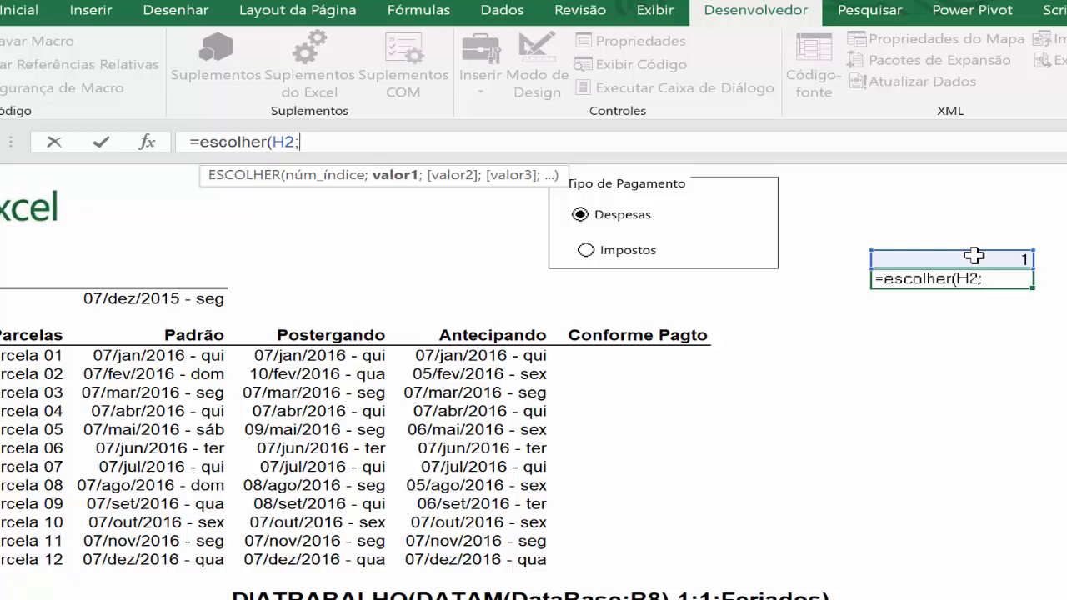
pyautogui.write('1;')
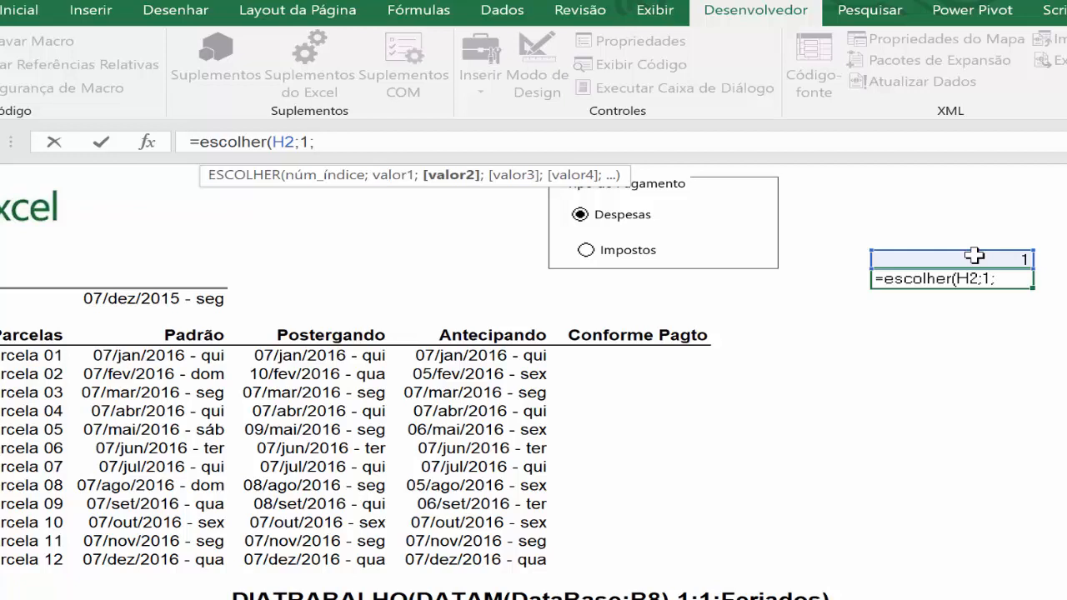
pyautogui.write('-1)')
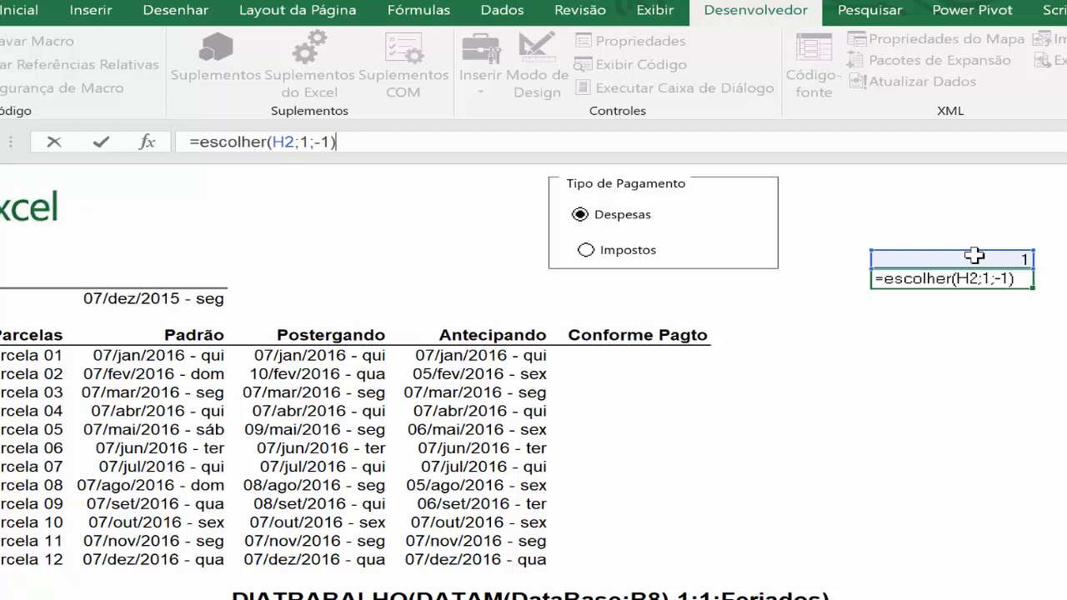
pyautogui.hotkey('ctrl', 'Return')
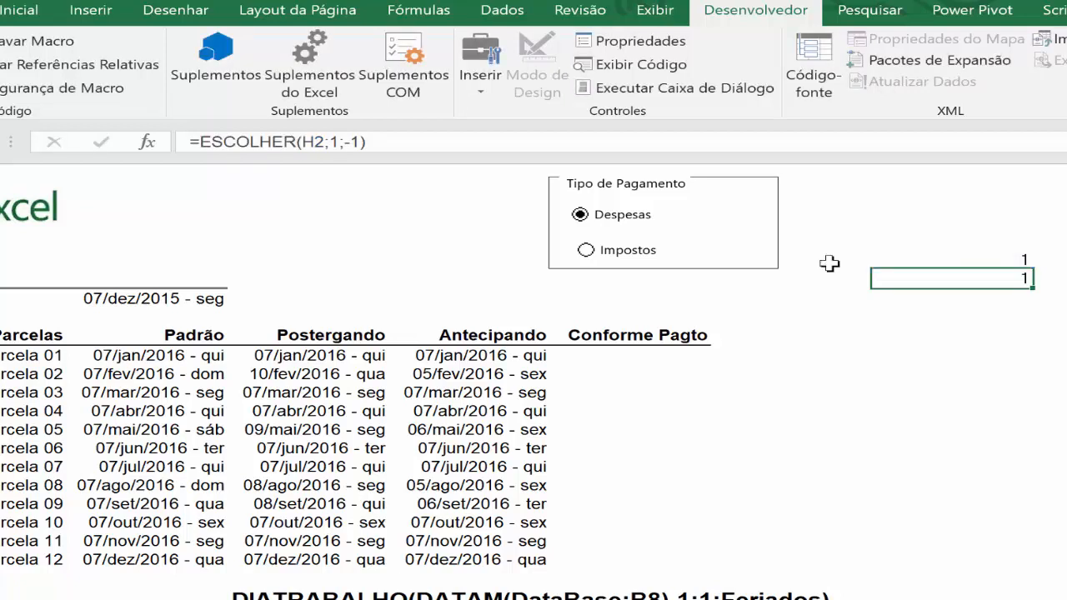
pyautogui.click(585, 250)
pyautogui.click(639, 356)
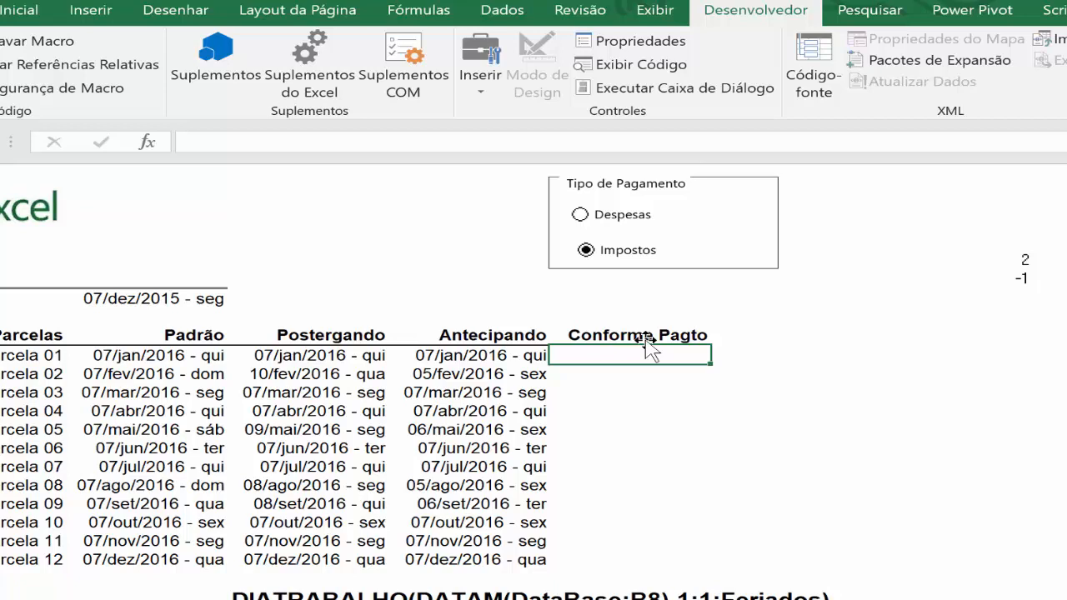
pyautogui.write('=')
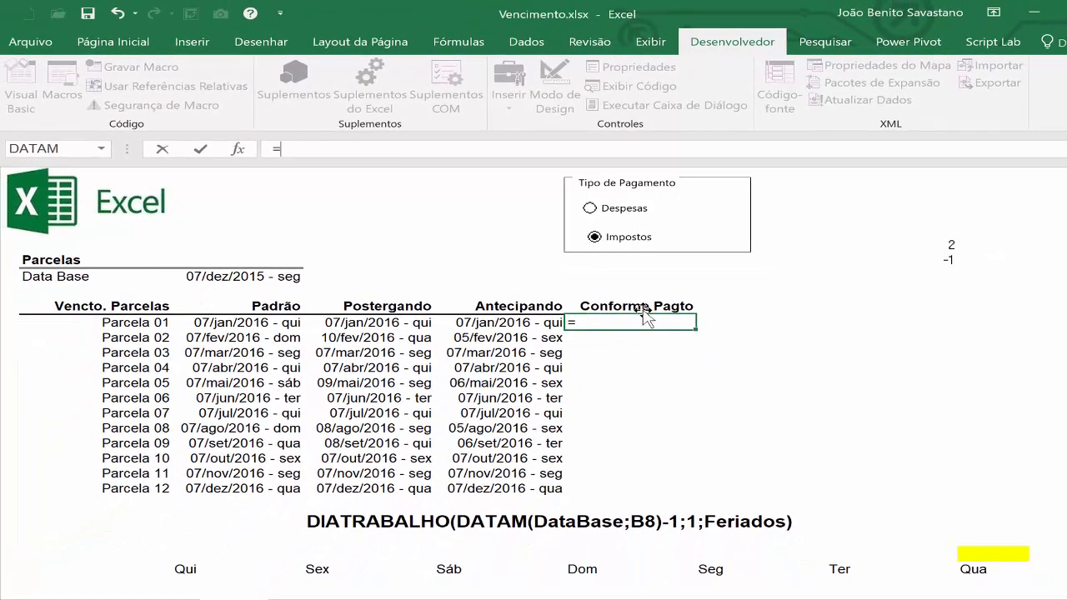
pyautogui.press('Escape')
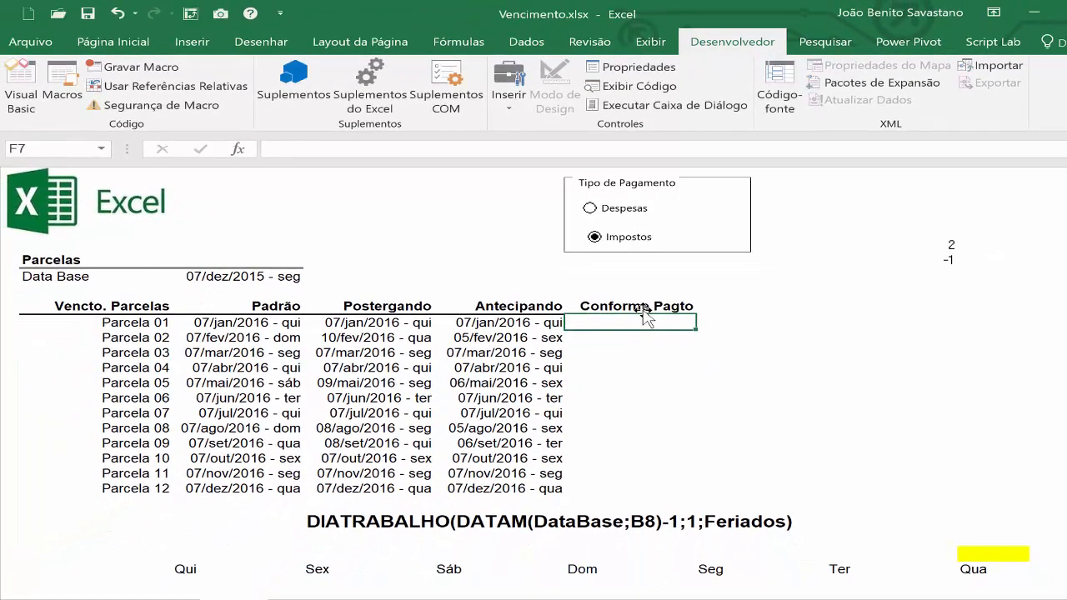
# Define the name Status for cell H3, which holds the ESCOLHER formula.
pyautogui.click(913, 259)
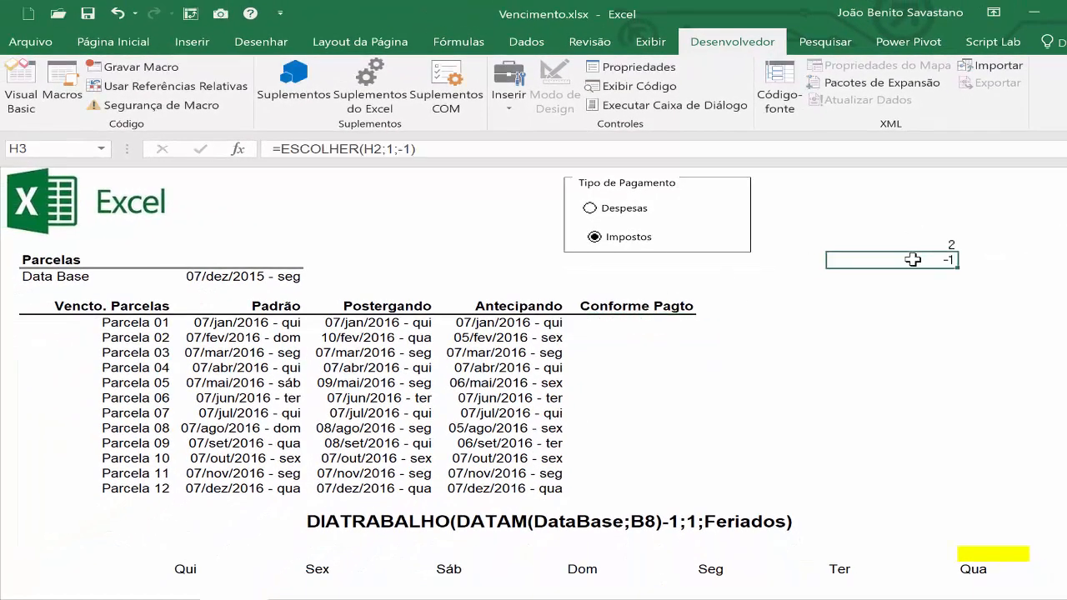
pyautogui.click(42, 149)
pyautogui.write('Status')
pyautogui.press('Return')
# Begin the Conforme Pagto formula for Parcela 01 in F7 with =DIATRABALHO(DATAM(DataBase;B7).
pyautogui.click(648, 324)
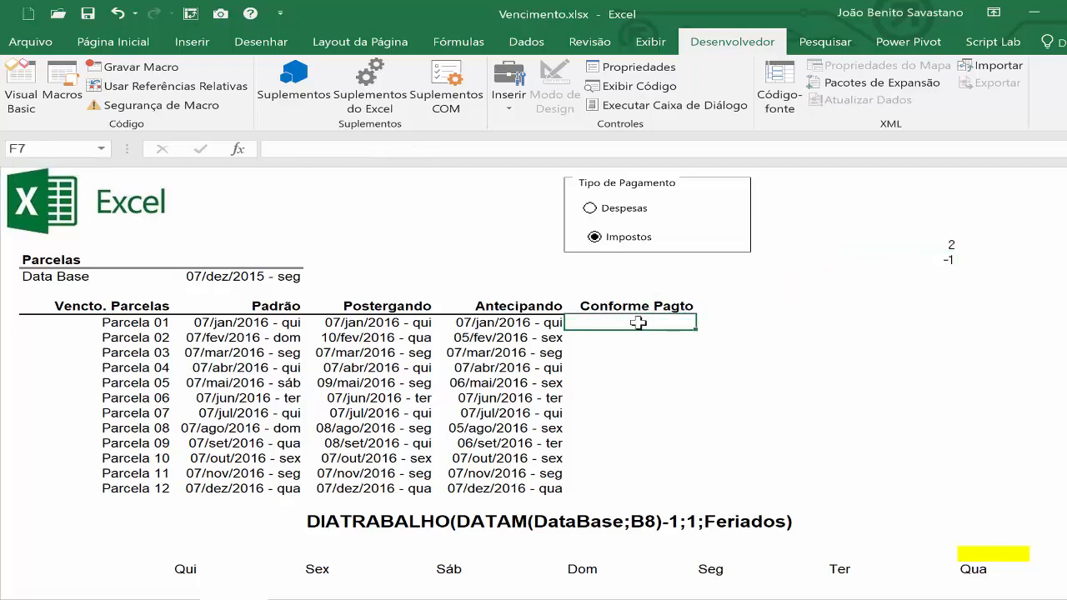
pyautogui.write('=')
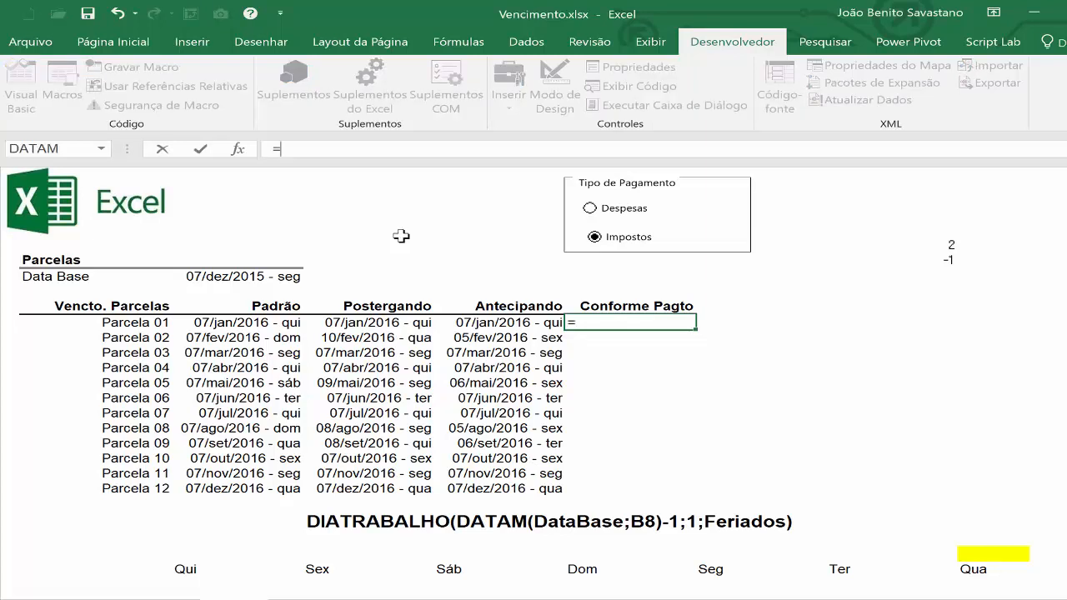
pyautogui.write('dia')
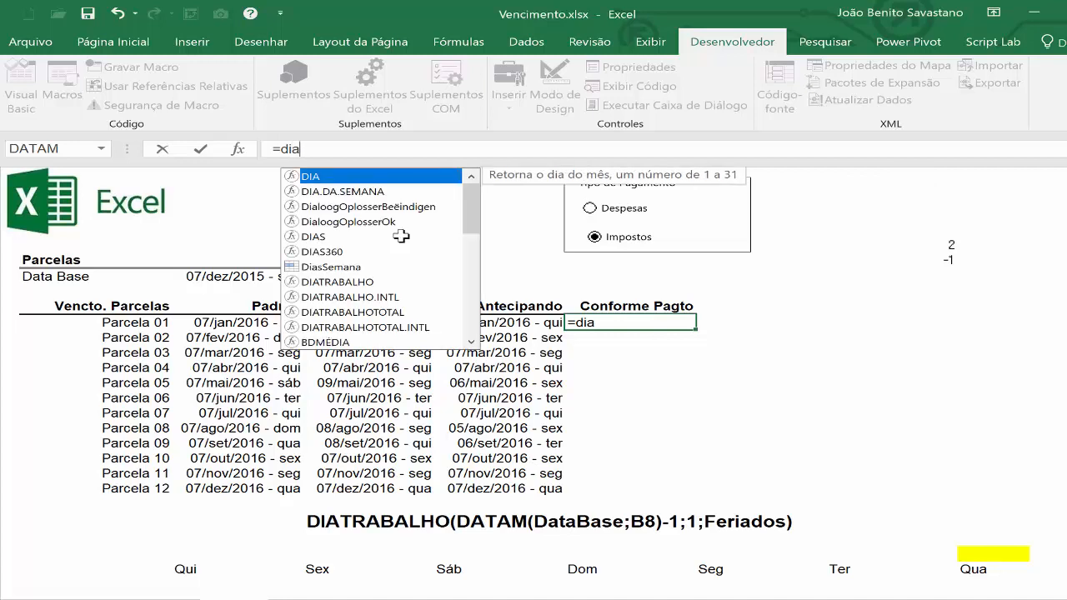
pyautogui.write('tr')
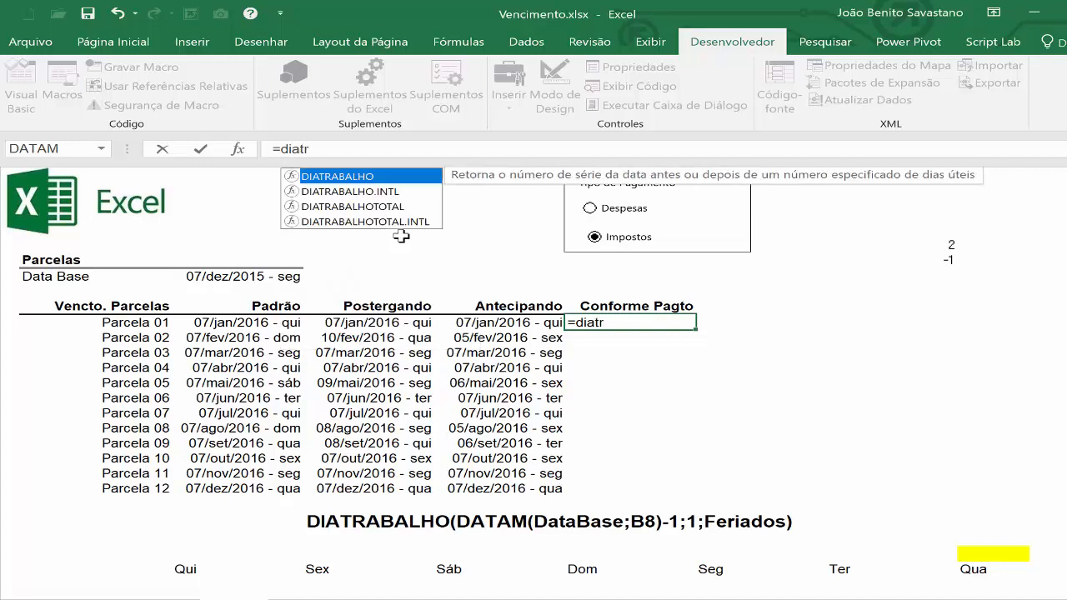
pyautogui.press('Tab')
pyautogui.write('d')
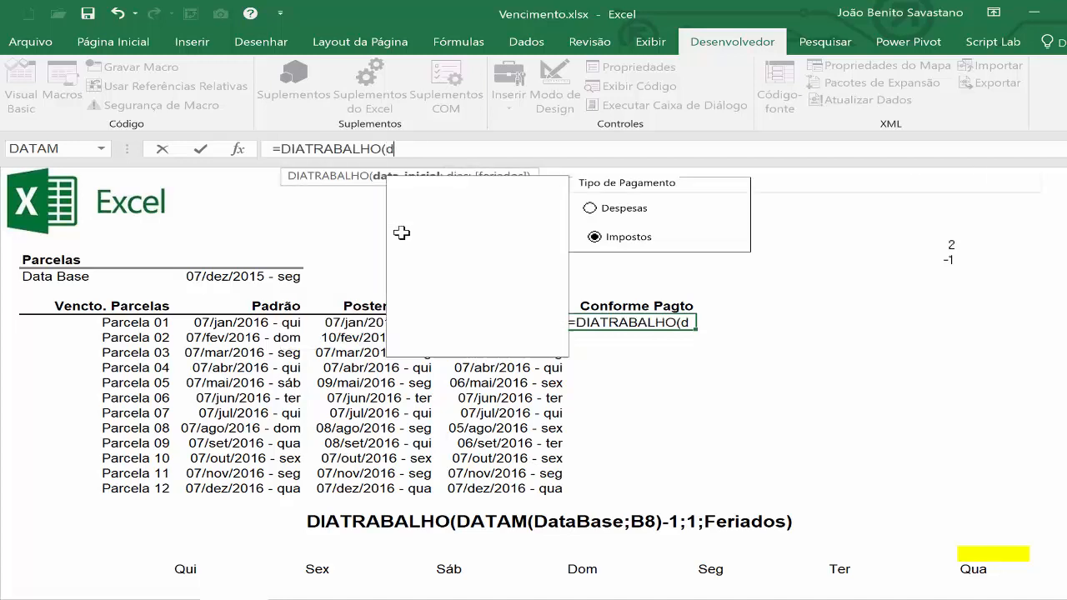
pyautogui.write('atam(')
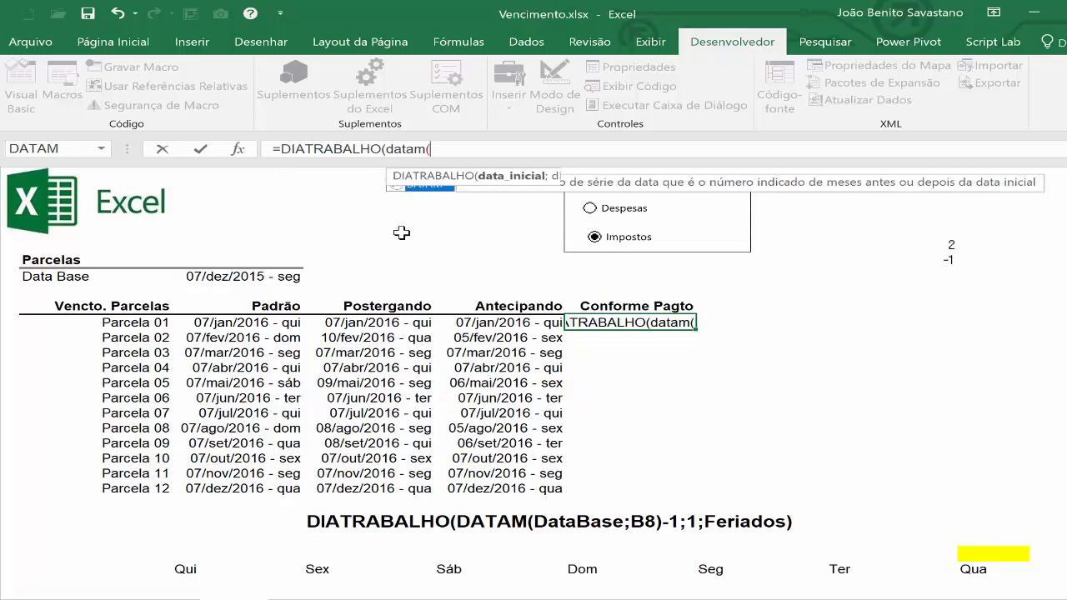
pyautogui.click(216, 277)
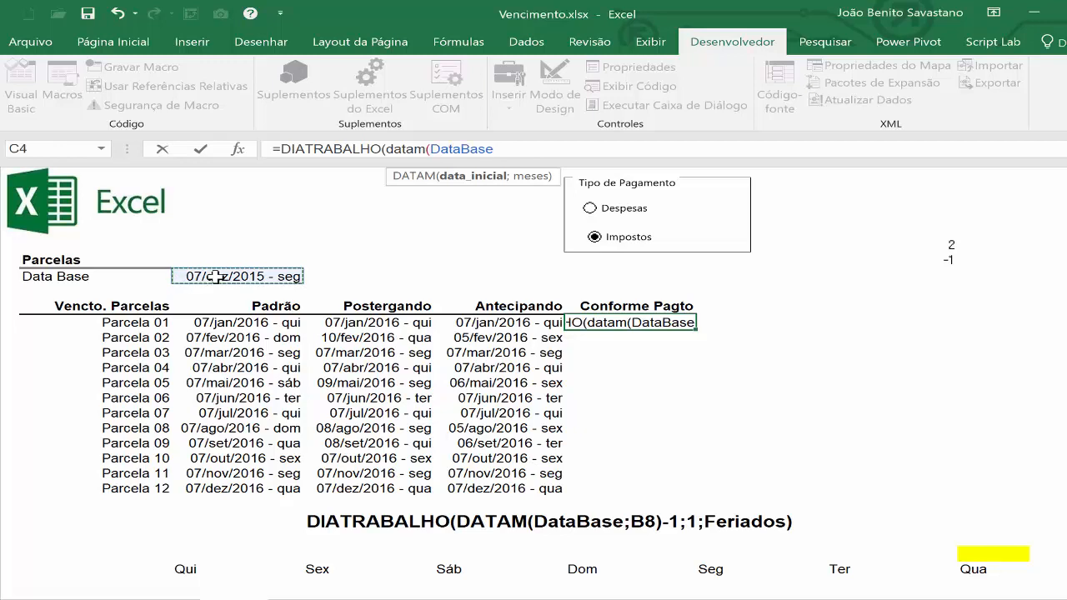
pyautogui.write(';')
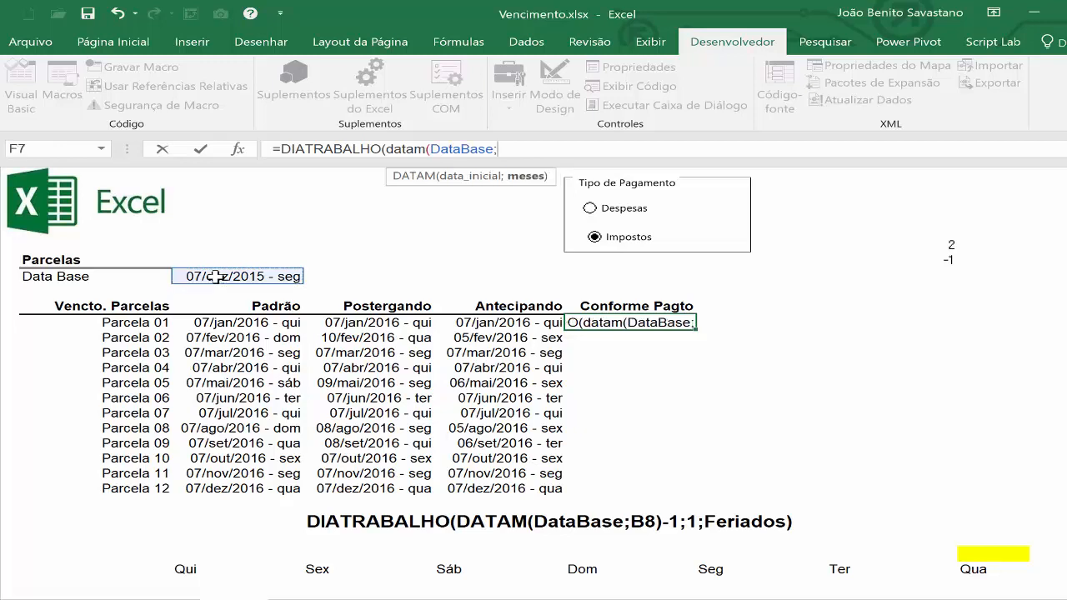
pyautogui.click(133, 327)
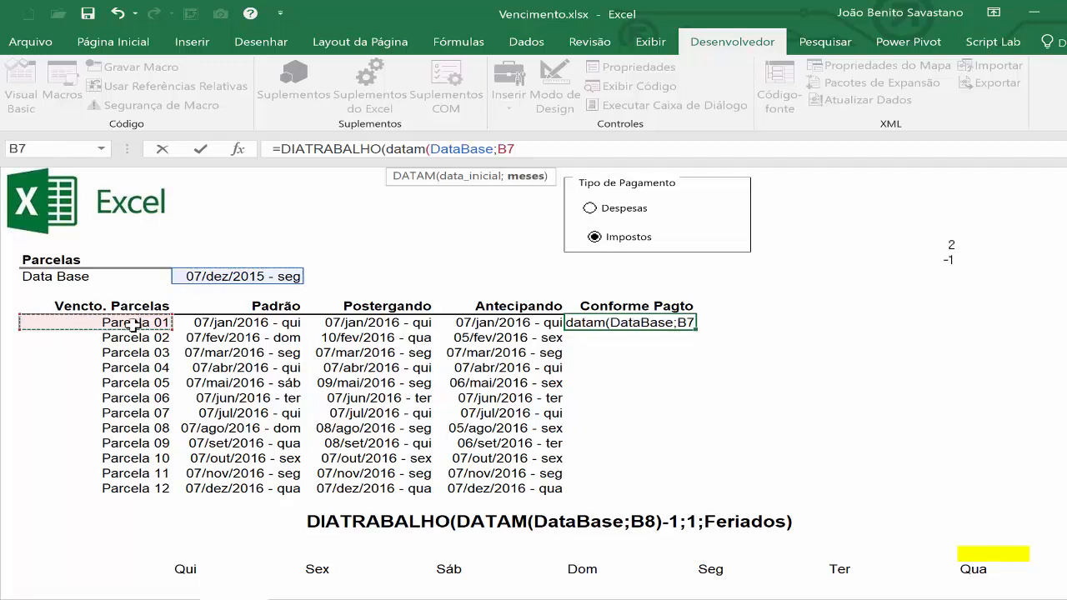
pyautogui.write(')')
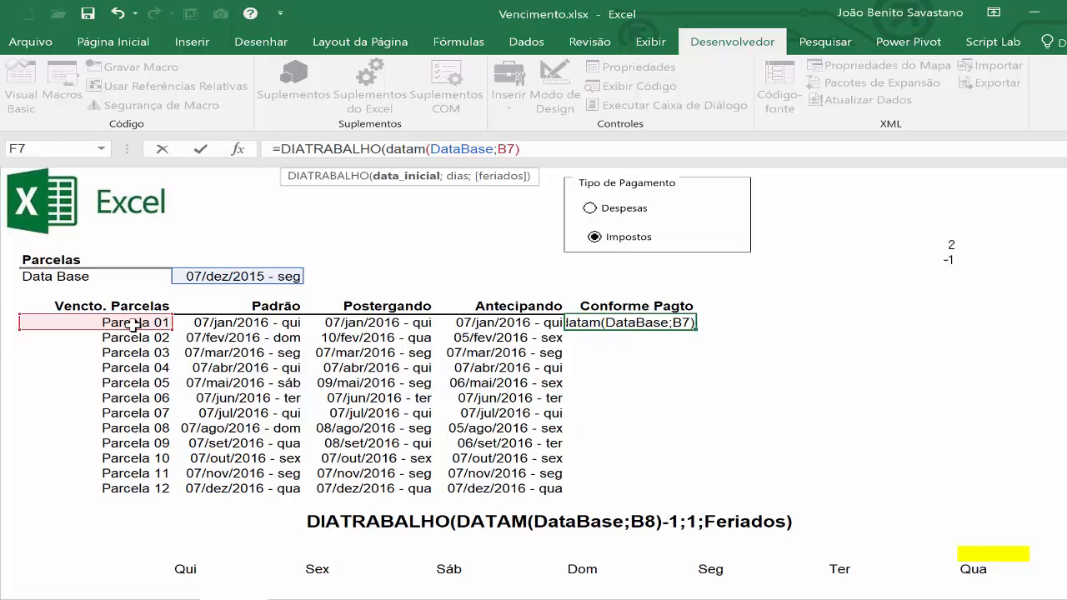
# Extend the start date in the F7 formula with -1*Status, inserting the defined name Status.
pyautogui.write('-')
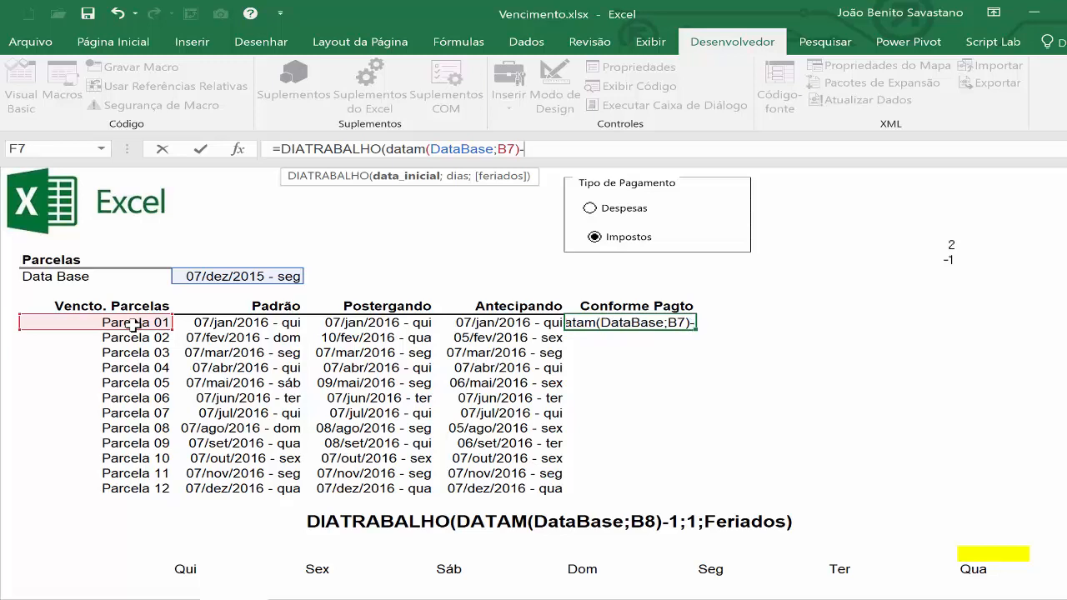
pyautogui.write('1')
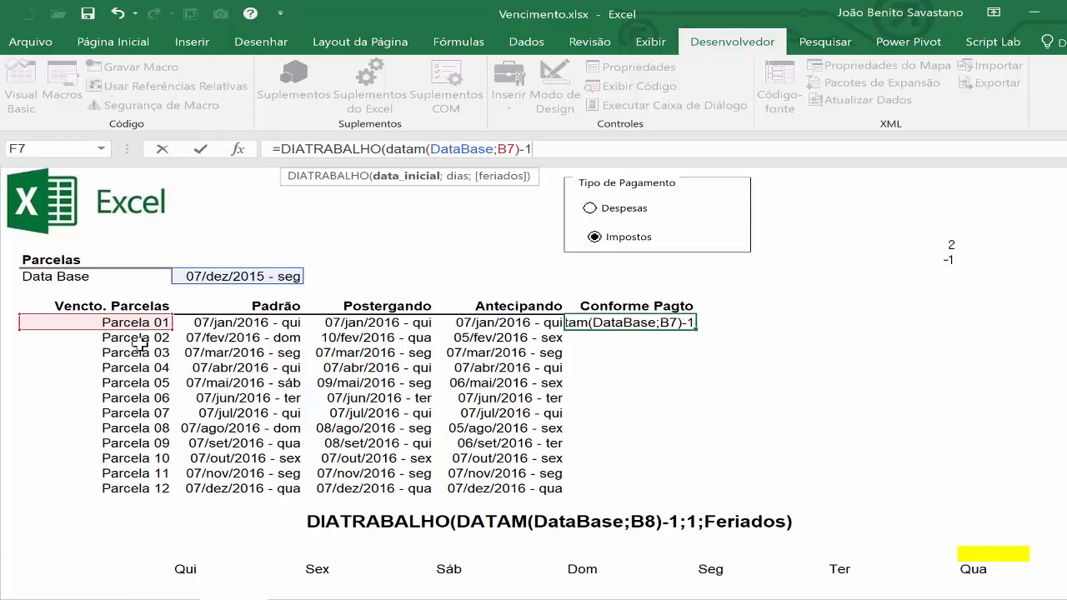
pyautogui.write('*')
pyautogui.press('F3')
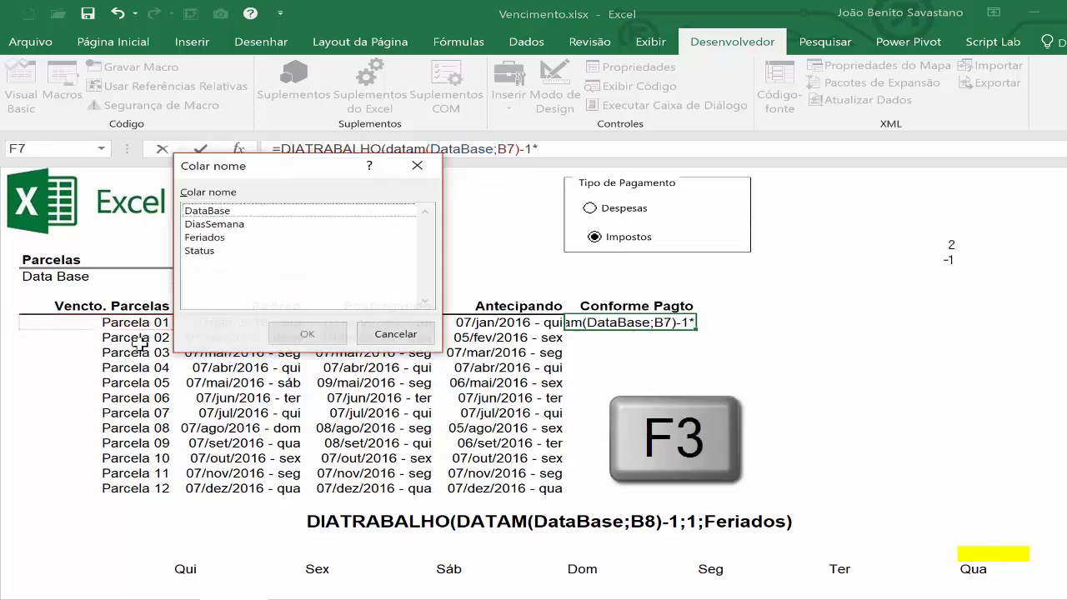
pyautogui.doubleClick(197, 252)
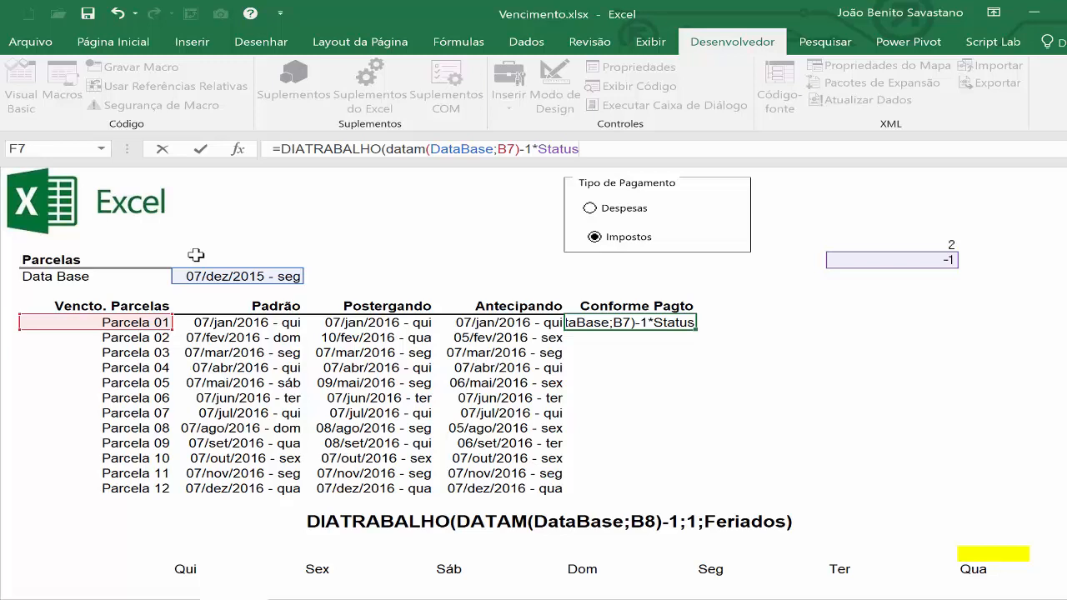
# Complete the F7 formula with 1*Status as the days argument and Feriados as the holidays argument.
pyautogui.write(';')
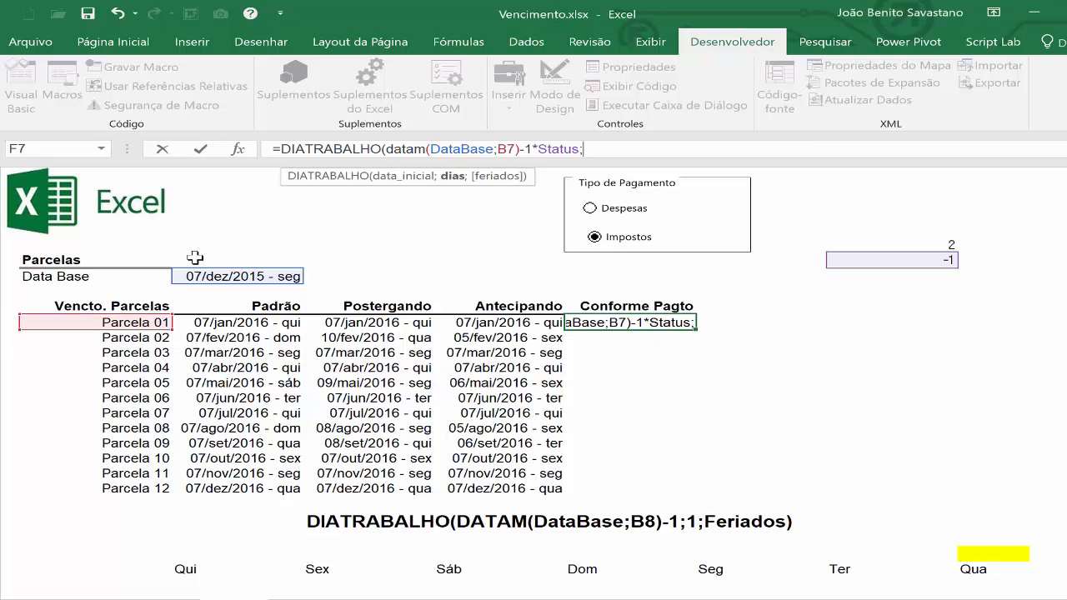
pyautogui.write('1')
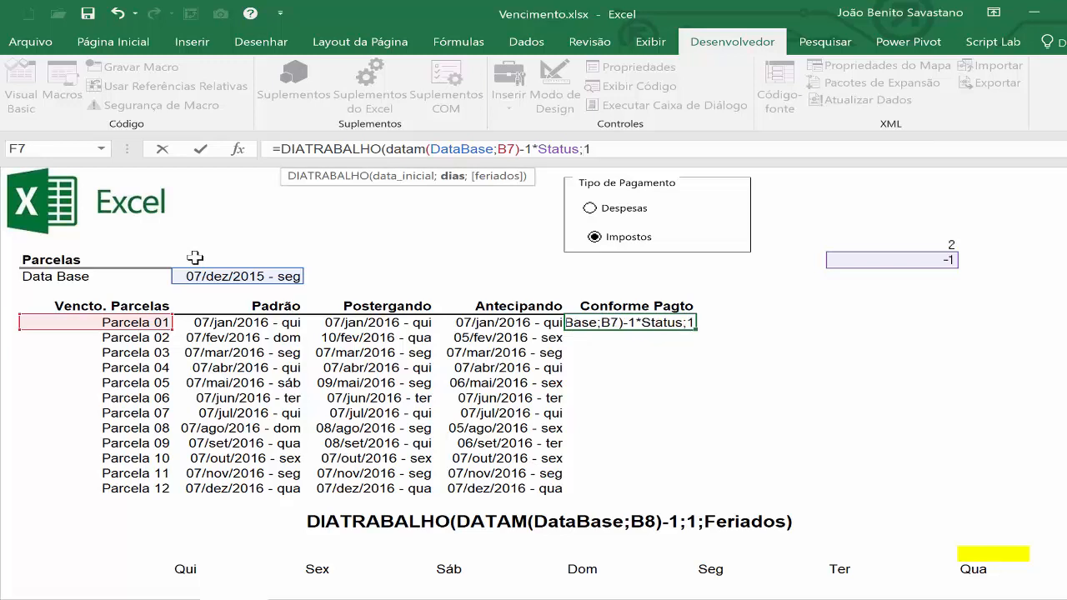
pyautogui.write('*')
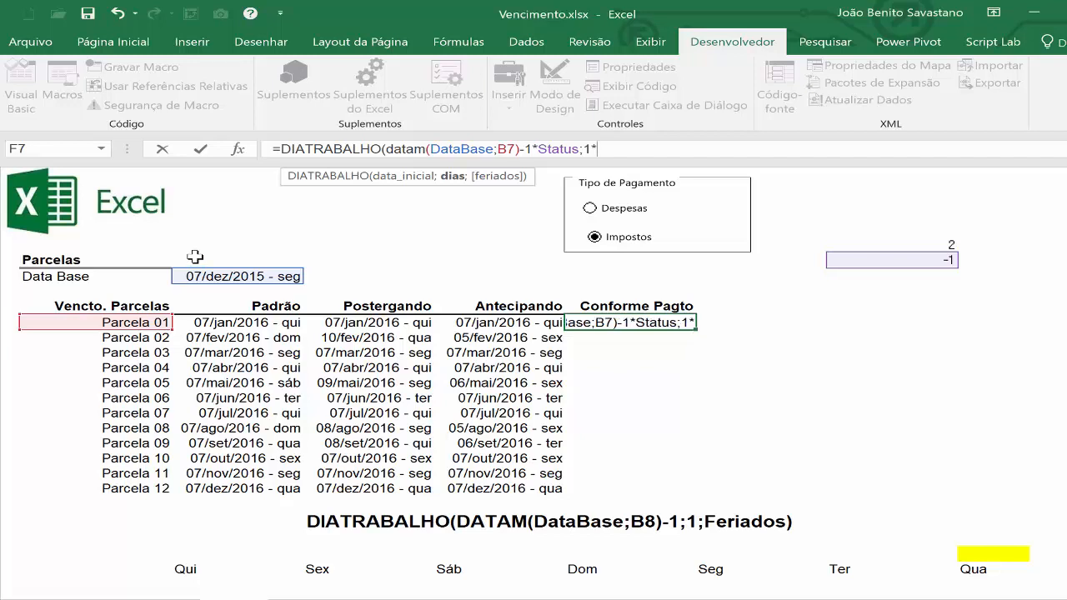
pyautogui.press('F3')
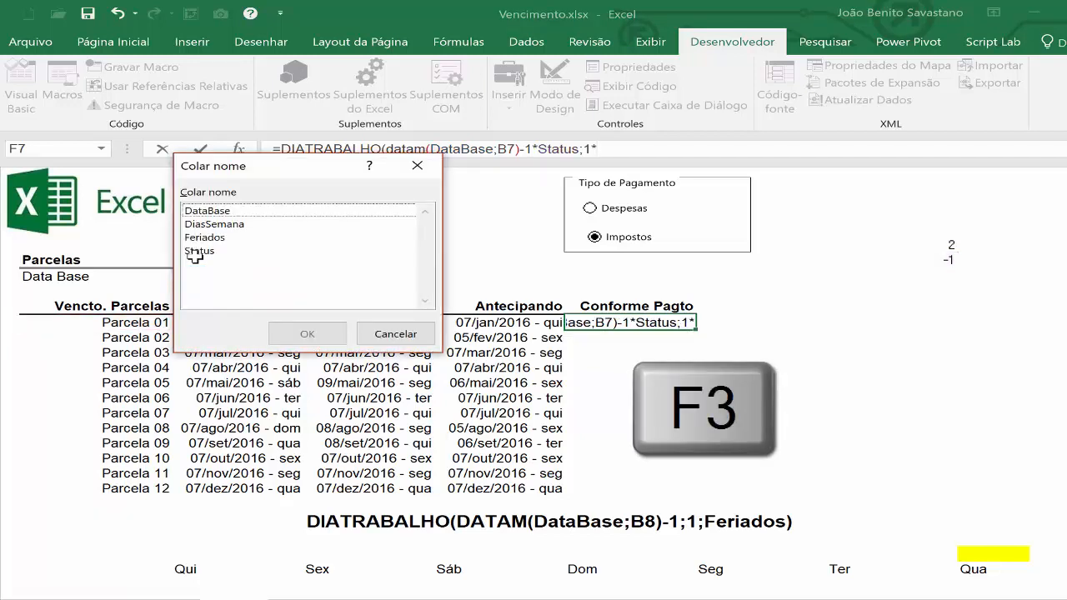
pyautogui.doubleClick(196, 251)
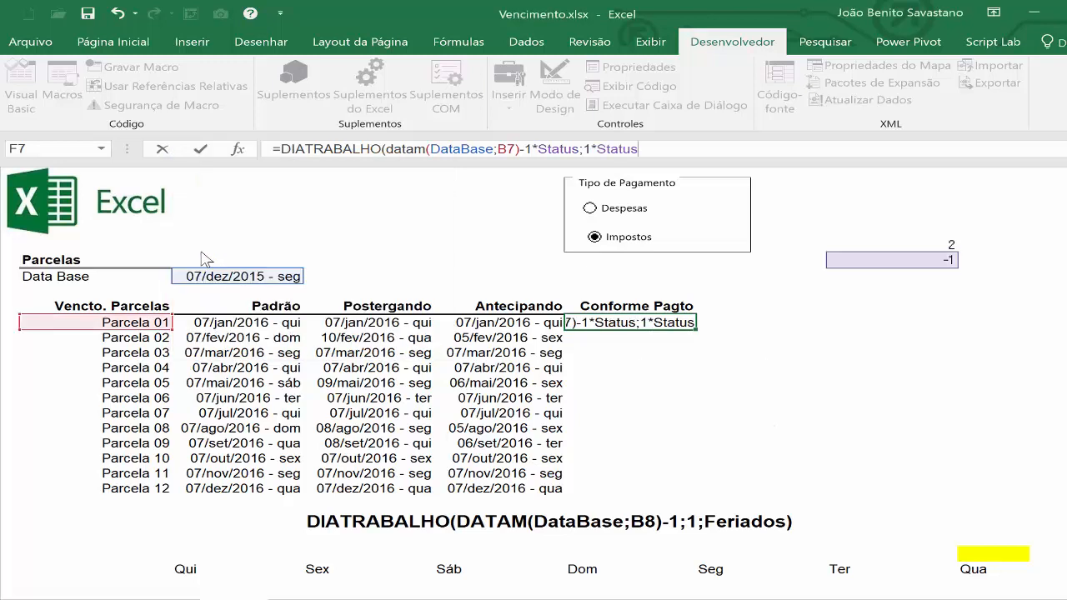
pyautogui.write(';')
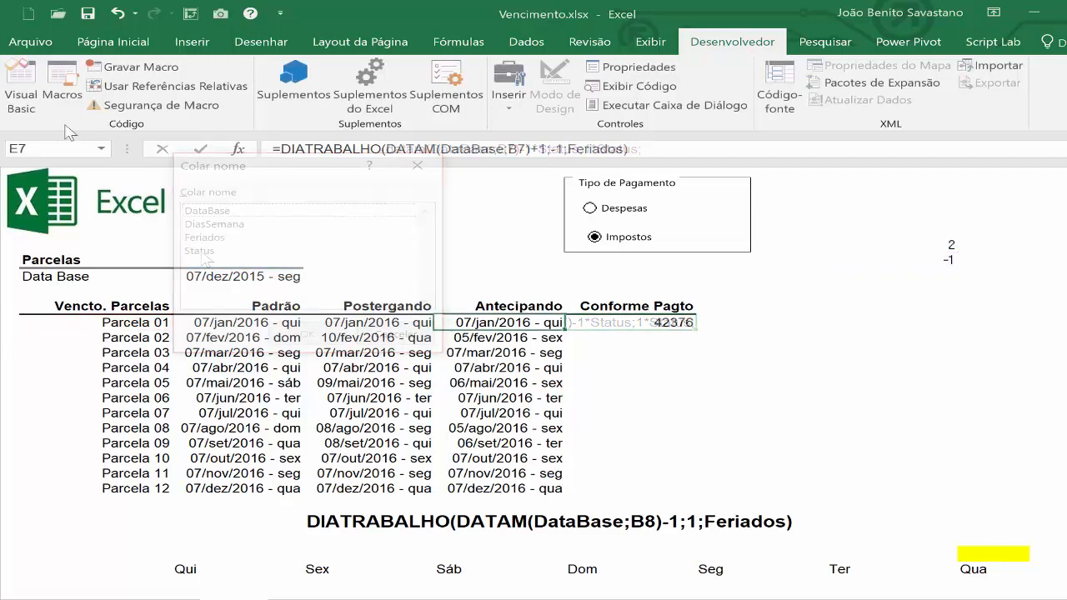
# Copy the date format from E7 to F7 and fill the formula down through Parcela 12.
pyautogui.click(114, 44)
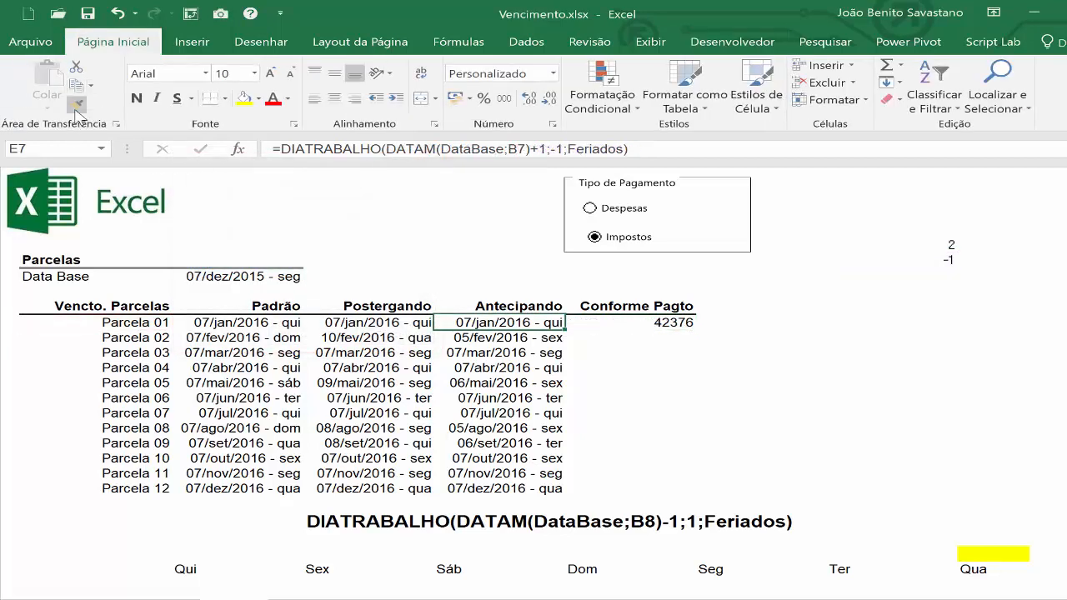
pyautogui.click(77, 105)
pyautogui.click(617, 324)
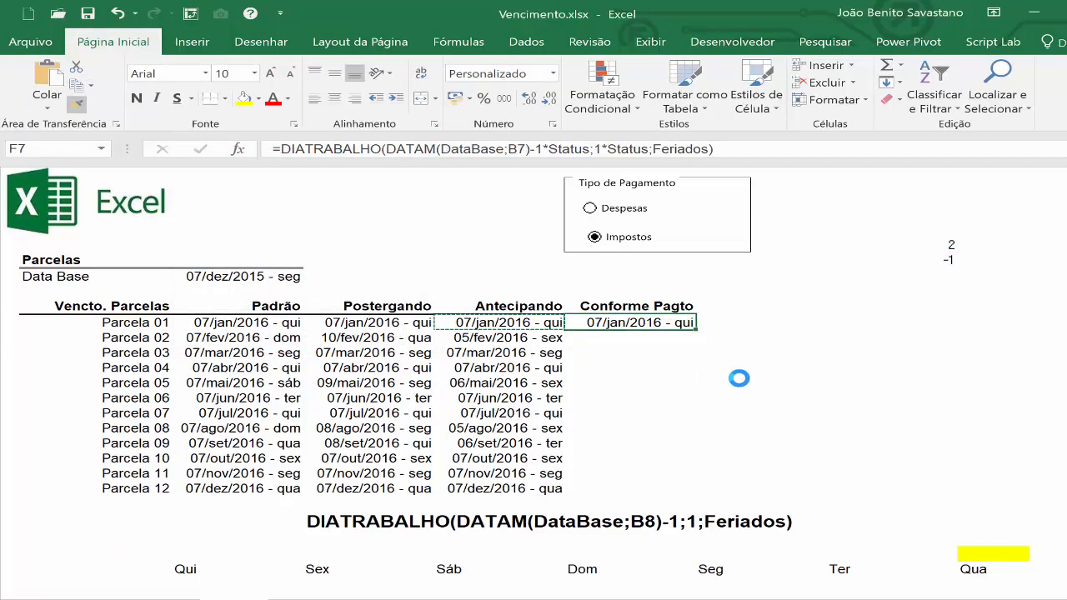
pyautogui.doubleClick(699, 330)
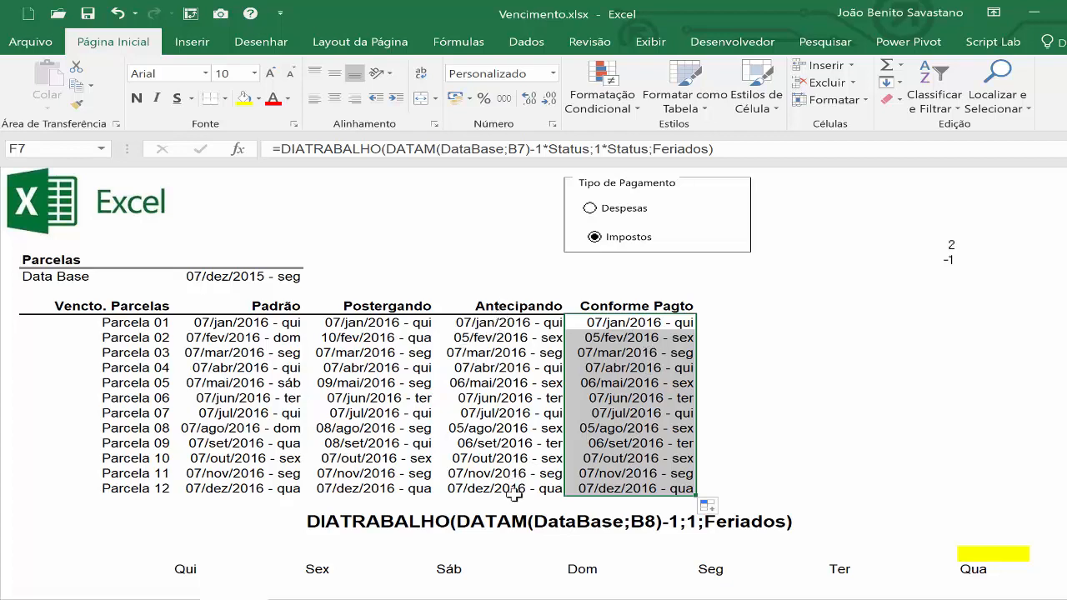
# Select the Despesas option and set the Data Base date to 30/1/2018.
pyautogui.click(590, 210)
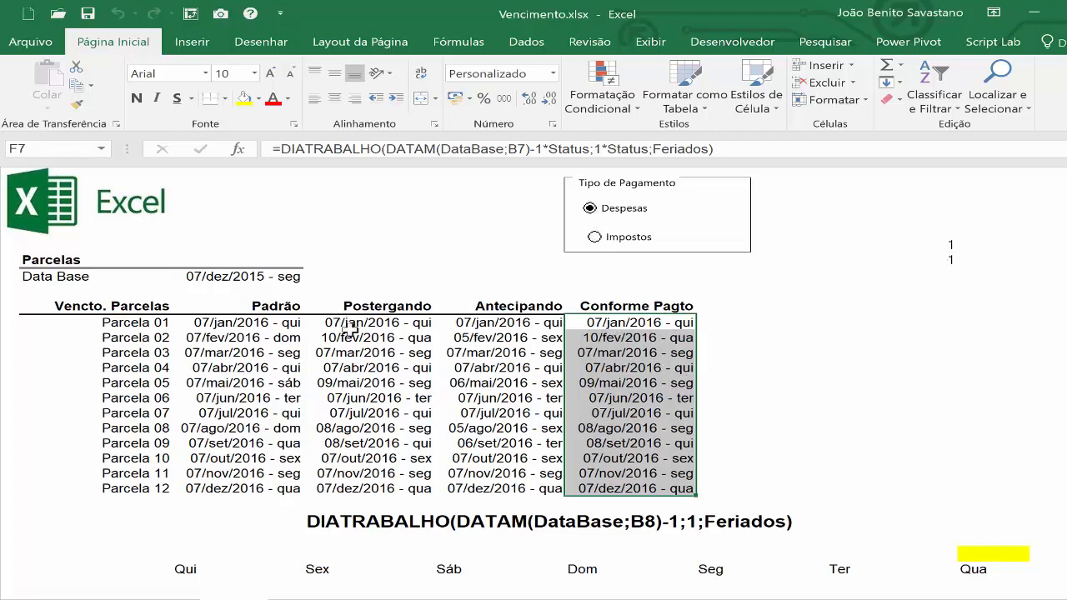
pyautogui.click(213, 277)
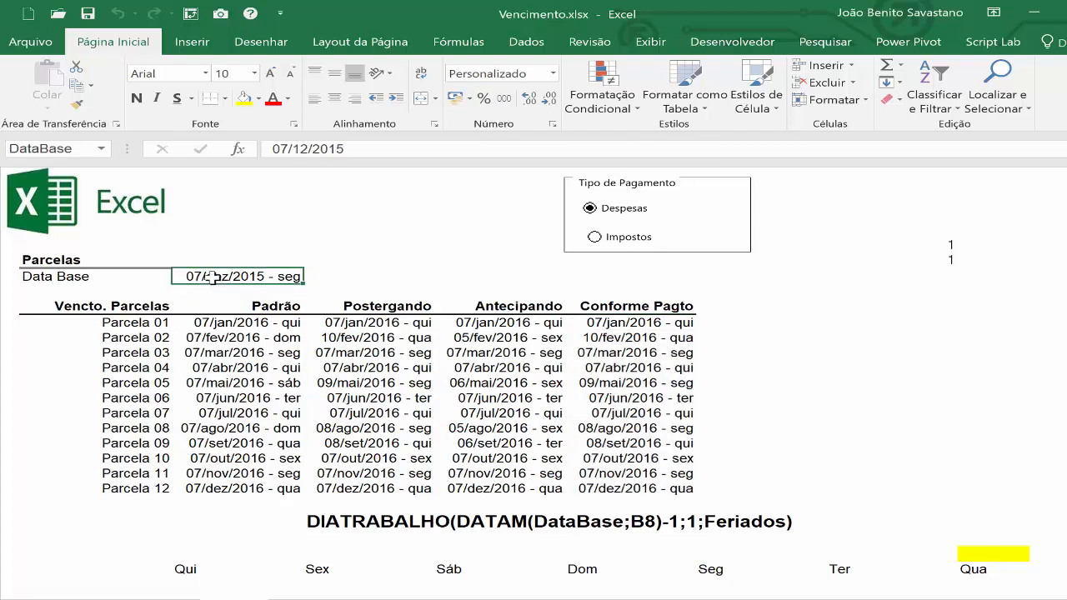
pyautogui.write('30')
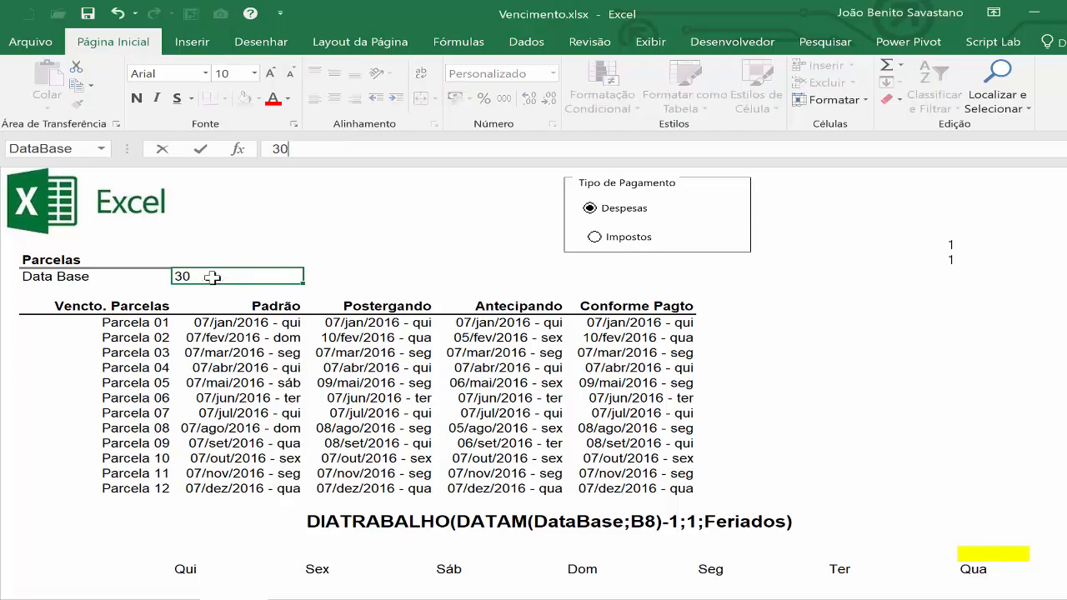
pyautogui.write('/1/201')
pyautogui.write('18')
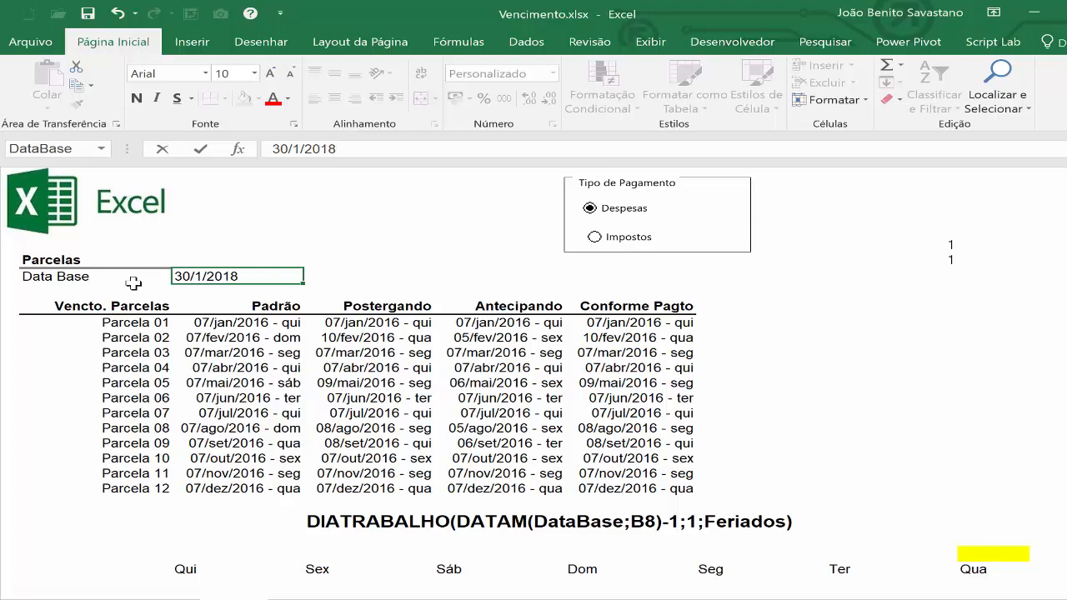
pyautogui.hotkey('ctrl', 'Return')
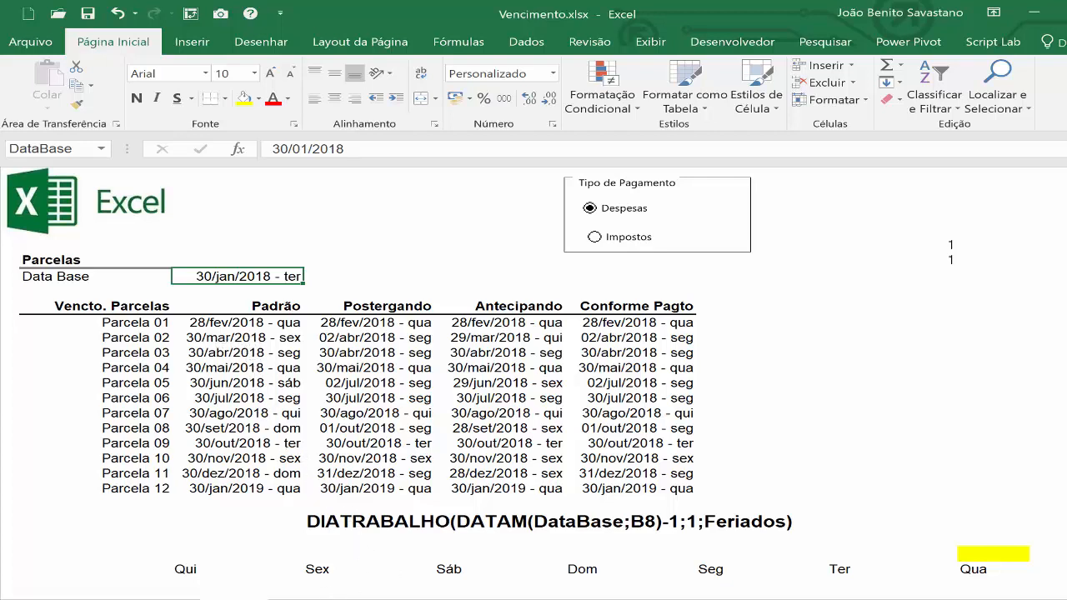
# Check the 2018 Sexta-feira Santa date in the holiday list, and return to the installment schedule.
pyautogui.click(305, 599)
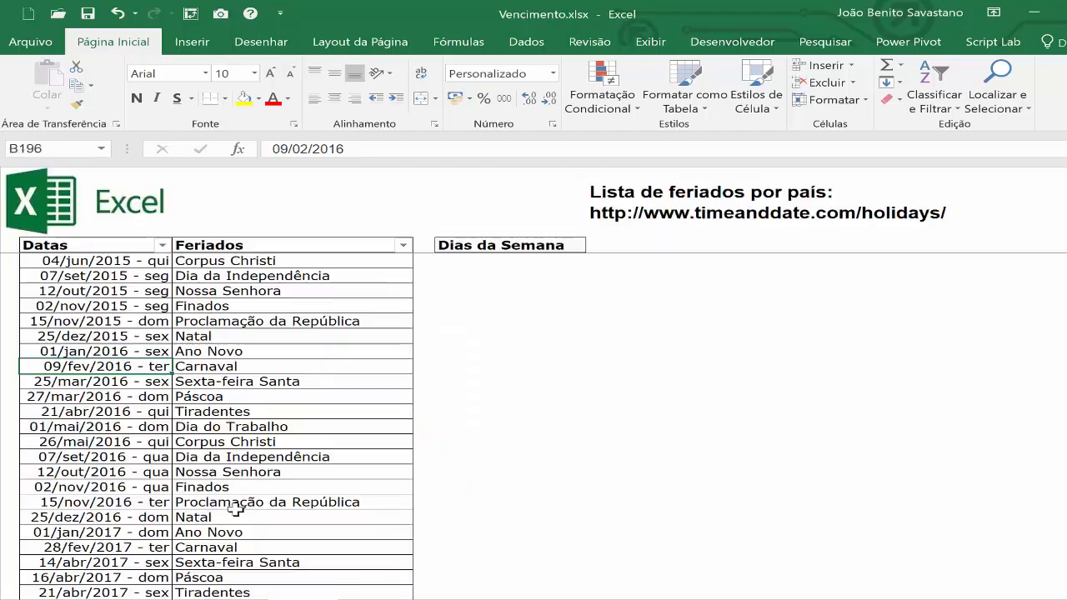
pyautogui.scroll(-8, 134, 355)
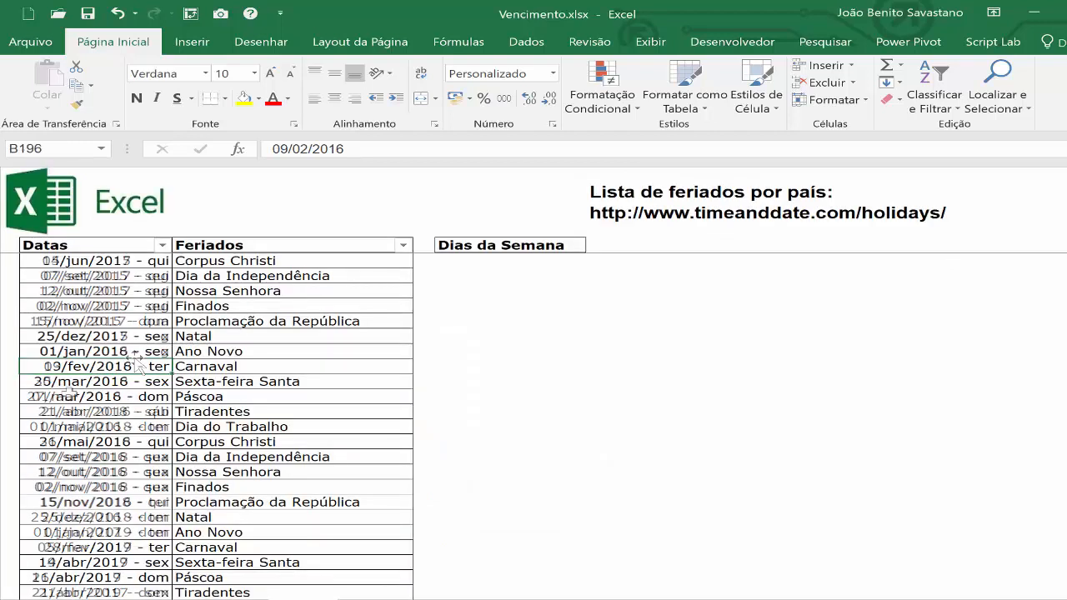
pyautogui.click(75, 381)
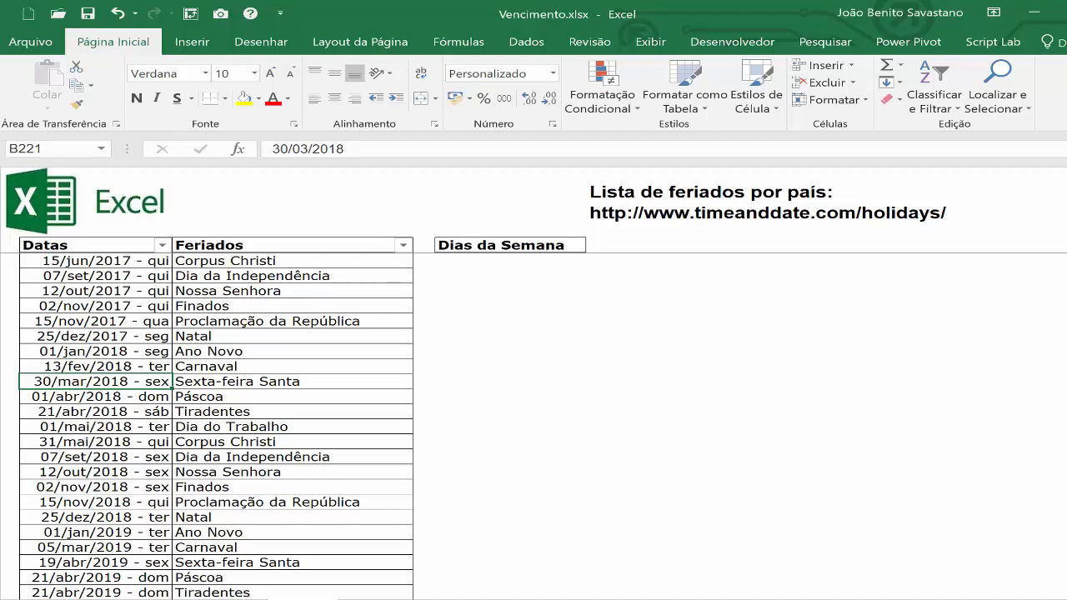
pyautogui.click(243, 597)
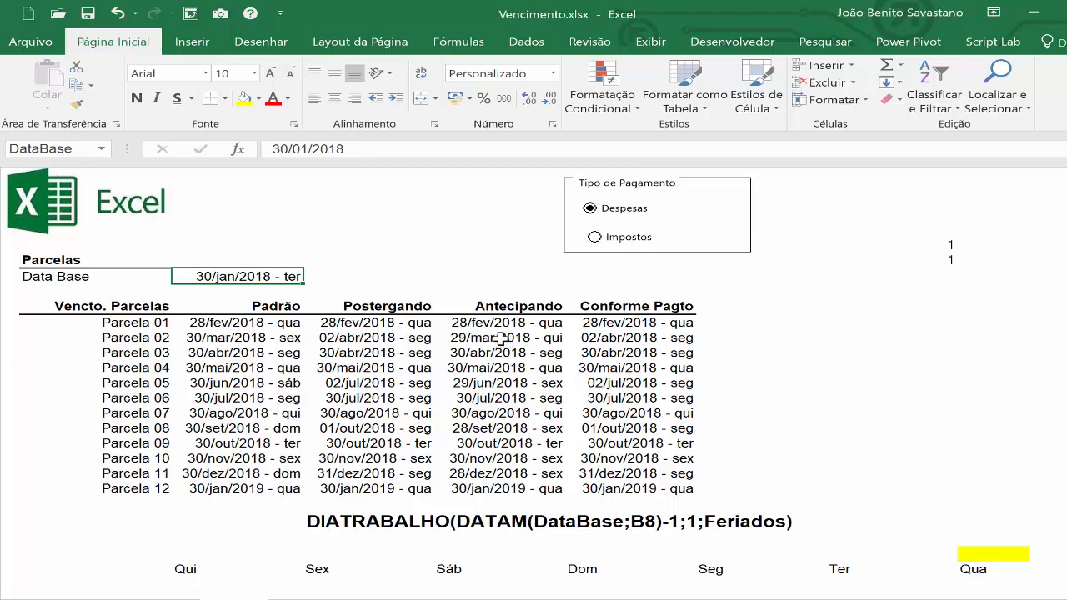
# Test the Conforme Pagto dates by selecting Impostos and switching back to Despesas.
pyautogui.click(595, 238)
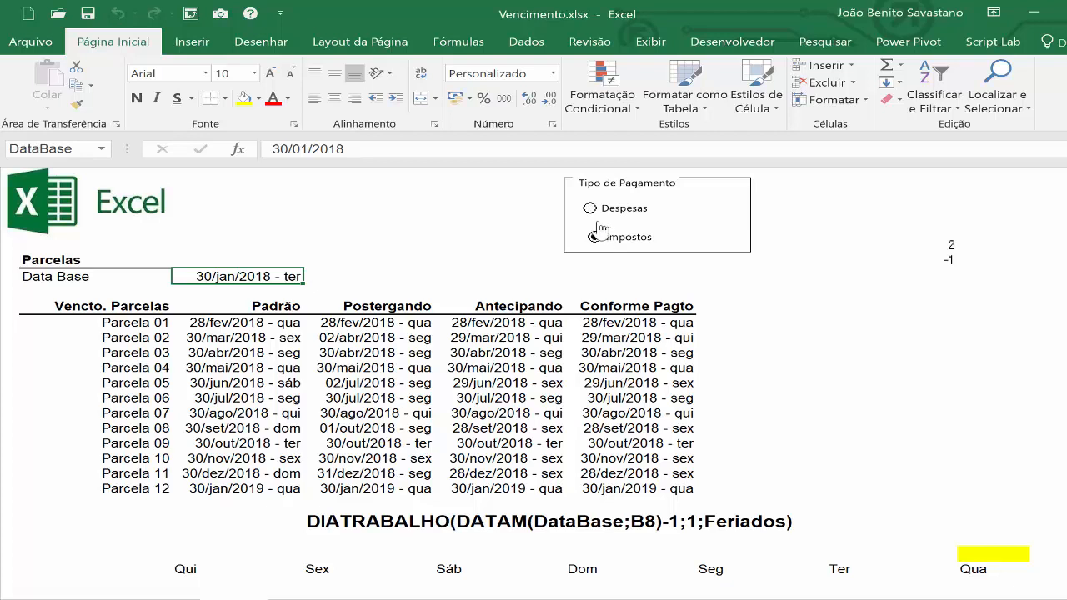
pyautogui.click(590, 210)
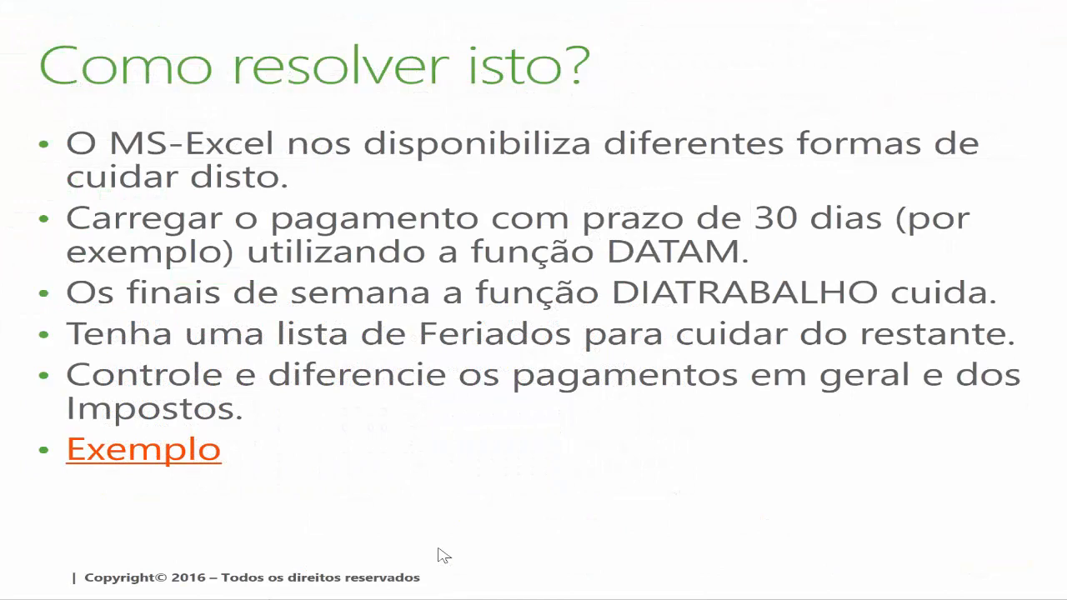
pyautogui.press('Right')
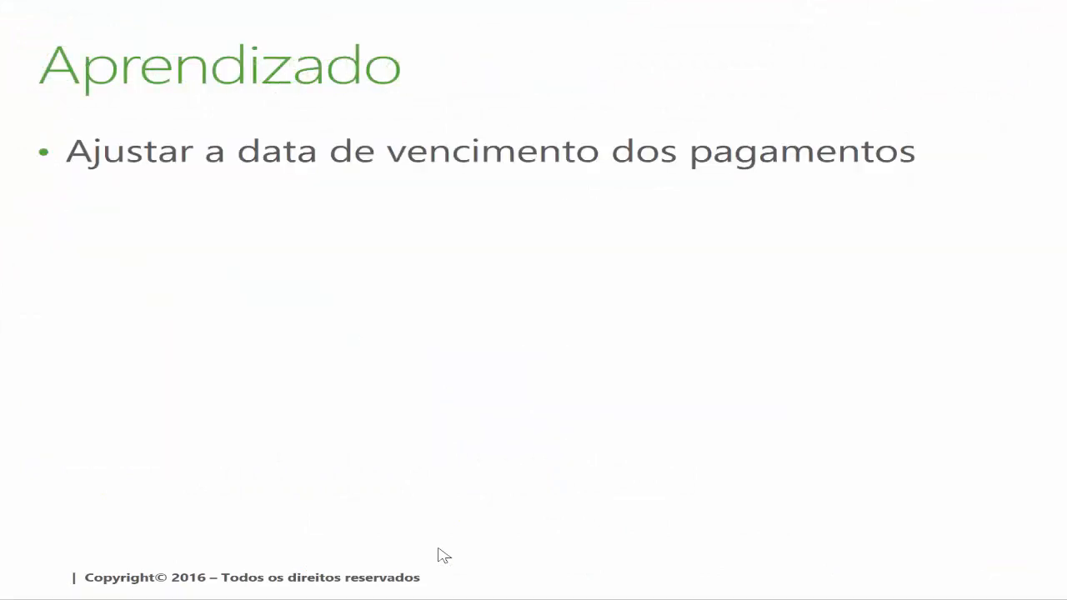
pyautogui.press('Right')
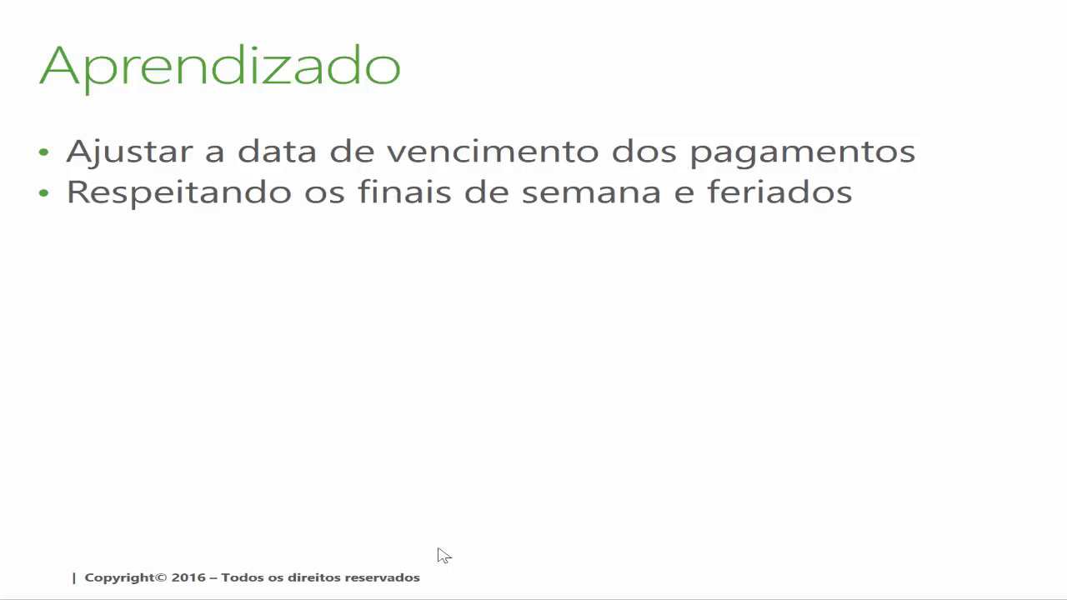